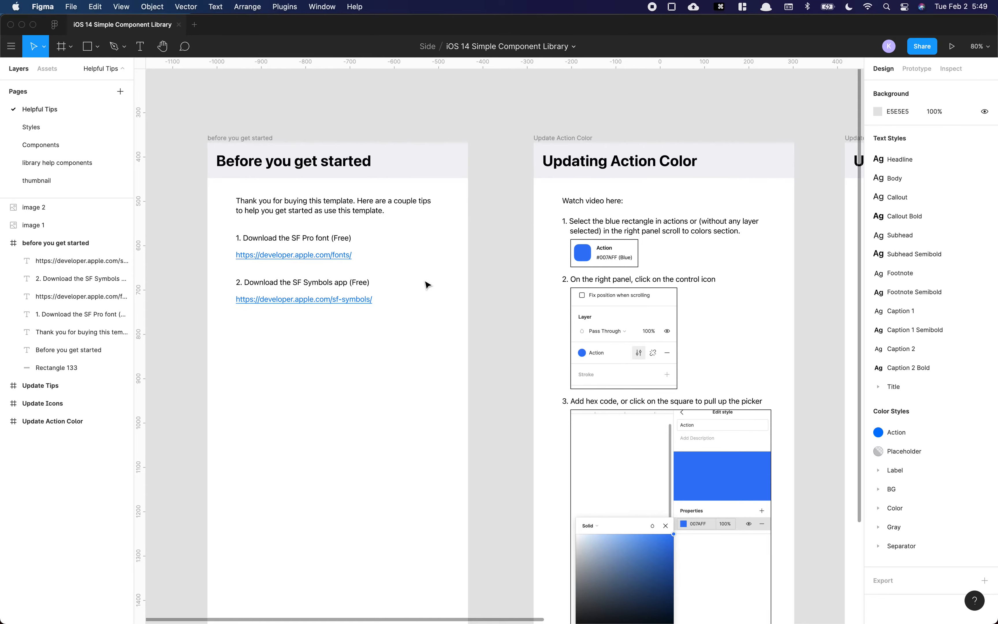
Step: Switch to Safari and review the Apple Developer pages for the SF Pro fonts and the SF Symbols app
key(super+Tab)
click(385, 320)
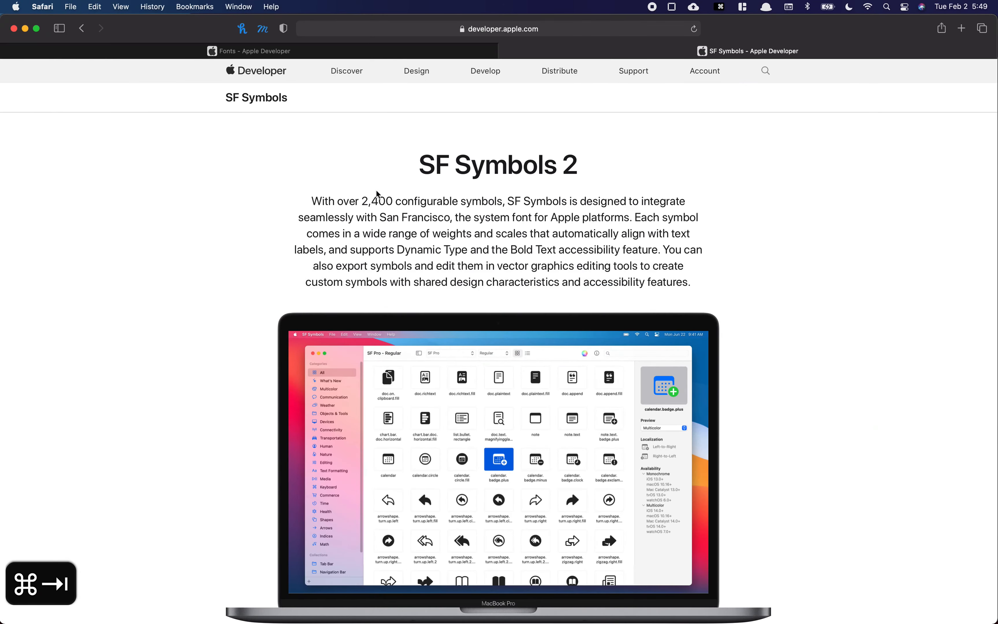
click(354, 52)
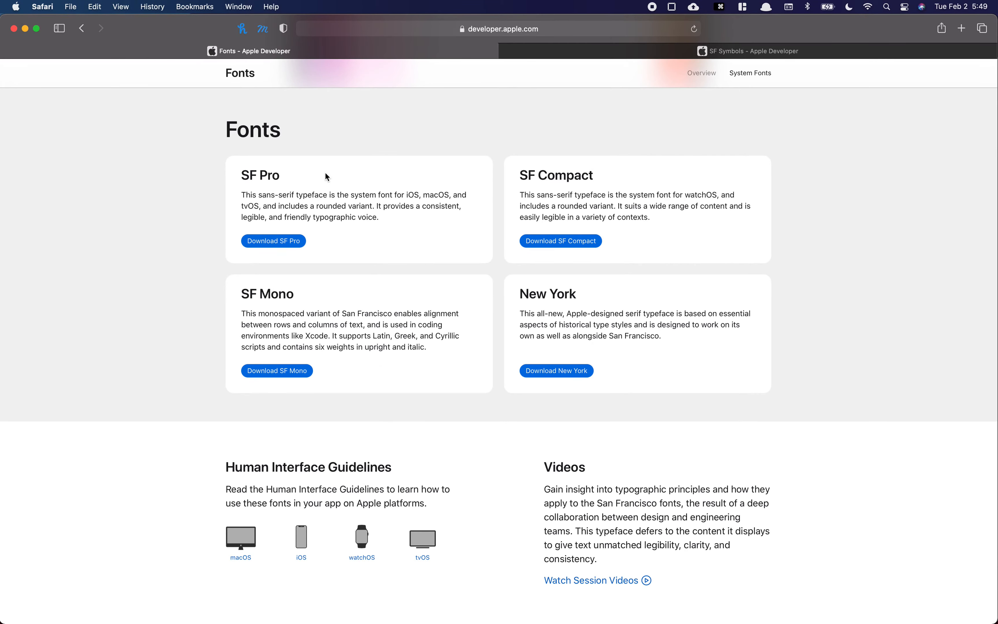
scroll(326, 178, up, 10)
scroll(494, 238, down, 5)
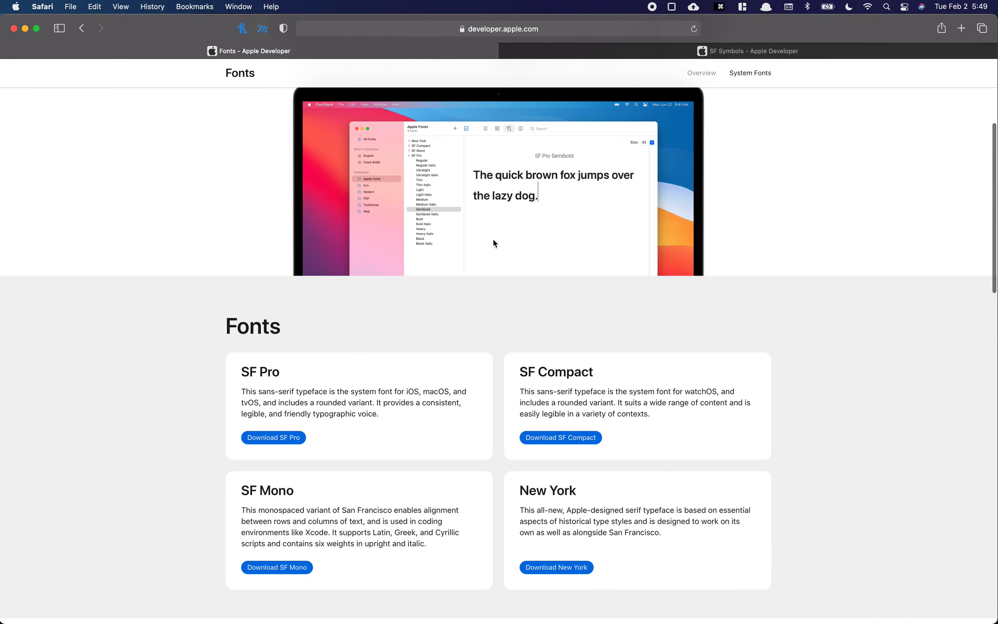
click(587, 52)
scroll(478, 232, down, 3)
scroll(479, 232, up, 3)
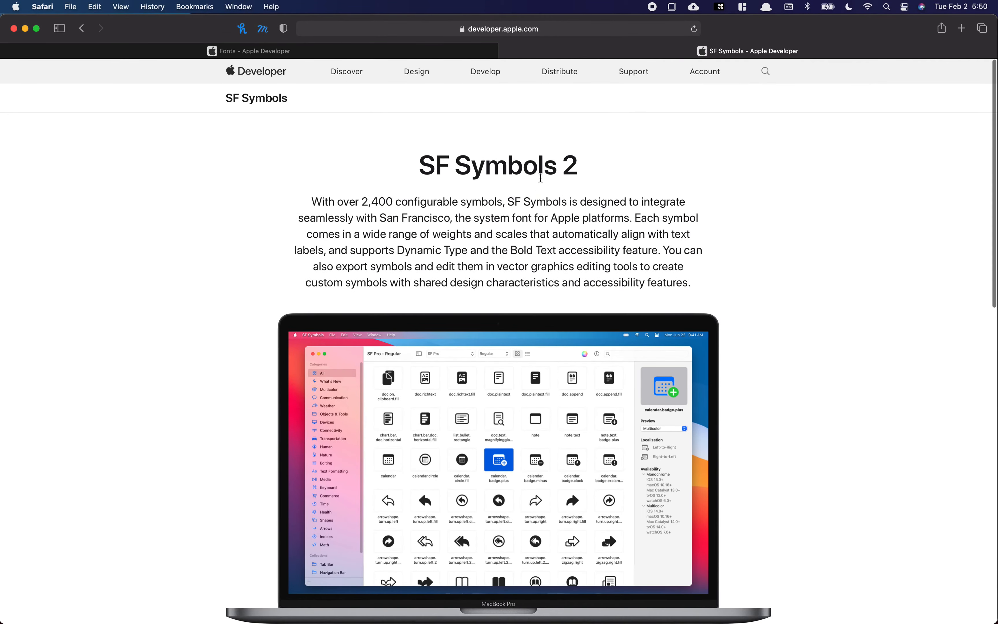
scroll(545, 207, down, 5)
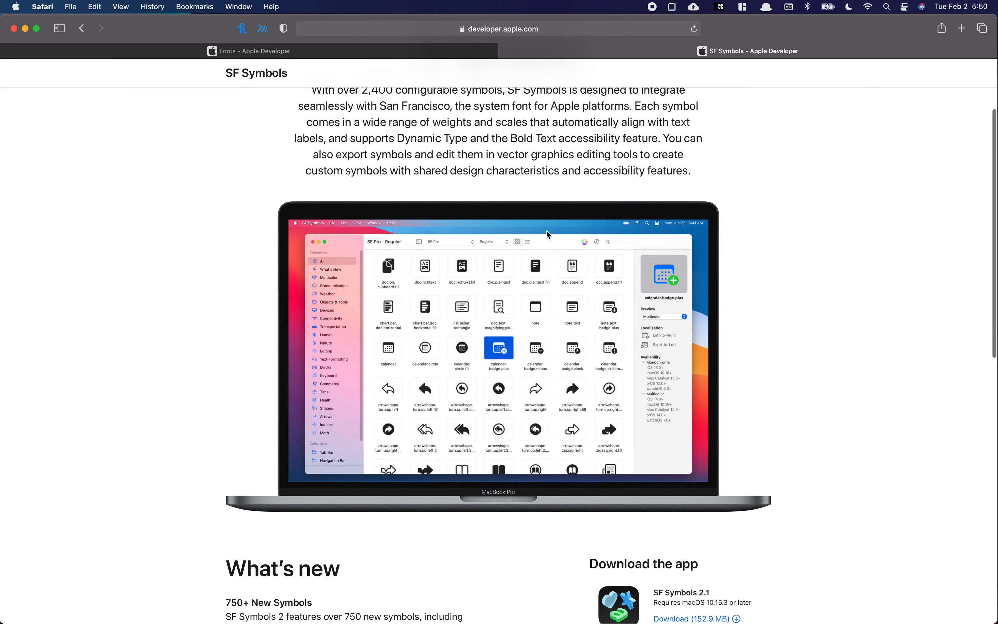
Step: Return to Figma and read the Updating Action Color tips on the Helpful Tips page
key(super+Tab)
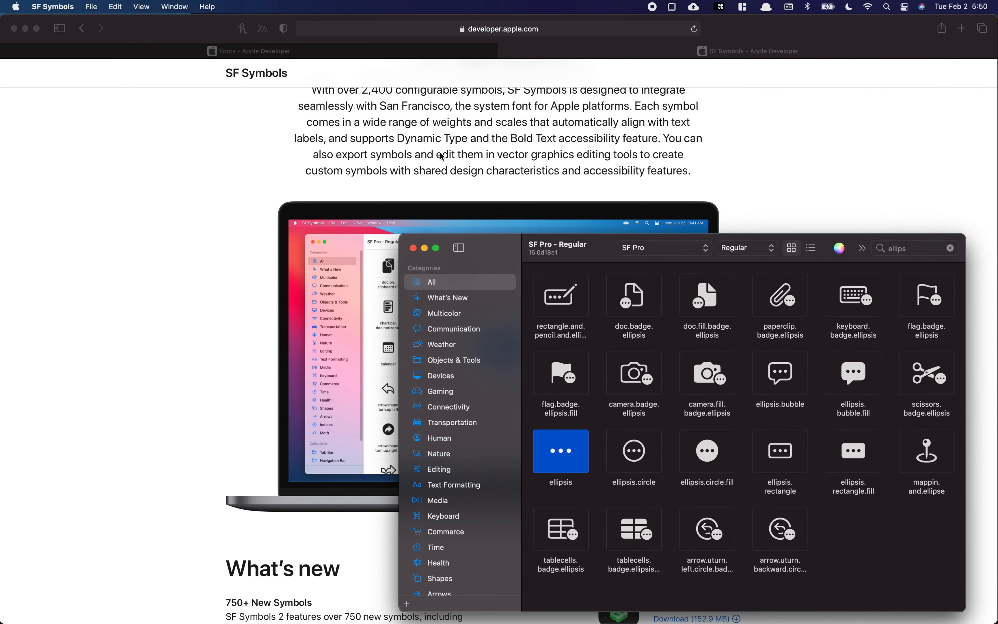
key(super+Tab)
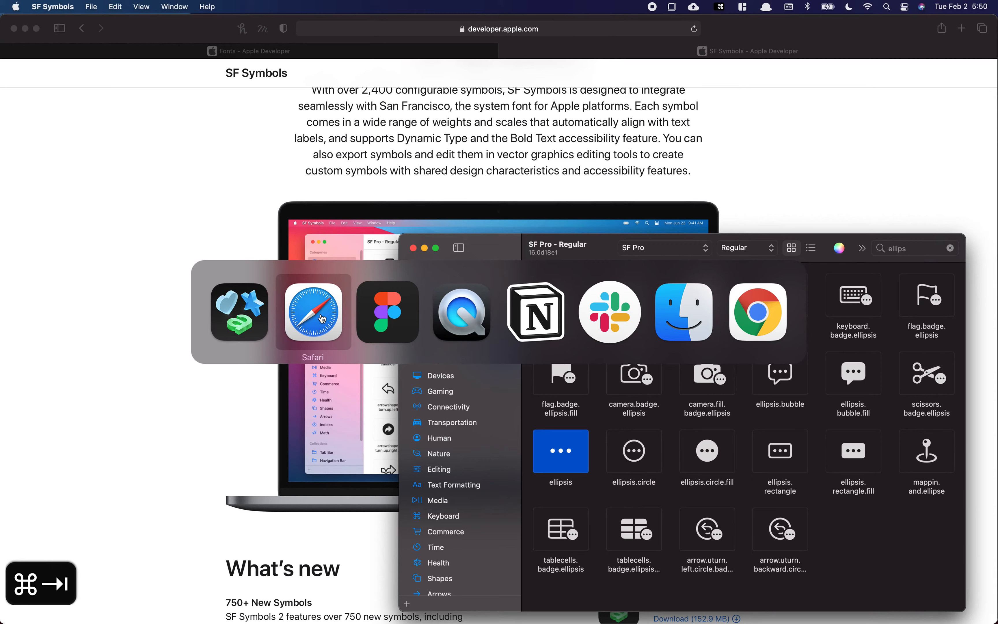
click(408, 292)
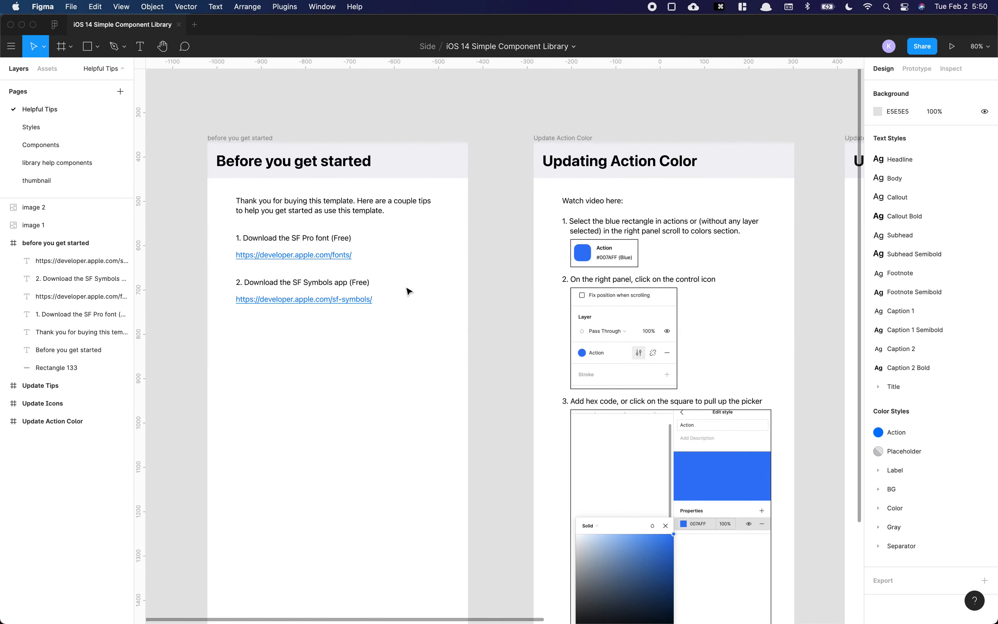
scroll(516, 223, right, 5)
scroll(458, 222, up, 5)
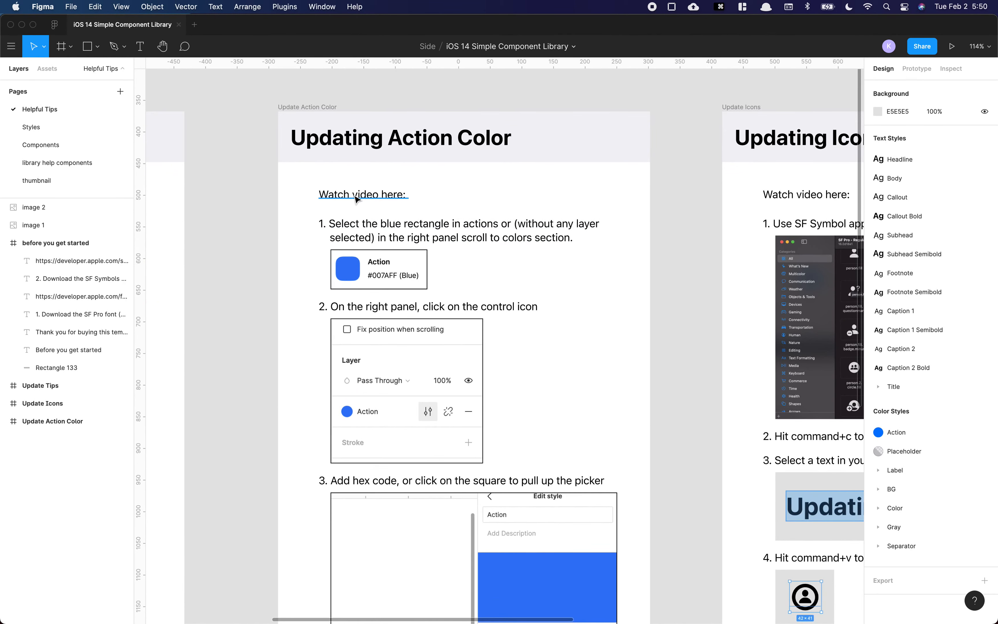
Step: On the Styles page, select the blue Action Color rectangle and open the Action color style's editor, then close it
click(58, 126)
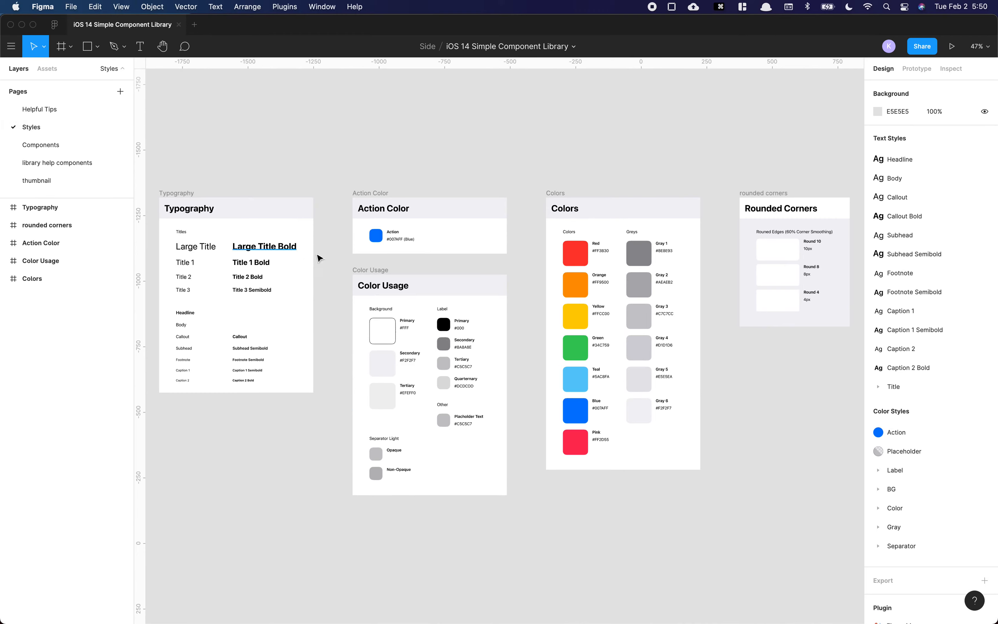
scroll(382, 235, up, 5)
click(382, 235)
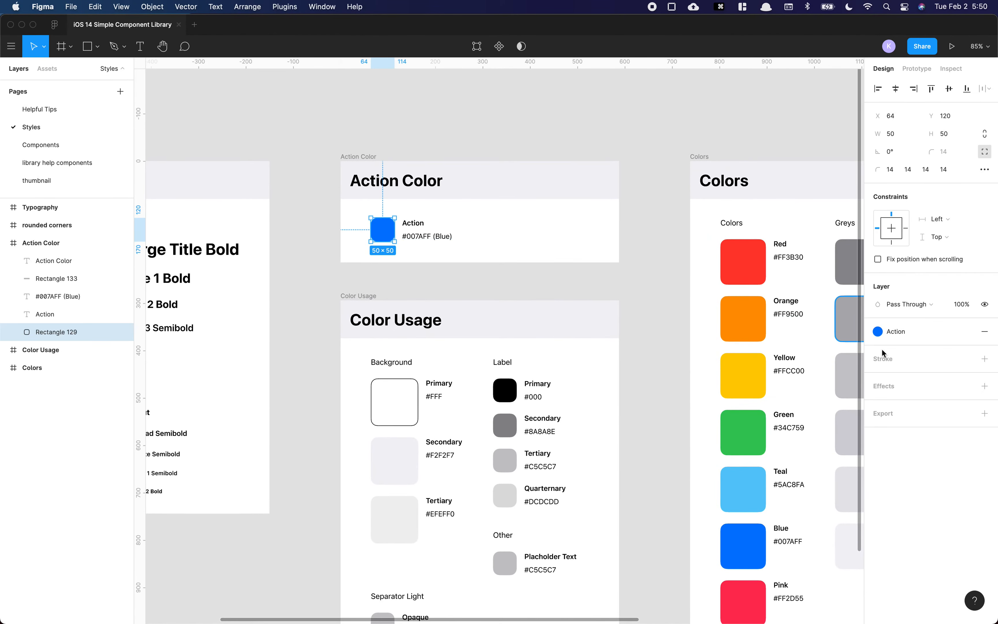
click(878, 332)
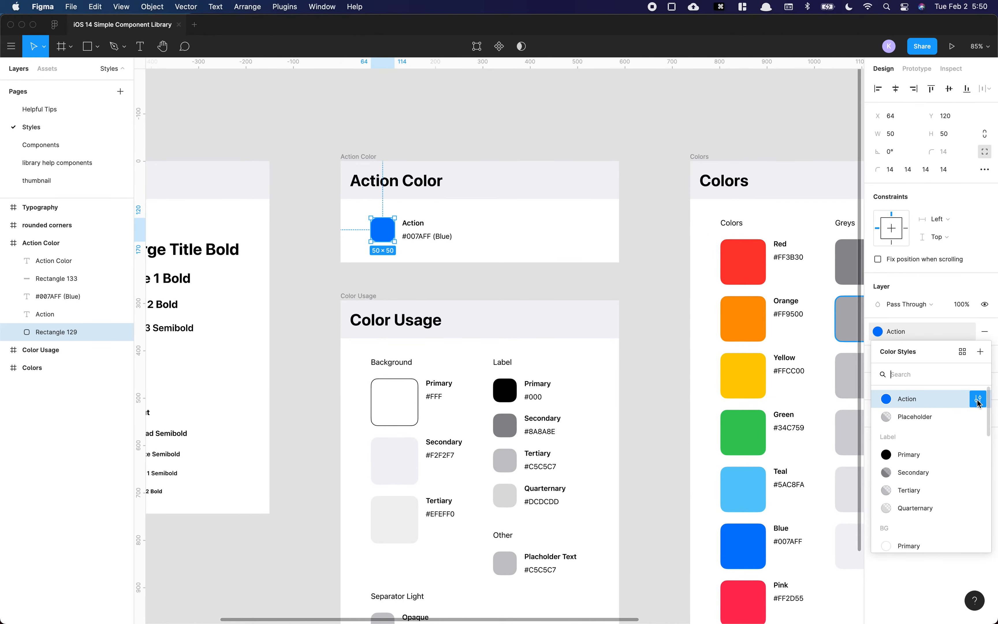
click(979, 399)
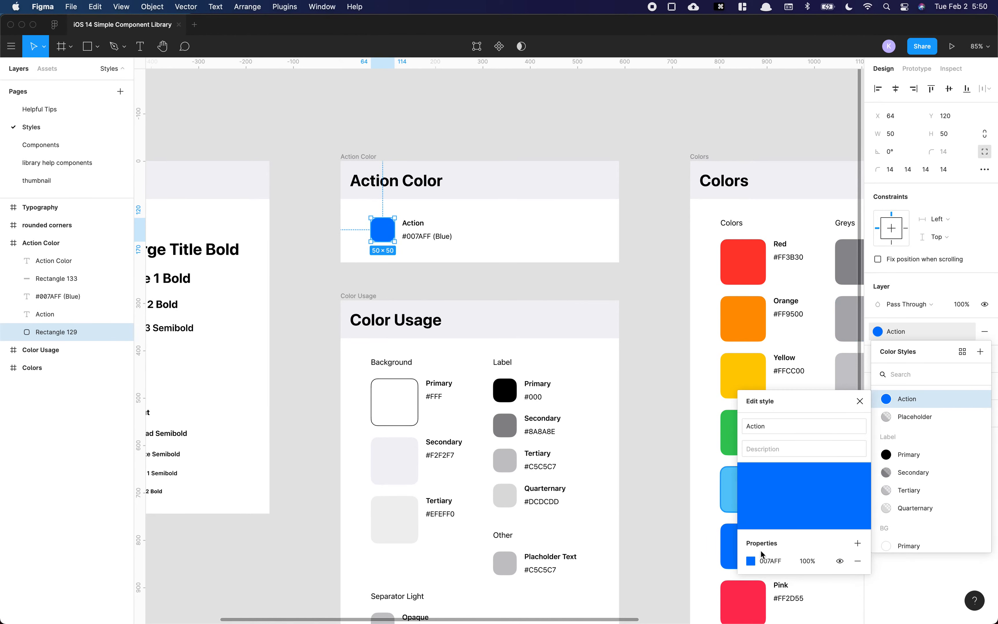
click(651, 291)
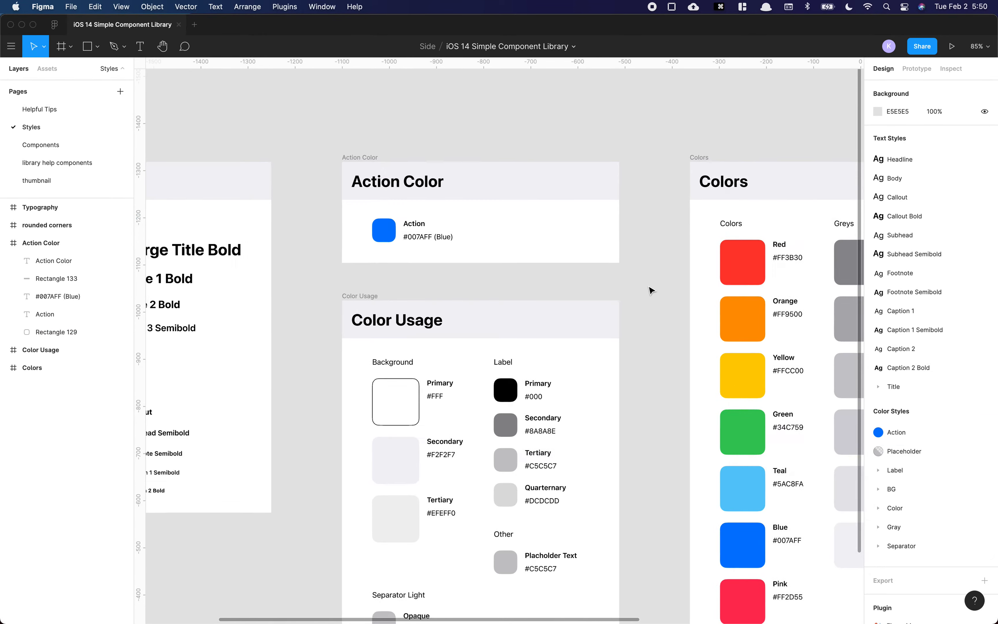
Step: Go back to the Helpful Tips page and read the Updating Icons instructions
scroll(651, 291, down, 5)
scroll(526, 351, up, 3)
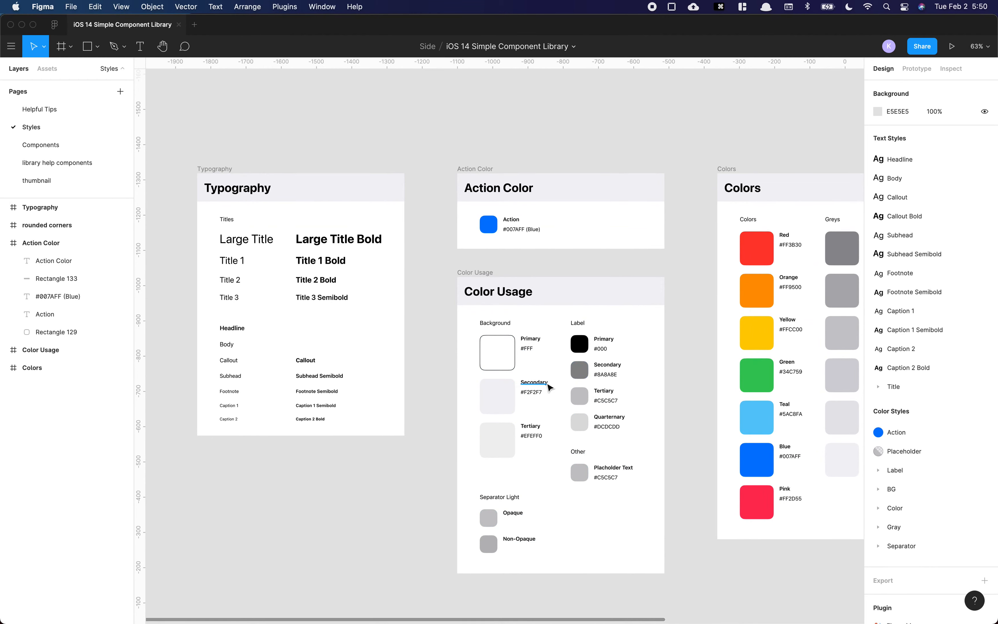
scroll(563, 381, up, 3)
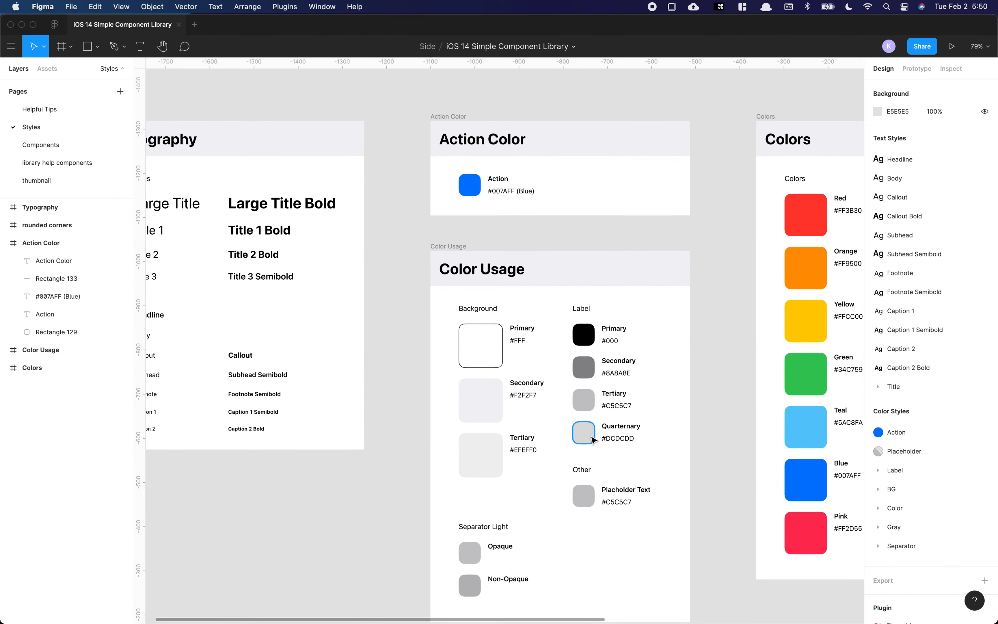
click(57, 109)
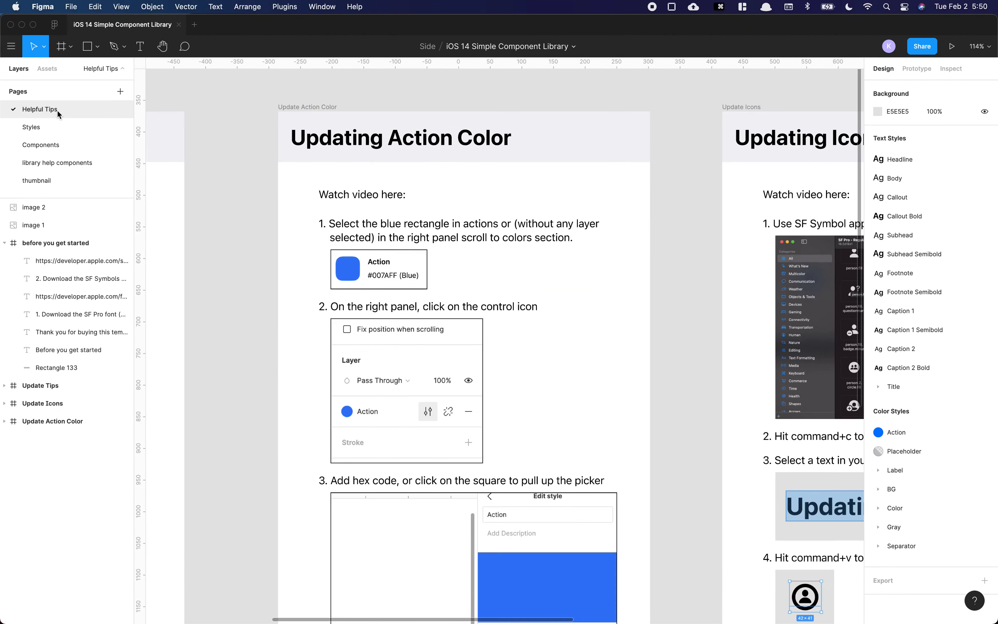
scroll(717, 231, right, 10)
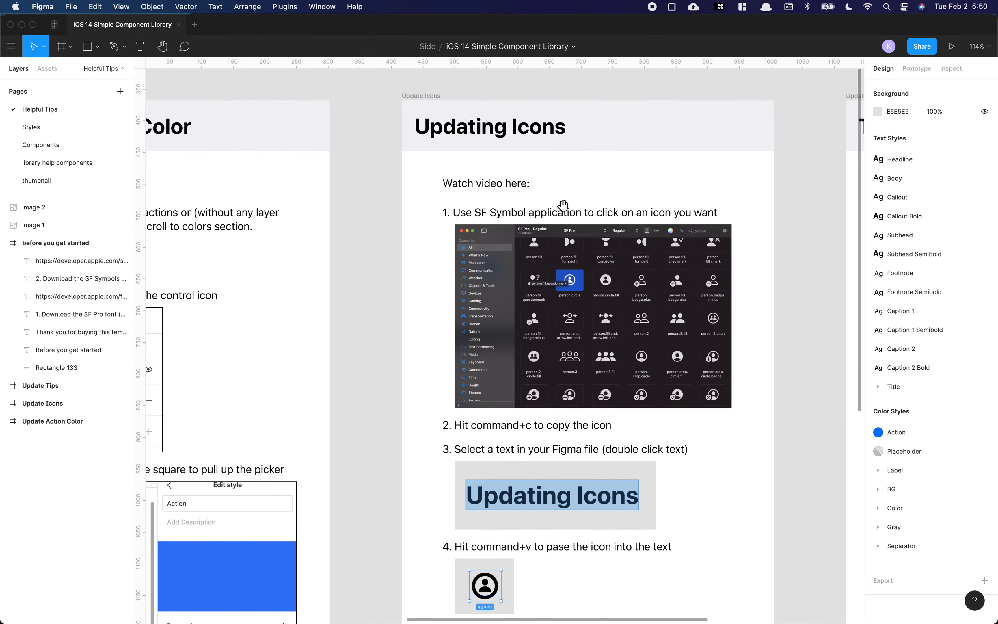
scroll(499, 239, down, 5)
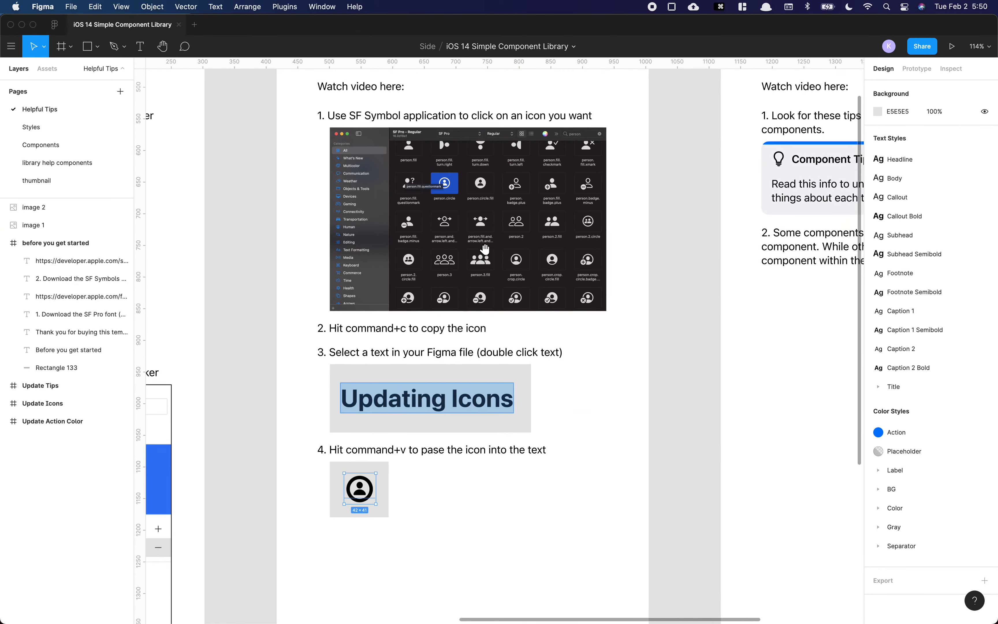
Step: In SF Symbols, search for person and copy the person.fill symbol
key(super+Tab)
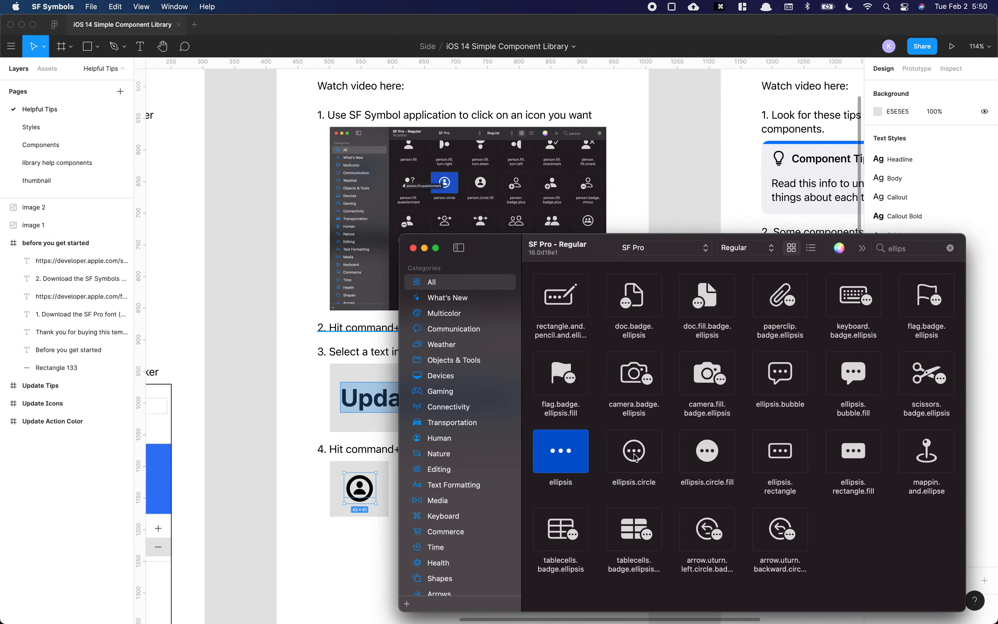
click(616, 448)
click(915, 249)
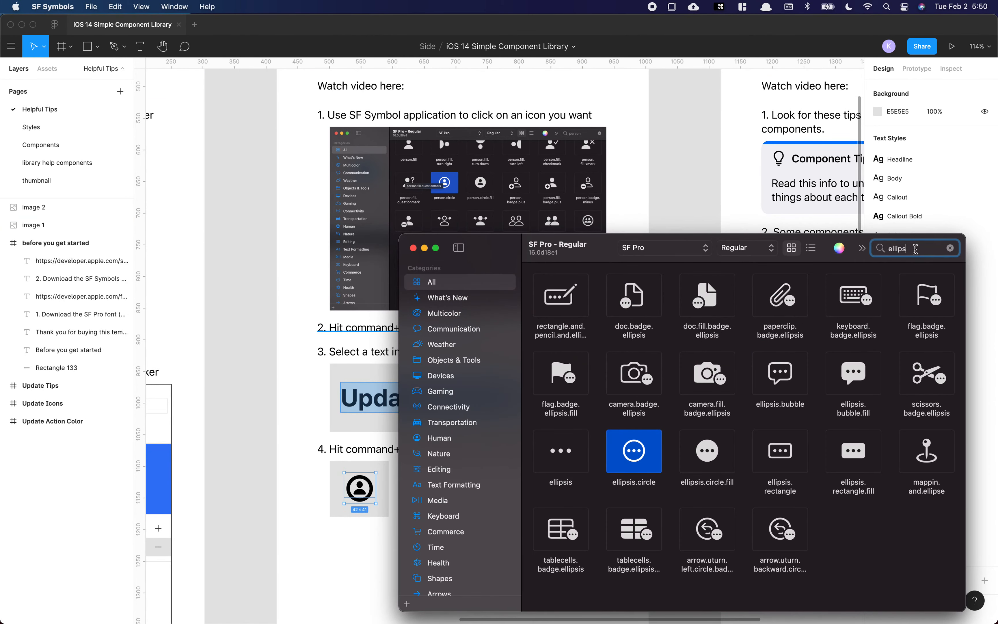
key(super+a)
text(person)
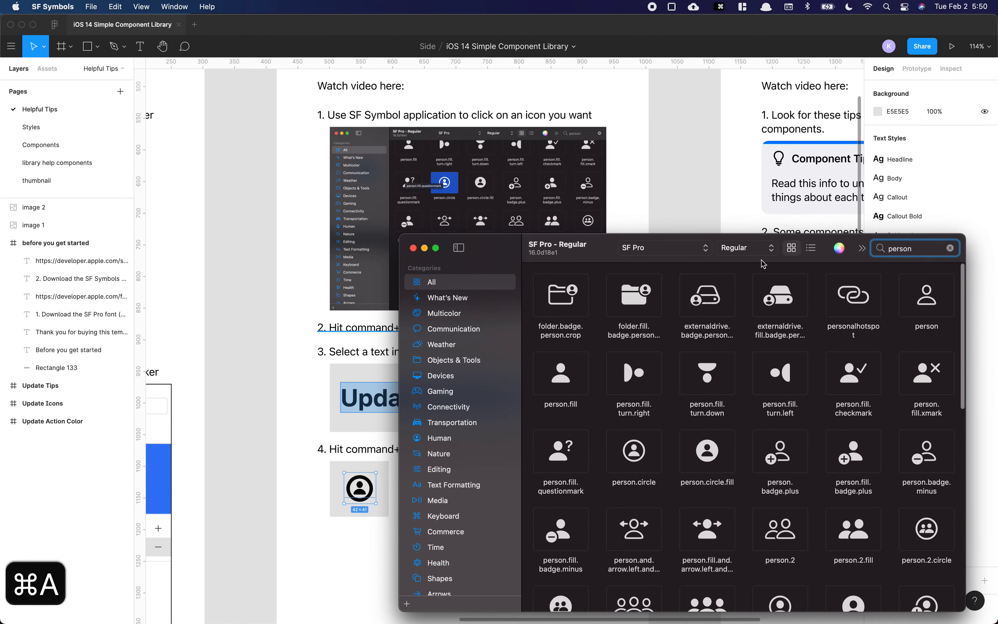
click(553, 385)
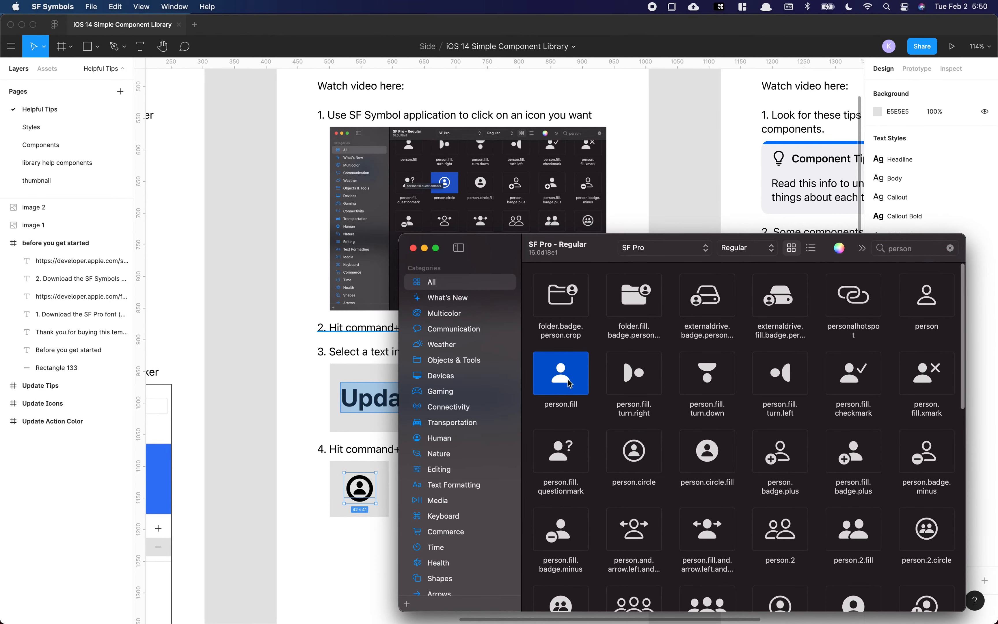
key(super+c)
Step: Duplicate the step 4 instruction text below itself and paste the person symbol into it
click(290, 330)
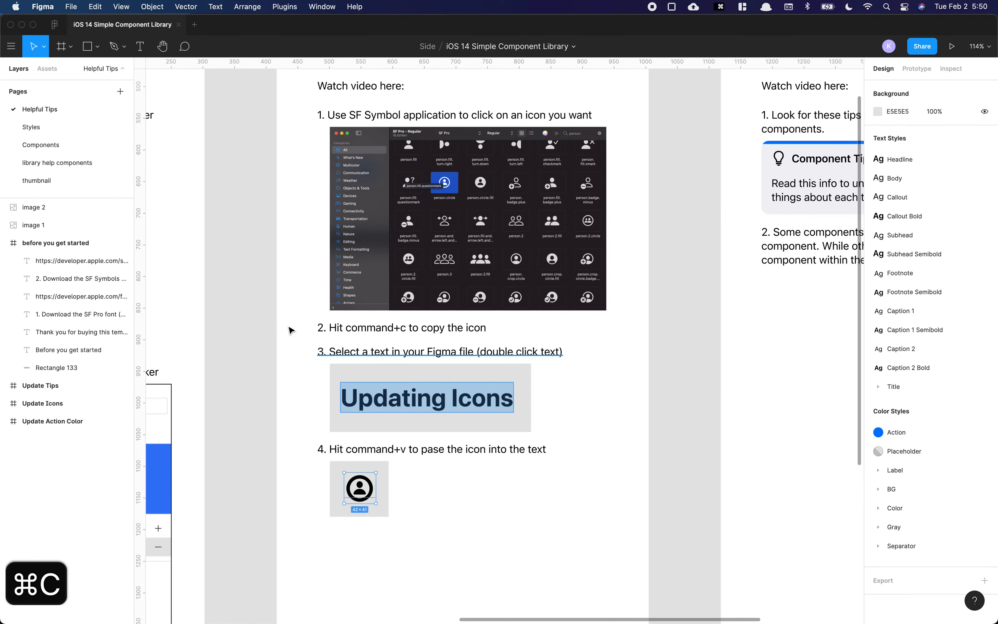
scroll(297, 407, down, 3)
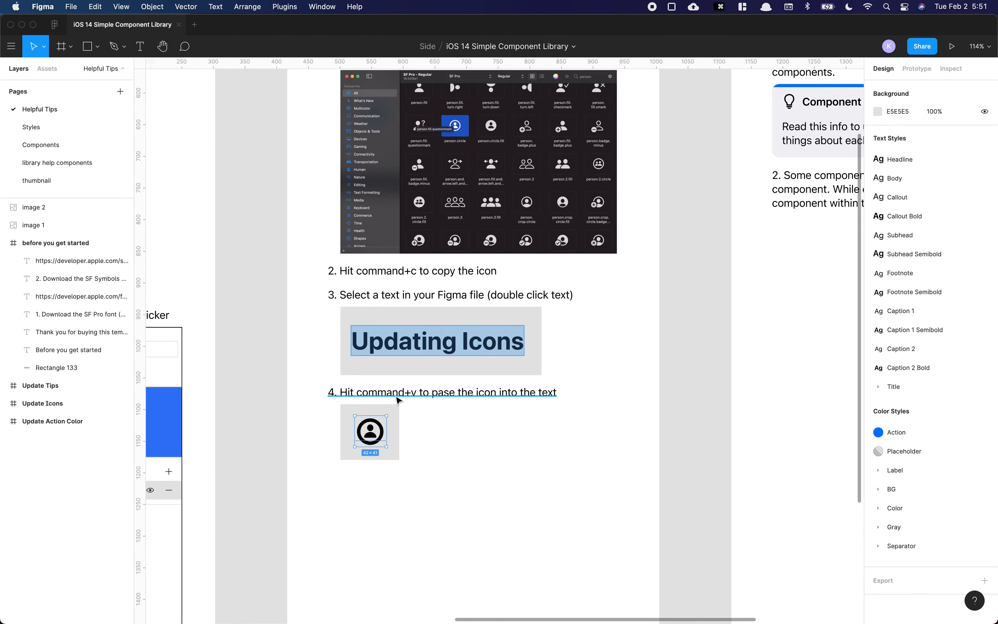
drag(414, 395, 396, 504)
double_click(402, 502)
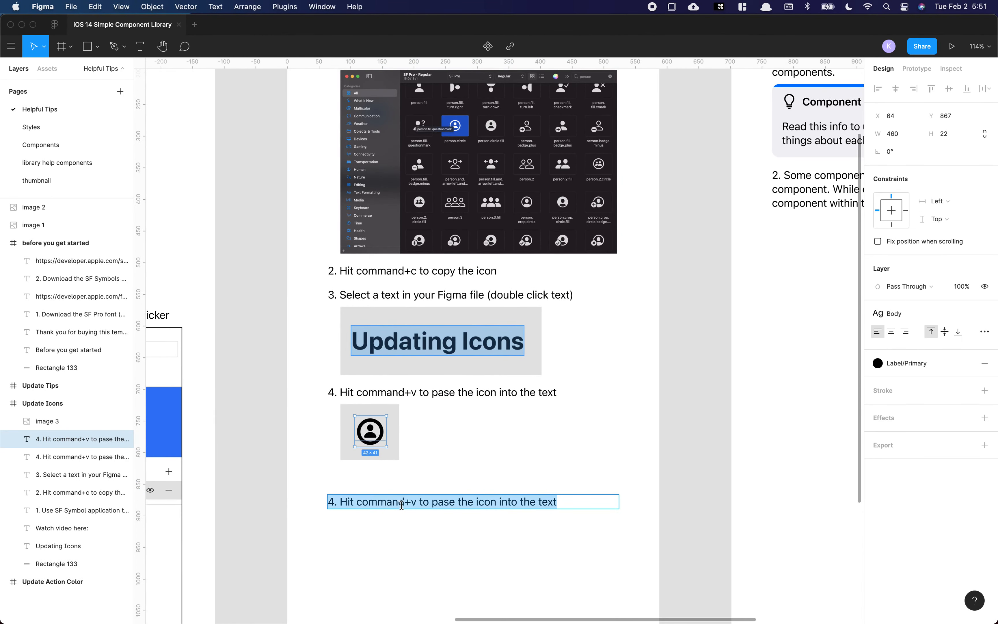
key(super+v)
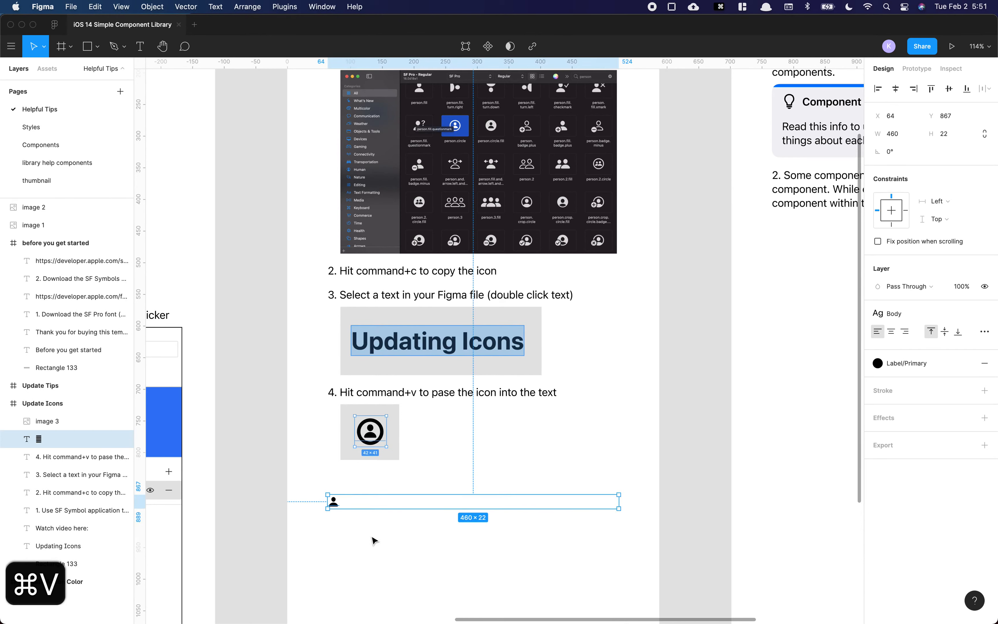
Step: Create a new text box below and paste the person symbol into it
scroll(369, 538, down, 3)
key(t)
click(359, 476)
key(super+v)
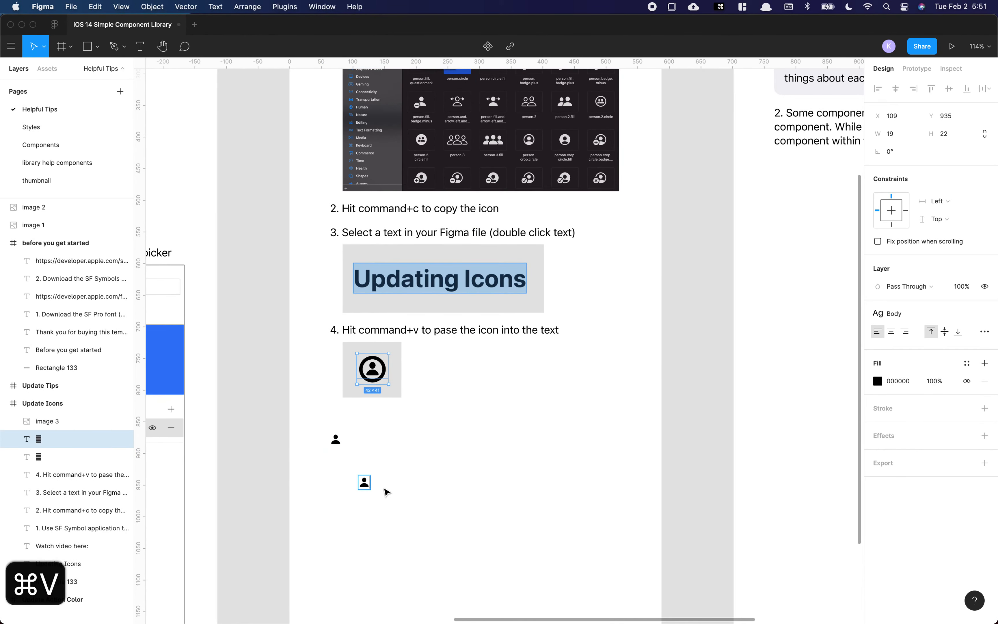
Step: Delete both pasted person-symbol text layers
key(Escape)
click(336, 440)
drag(314, 420, 396, 518)
key(Delete)
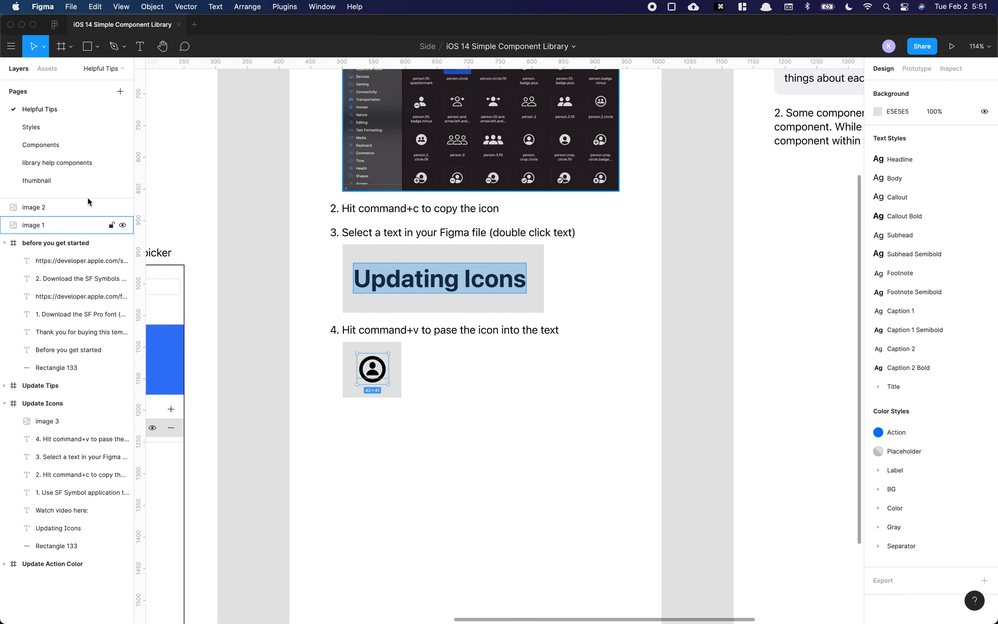
Step: Open the Components page and locate the bars / tab bar component
click(59, 150)
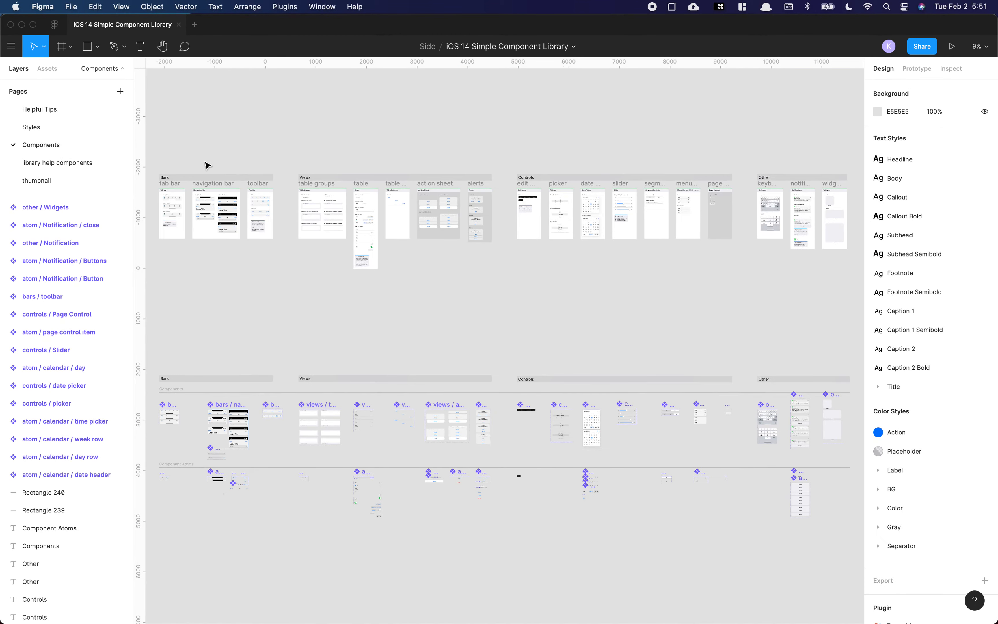
scroll(412, 215, up, 10)
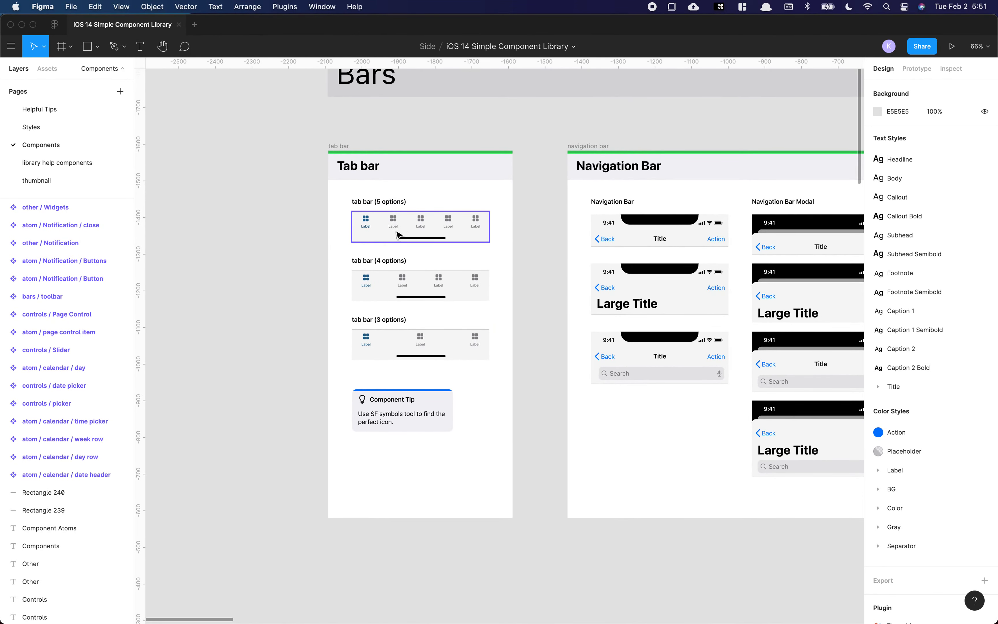
scroll(397, 234, down, 5)
drag(427, 388, 449, 138)
drag(472, 384, 473, 72)
scroll(407, 327, up, 6)
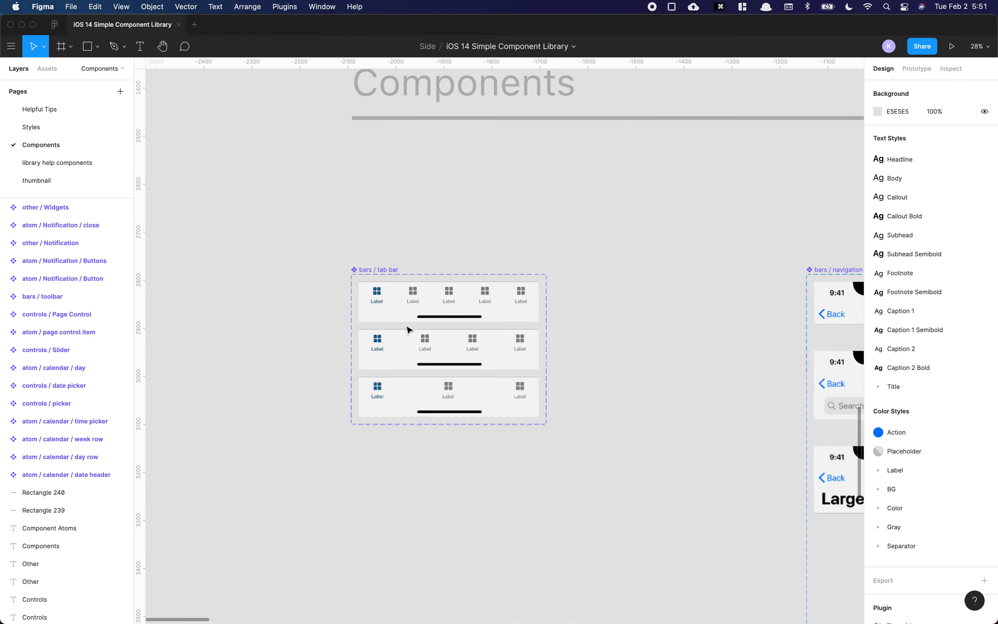
scroll(408, 330, up, 10)
Step: In SF Symbols, search for house and copy the house symbol
key(super+Tab)
double_click(902, 249)
text(house)
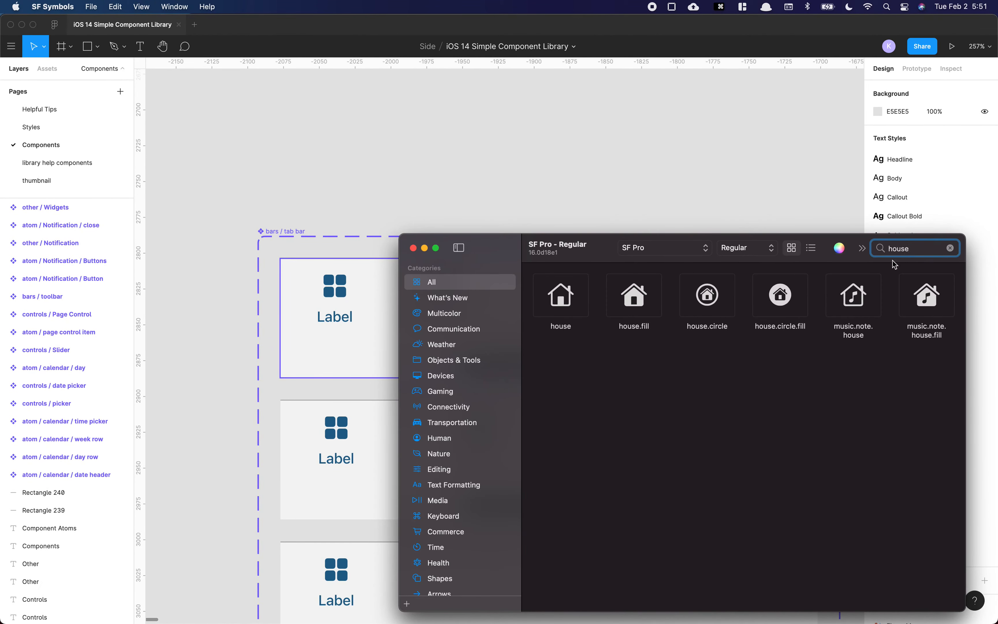
click(580, 310)
key(super+c)
Step: Replace the first tab's icon in the 5-option tab bar with the house symbol
click(292, 259)
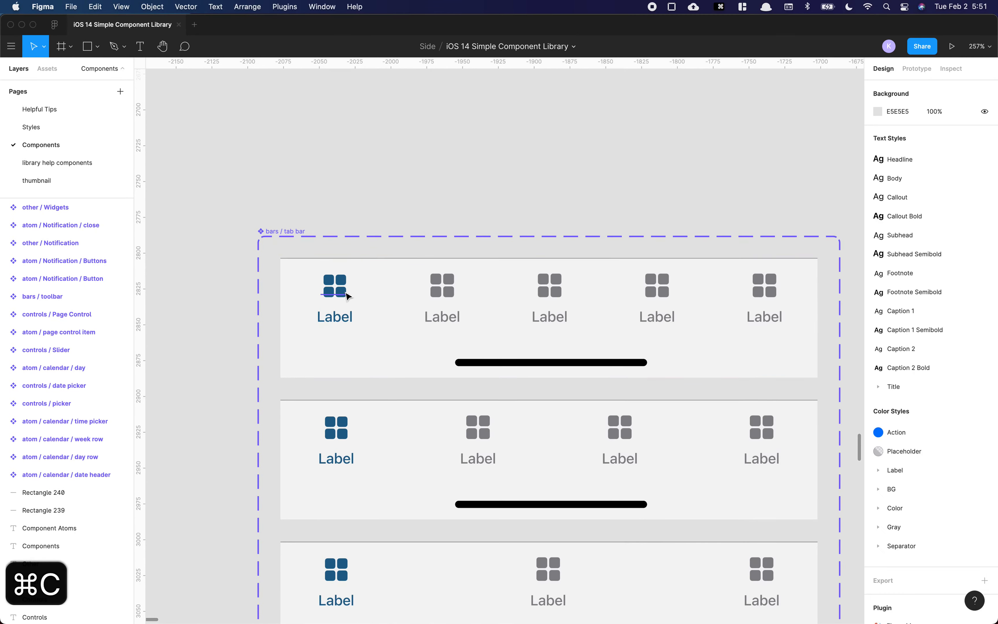
double_click(346, 291)
key(super+v)
Step: Rename the first tab's label in the 5-option tab bar to Home
double_click(350, 320)
key(super+a)
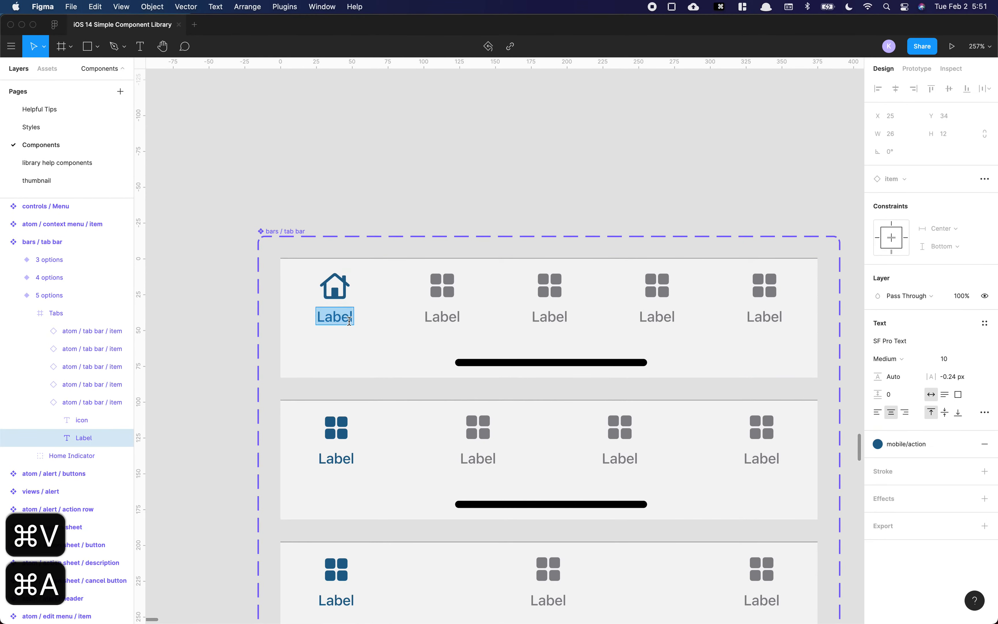
text(Home)
key(Escape)
key(Escape)
Step: Undo the Home label and house icon changes on the first tab
scroll(332, 291, down, 10)
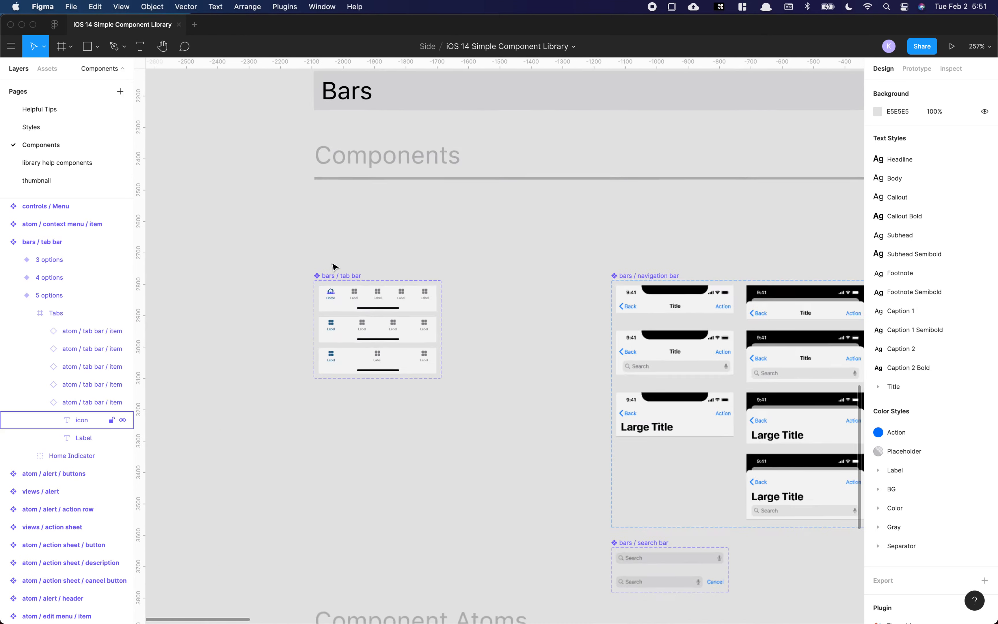
scroll(332, 271, up, 5)
scroll(331, 274, down, 10)
scroll(361, 292, up, 10)
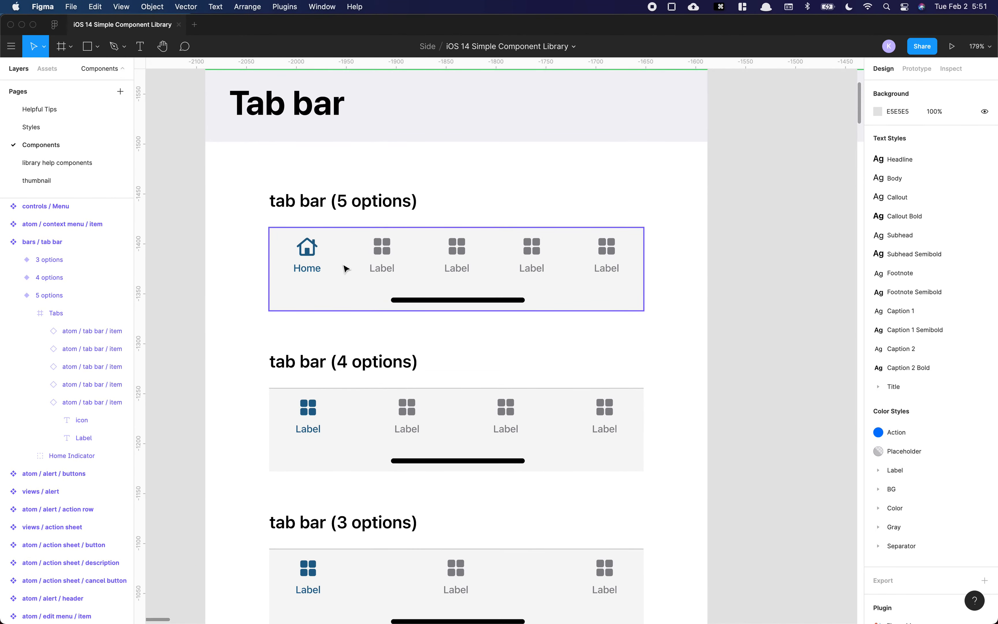
scroll(366, 259, left, 1)
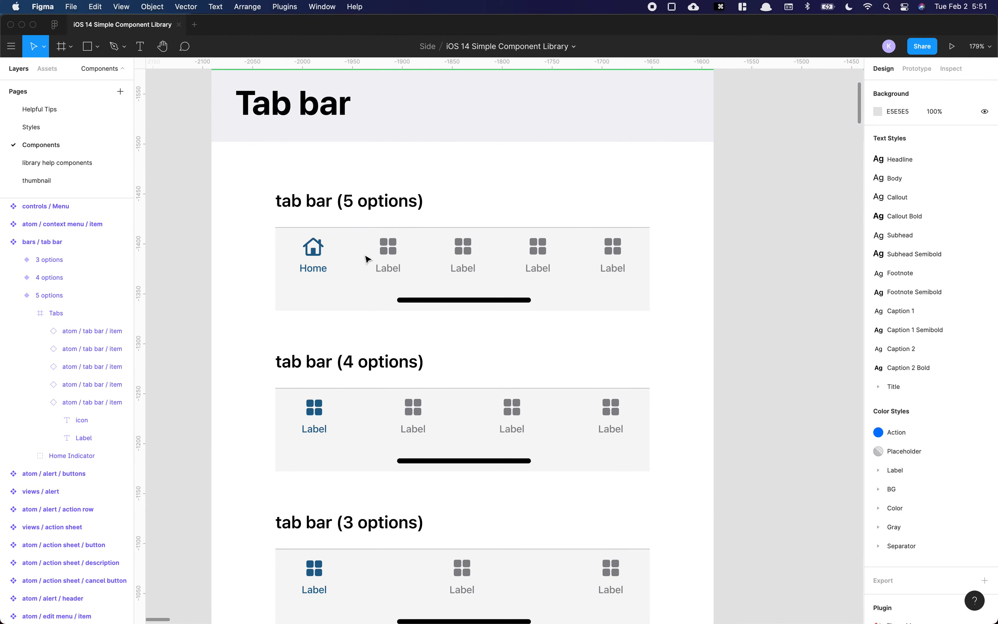
key(super+z)
key(super+z)
key(super+z)
key(super+z)
key(super+z)
key(super+z)
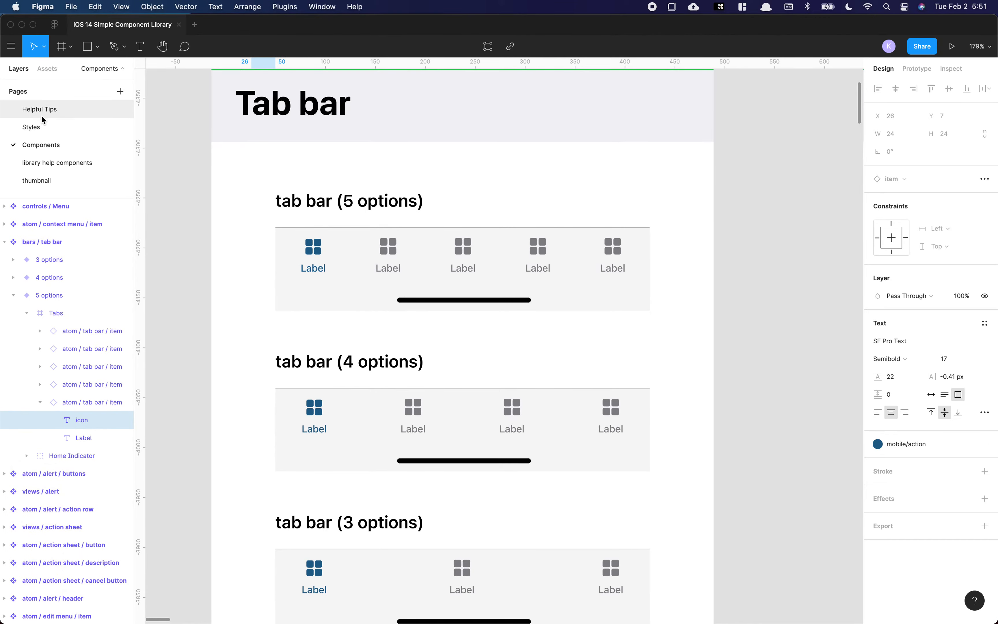
Step: Open the Helpful Tips page and review the component tip in the Update Tips frame
click(47, 110)
scroll(358, 196, down, 5)
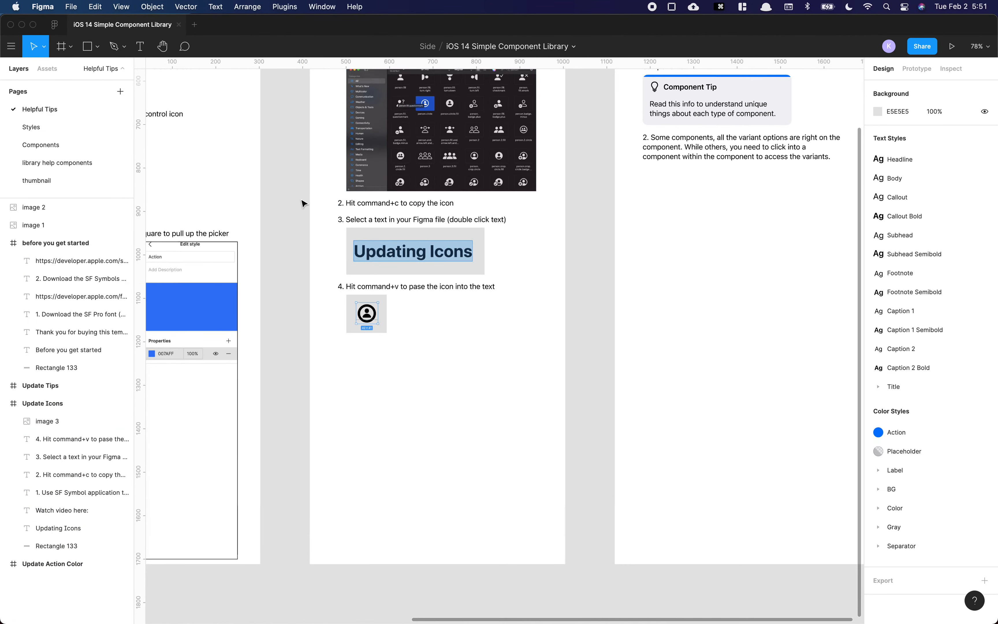
scroll(319, 234, up, 5)
scroll(420, 296, right, 5)
scroll(420, 297, up, 5)
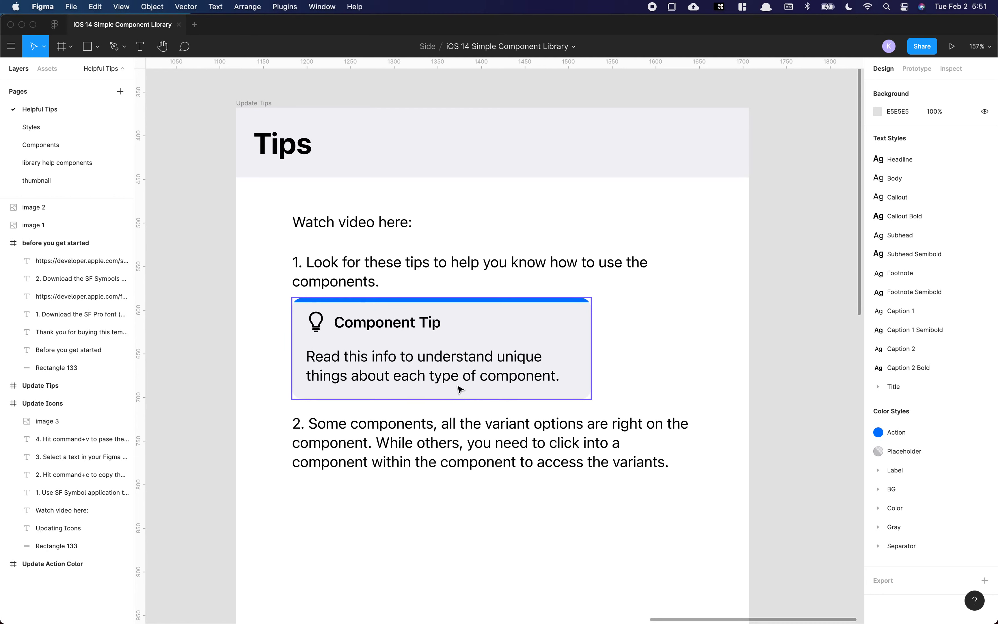
scroll(460, 383, down, 2)
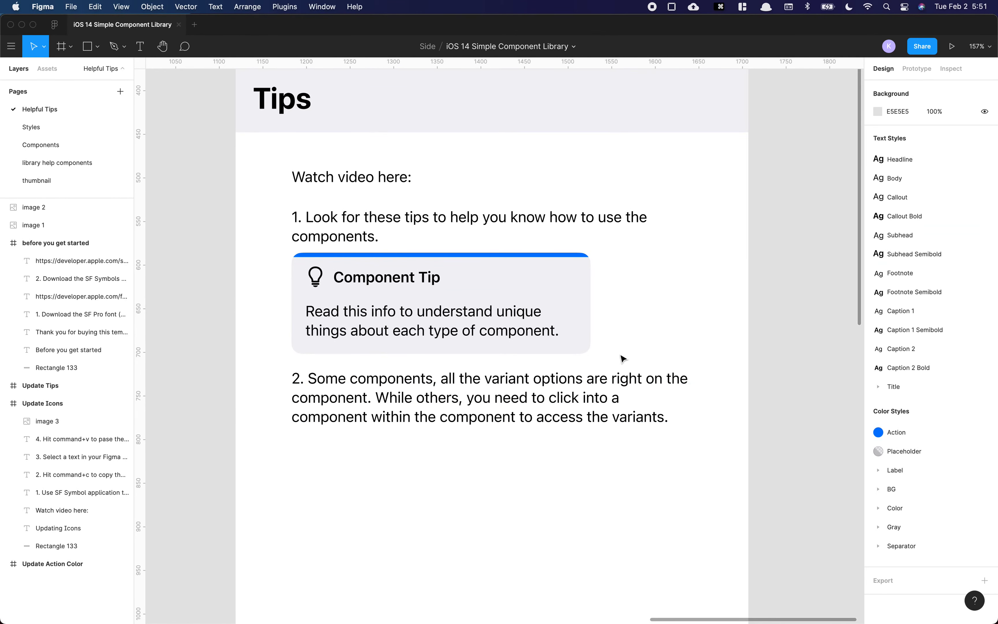
click(524, 292)
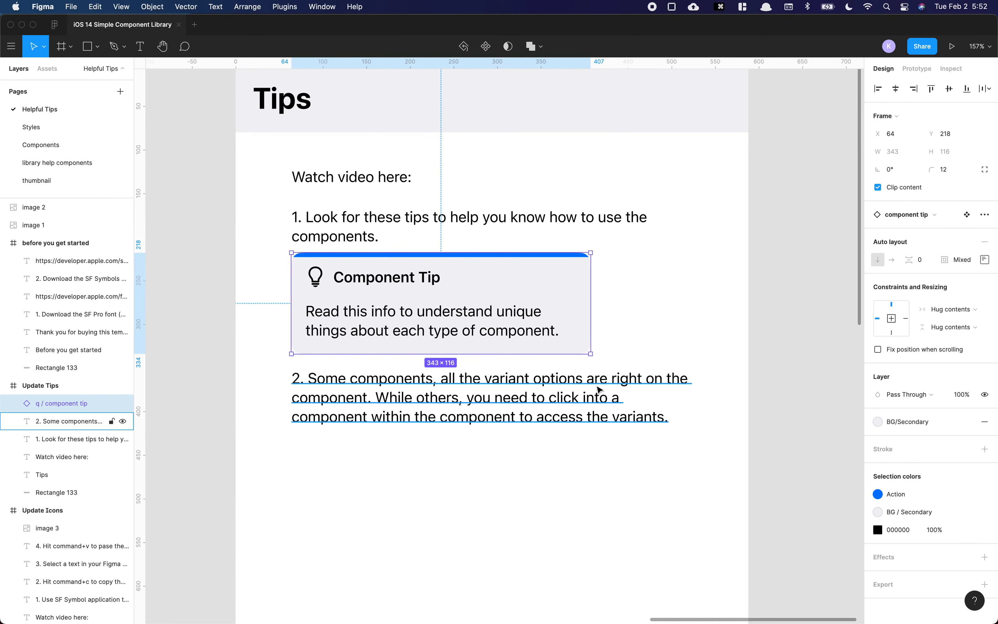
click(640, 355)
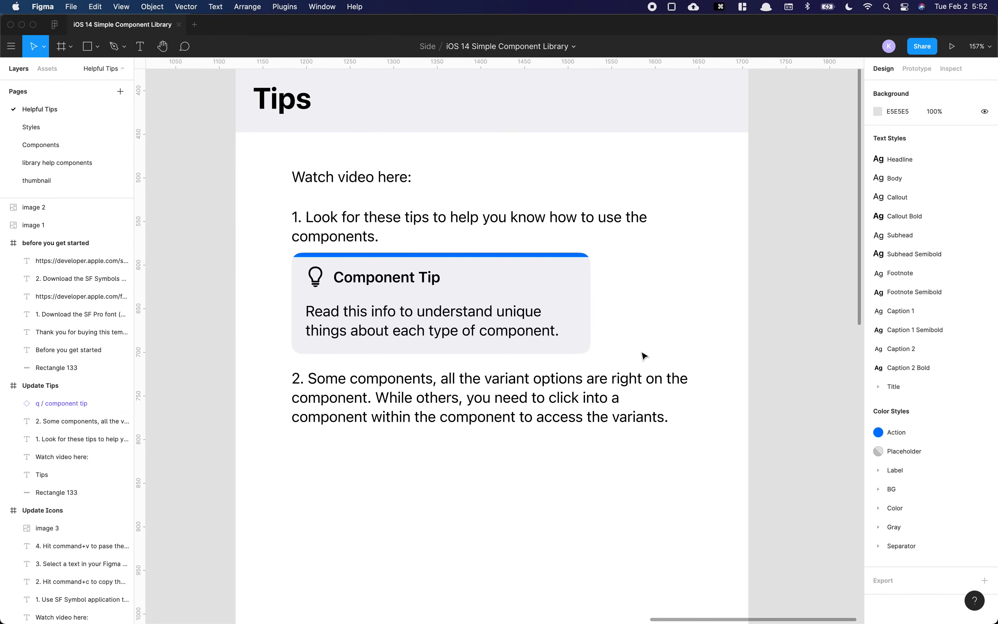
Step: Return to the Components page and pan across the Bars, Views, Controls and Other sections
click(55, 145)
scroll(210, 184, down, 10)
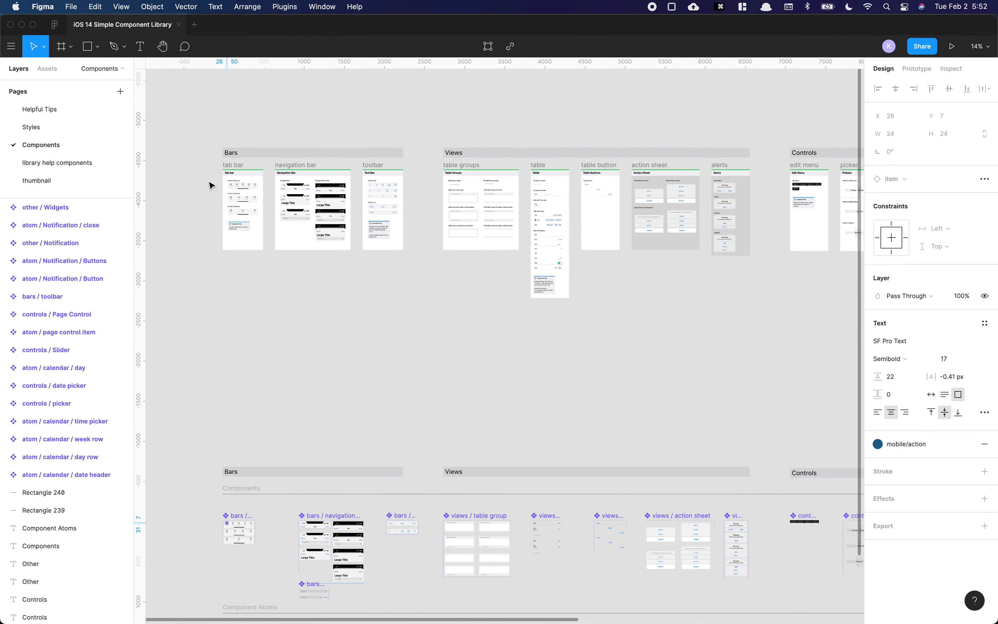
click(210, 185)
drag(492, 145, 466, 257)
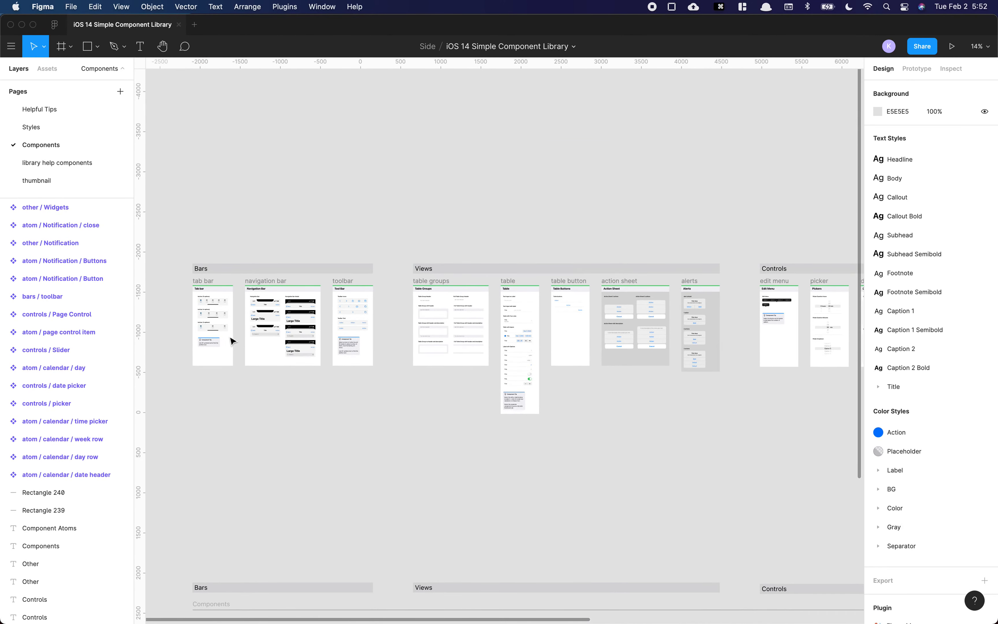
scroll(382, 261, right, 8)
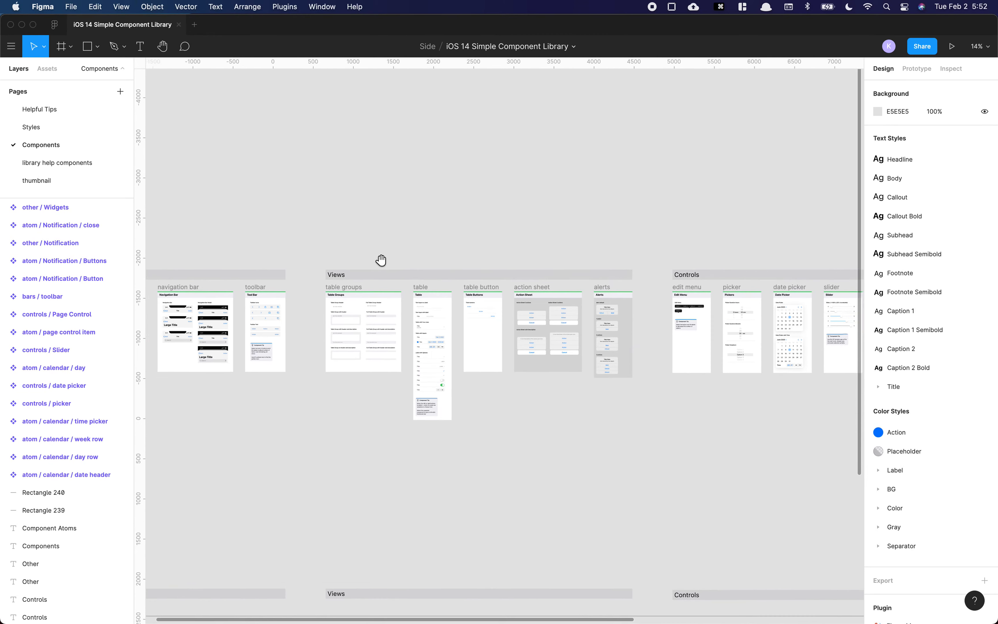
scroll(483, 273, right, 7)
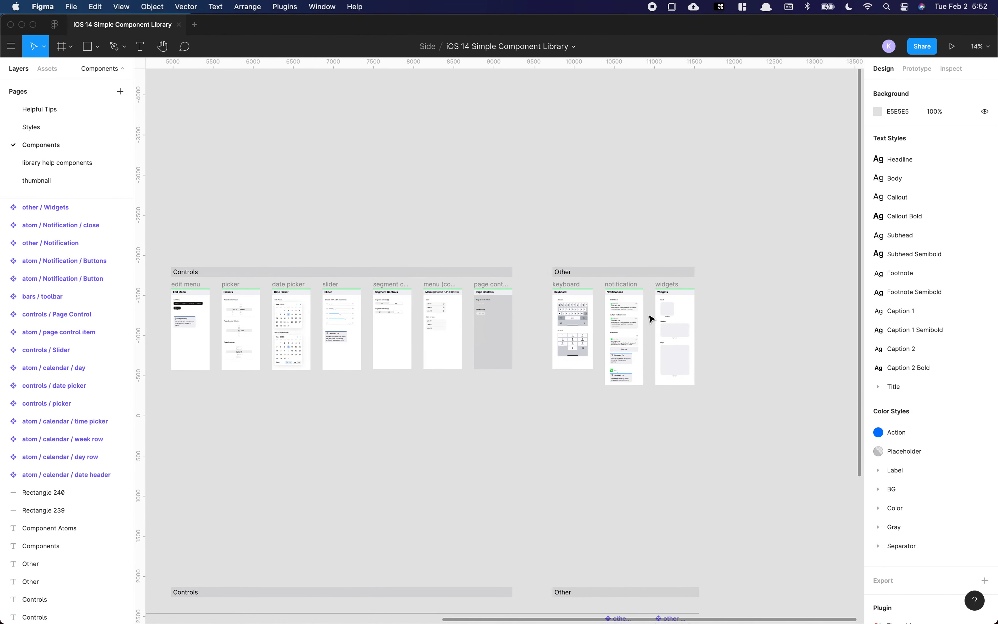
drag(360, 229, 371, 229)
drag(150, 235, 574, 219)
drag(227, 213, 466, 207)
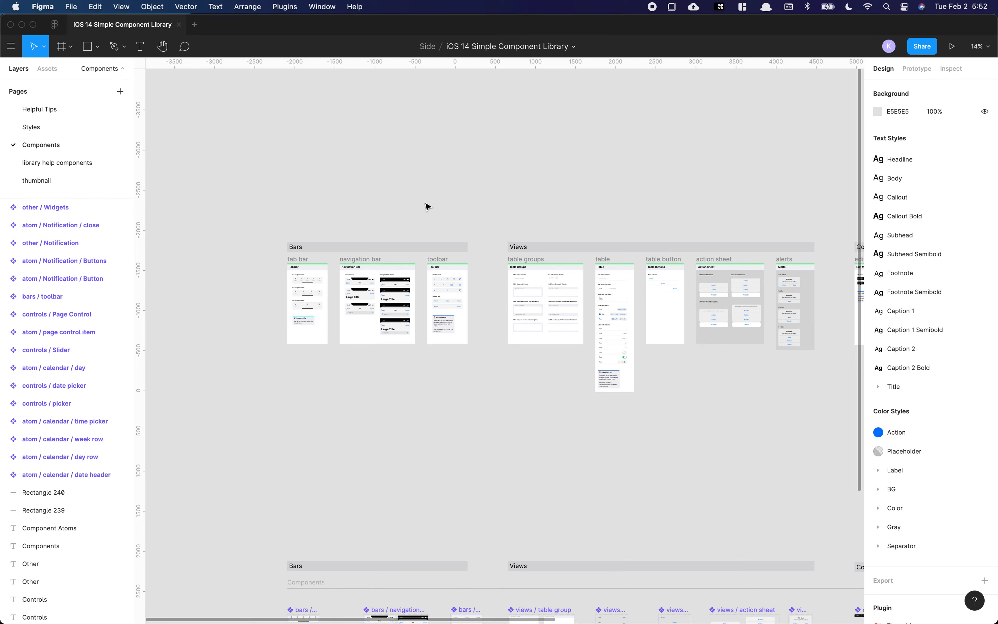
drag(637, 208, 323, 203)
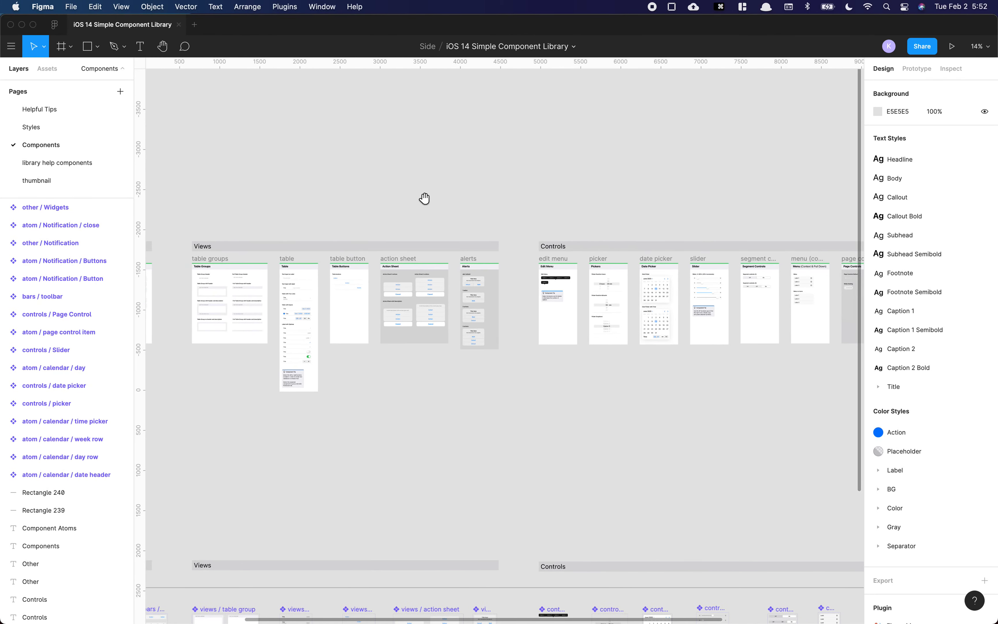
drag(465, 203, 648, 206)
drag(314, 210, 591, 215)
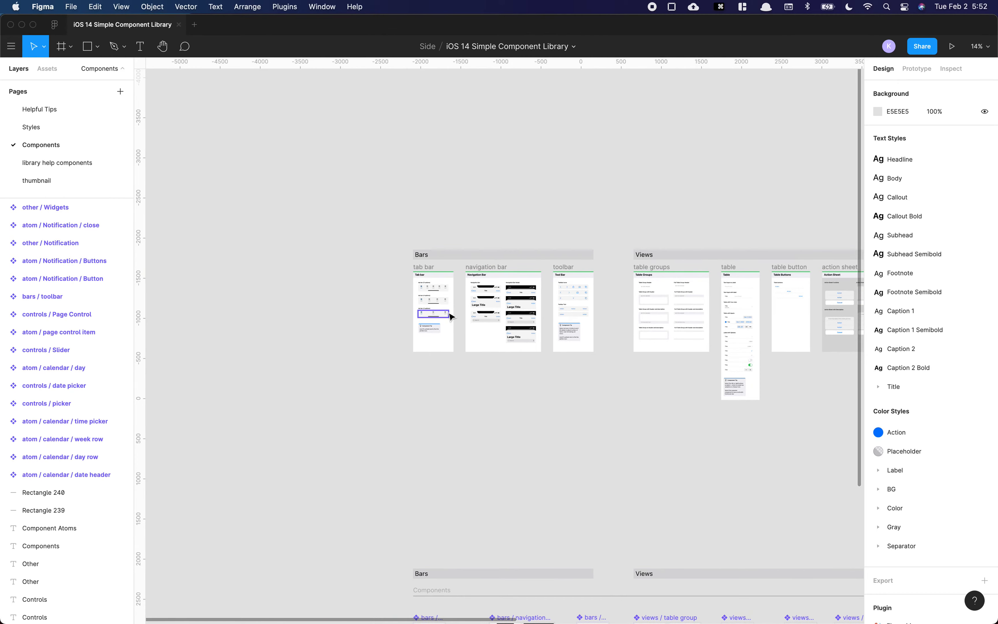
scroll(461, 320, up, 10)
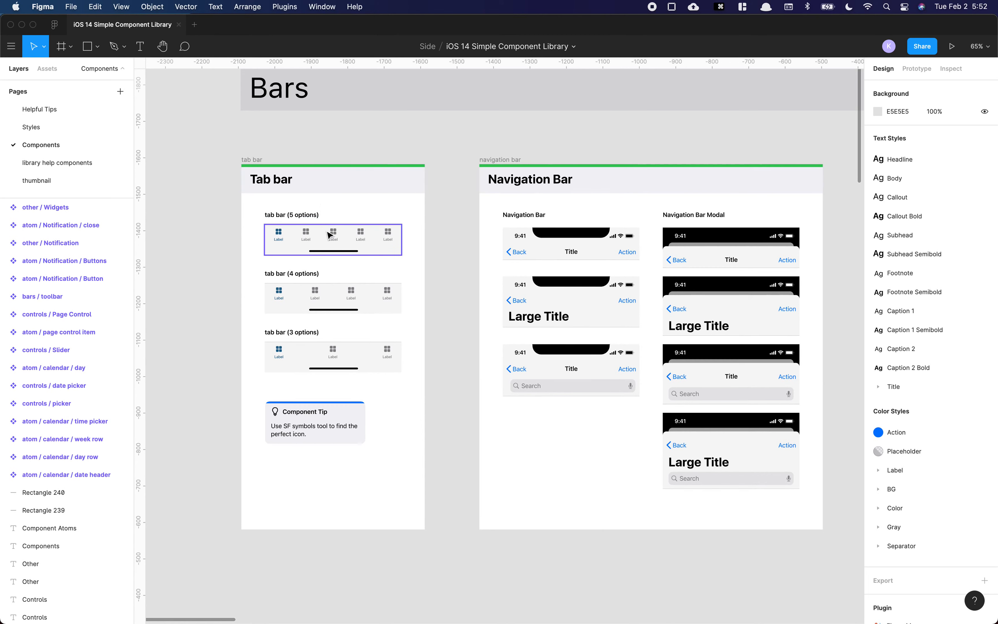
Step: Switch the 5-option tab bar's variant property to 4 options, then 3 options, then back to 5 options
click(327, 251)
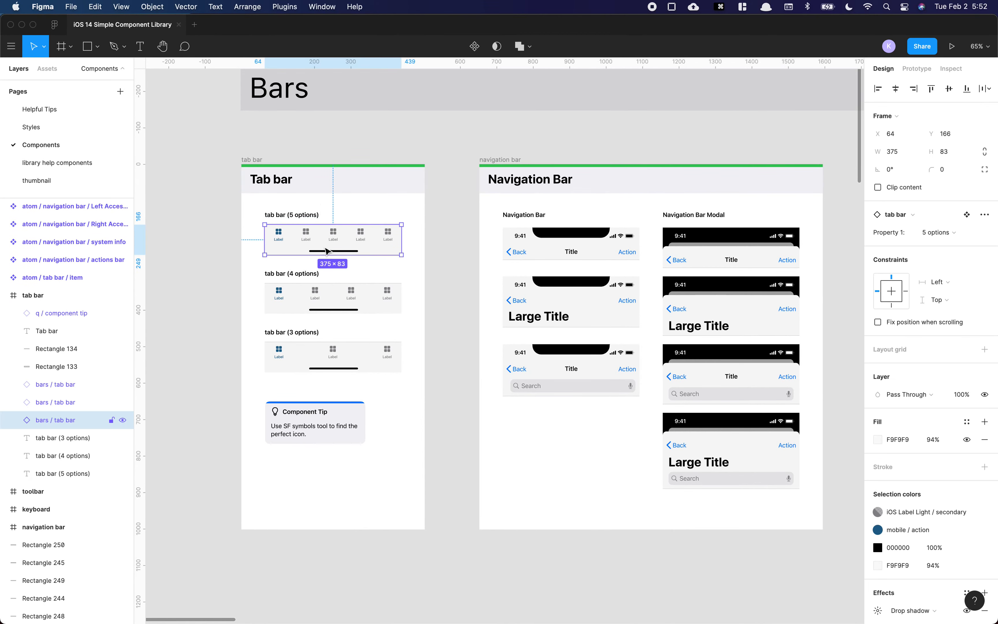
click(937, 232)
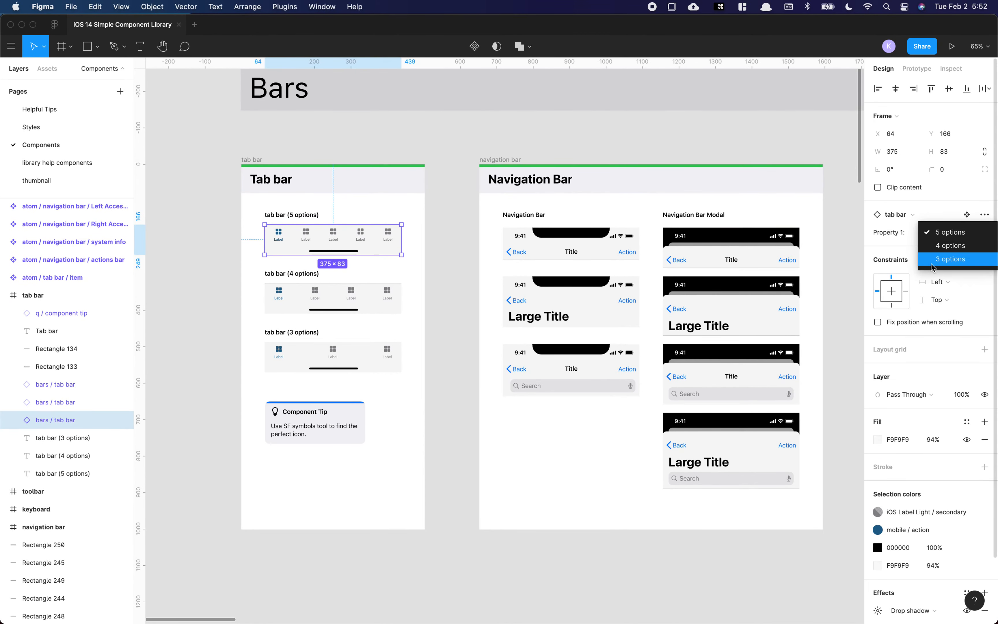
click(952, 244)
click(953, 233)
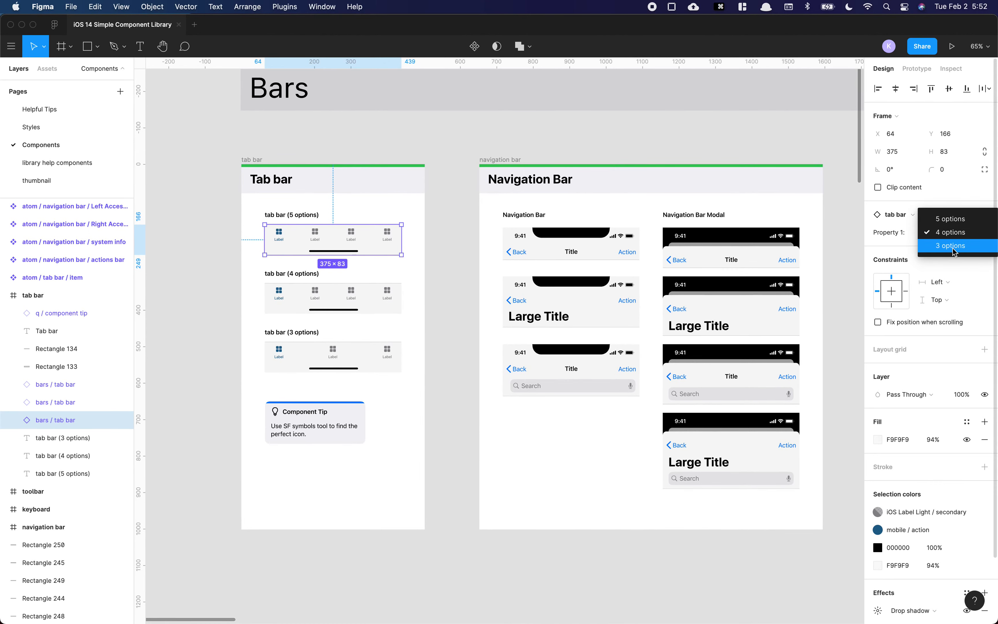
click(953, 247)
click(948, 233)
click(949, 208)
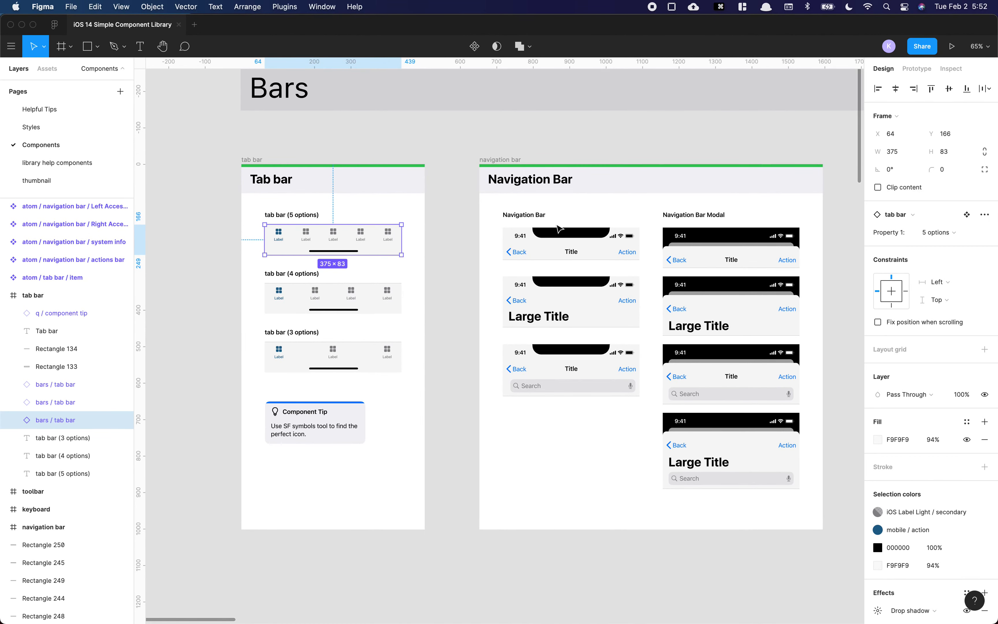
Step: Duplicate the standard navigation bar instance below the Navigation Bar examples
scroll(297, 244, up, 3)
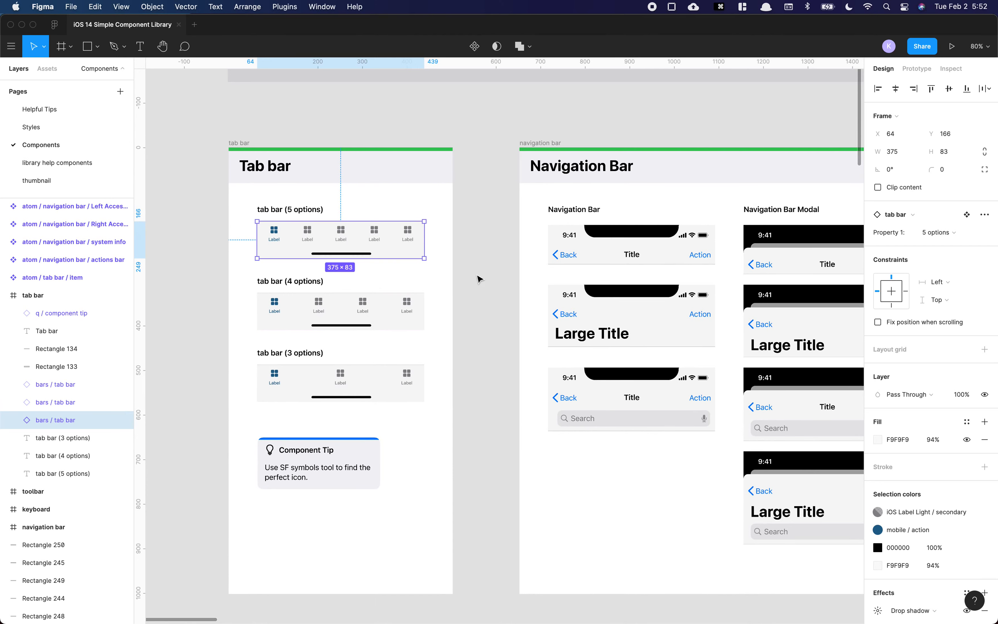
click(482, 328)
scroll(483, 329, up, 1)
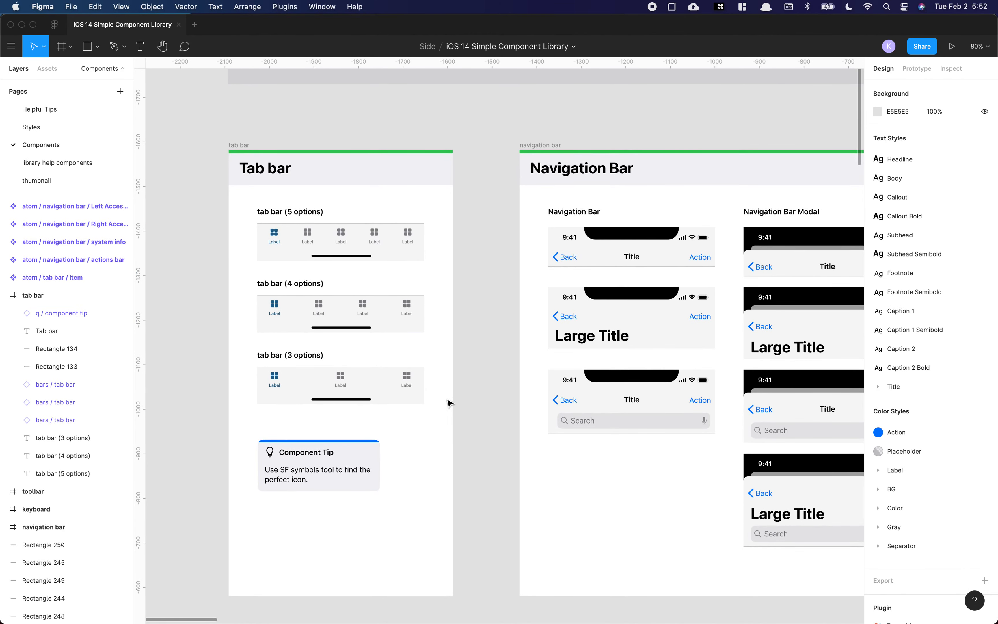
drag(477, 263, 364, 259)
scroll(364, 260, right, 3)
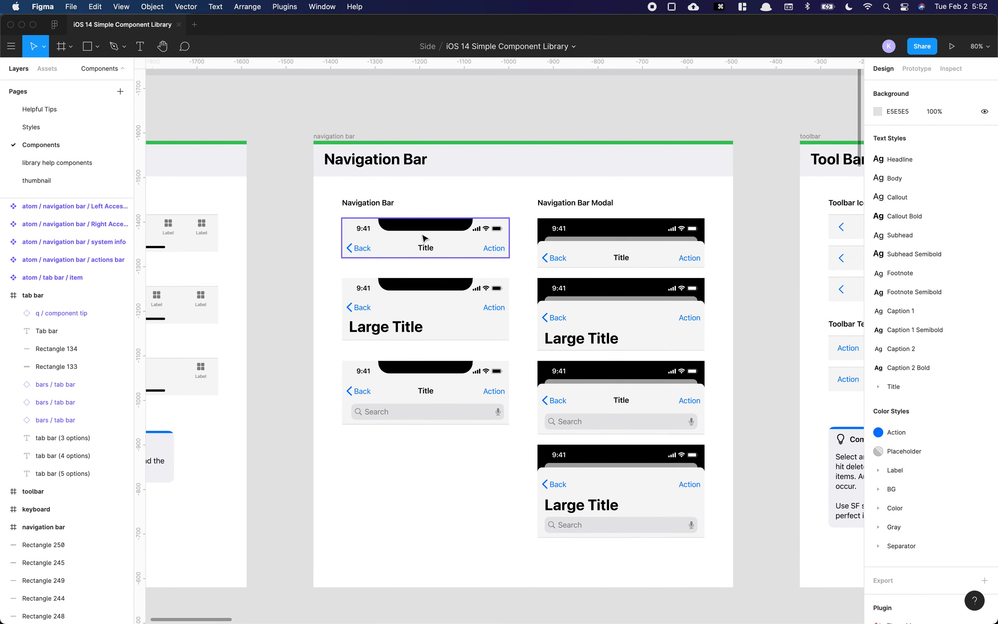
scroll(438, 244, right, 1)
drag(433, 246, 433, 494)
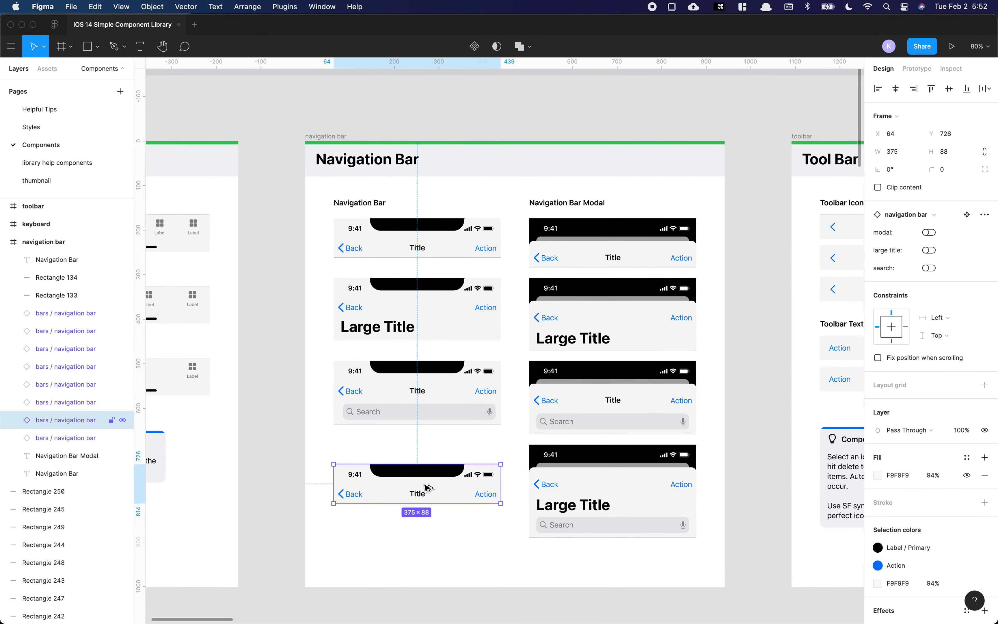
Step: Toggle the copied navigation bar's modal, large title and search properties on and back off
click(929, 233)
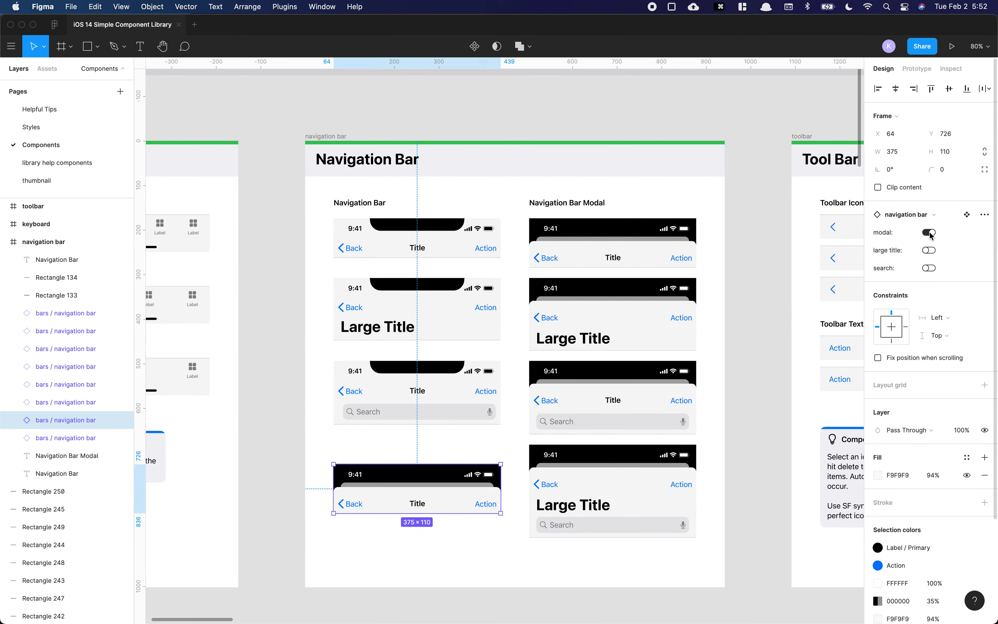
click(929, 251)
click(930, 269)
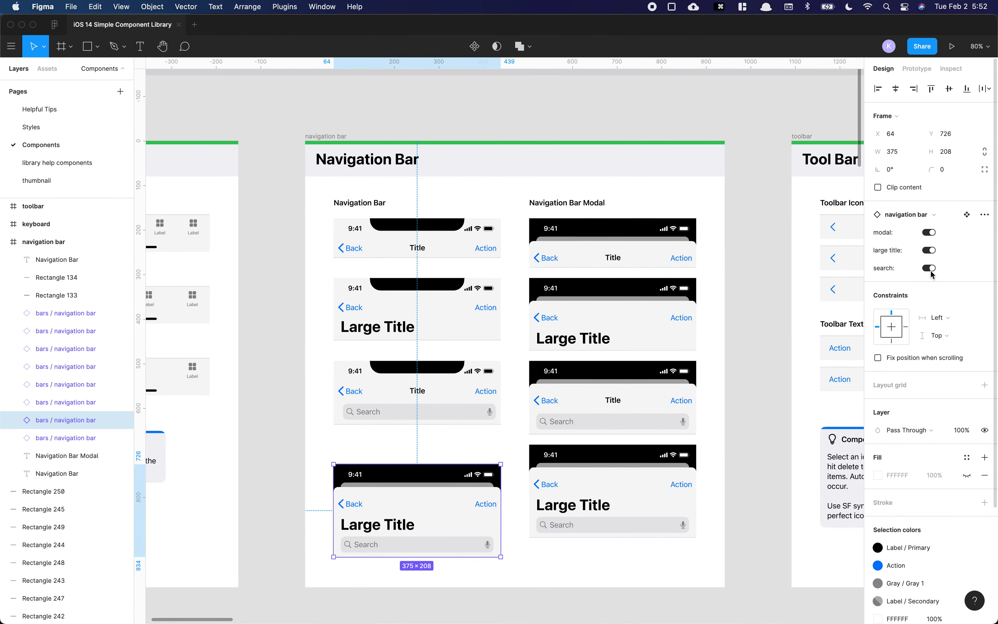
click(930, 269)
click(929, 233)
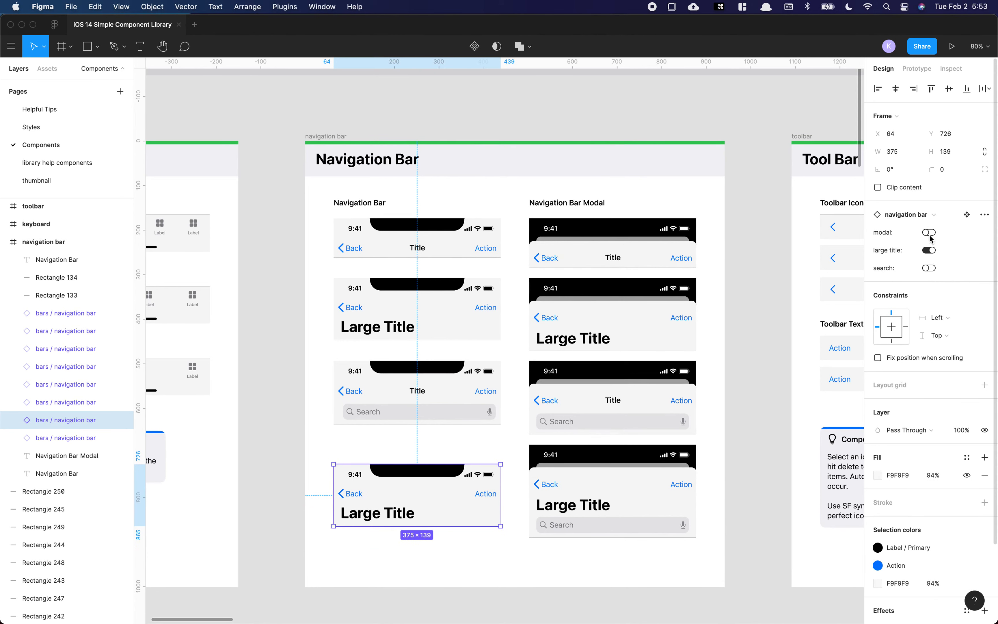
click(929, 250)
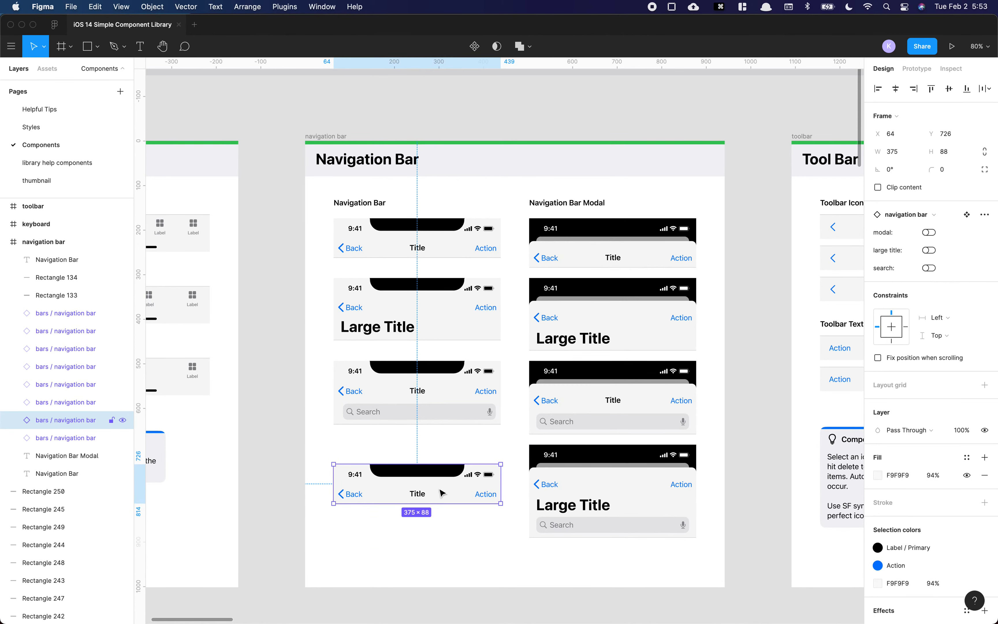
click(424, 441)
Step: Open the toolbar icons instance's variant property options without changing them
scroll(442, 392, right, 10)
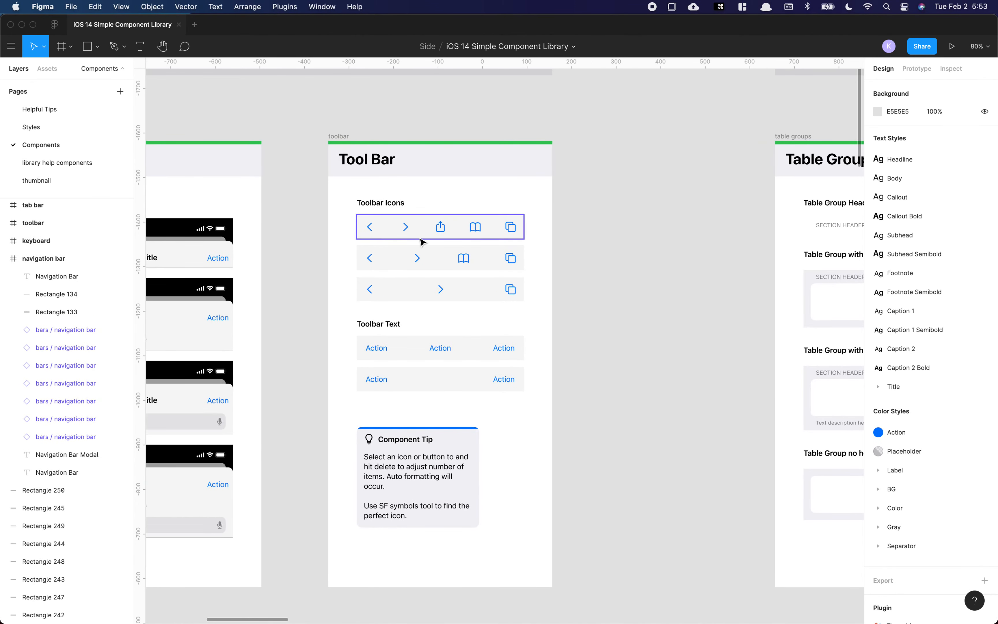
click(440, 235)
click(938, 236)
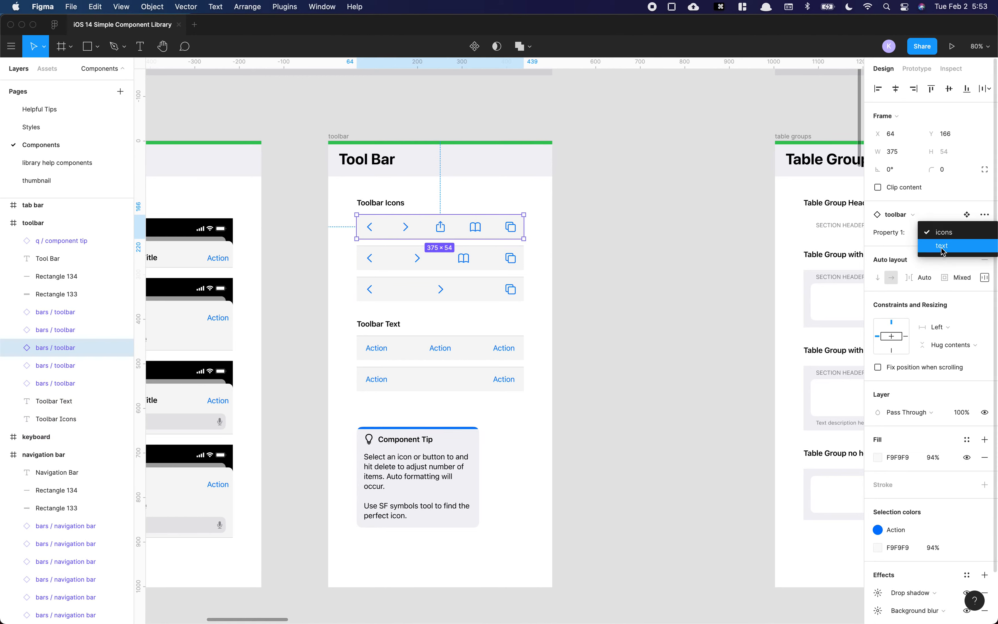
click(589, 239)
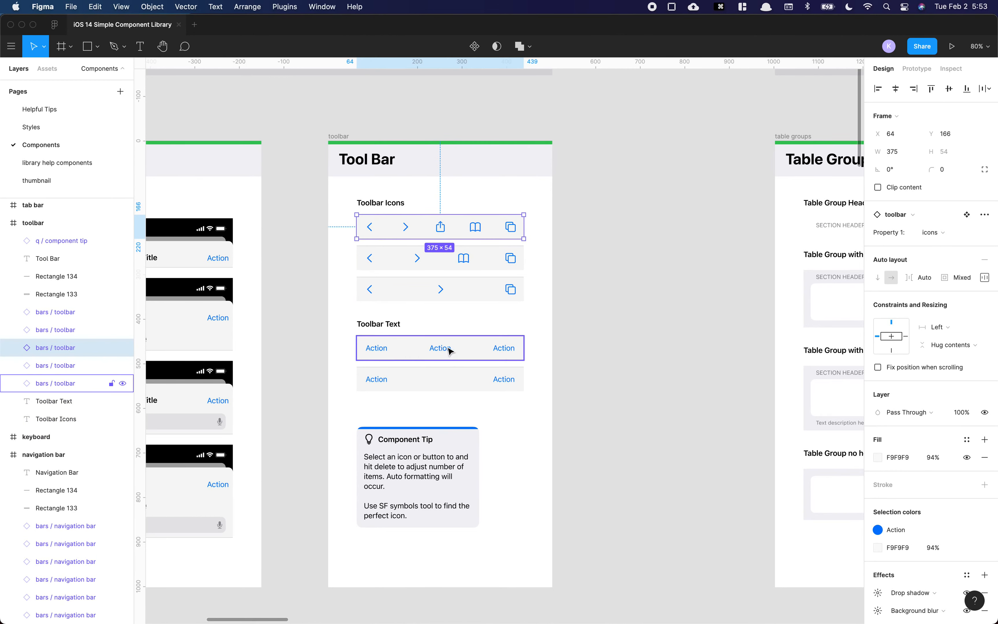
Step: Duplicate the text toolbar to the right and delete the copy's middle Action button
click(402, 354)
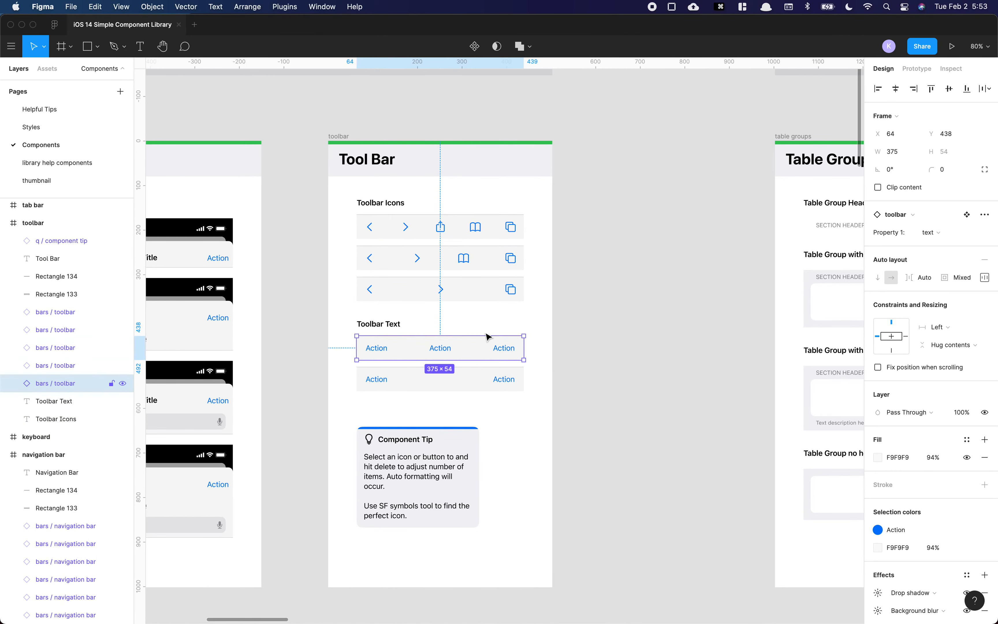
drag(423, 353, 626, 330)
super+click(577, 353)
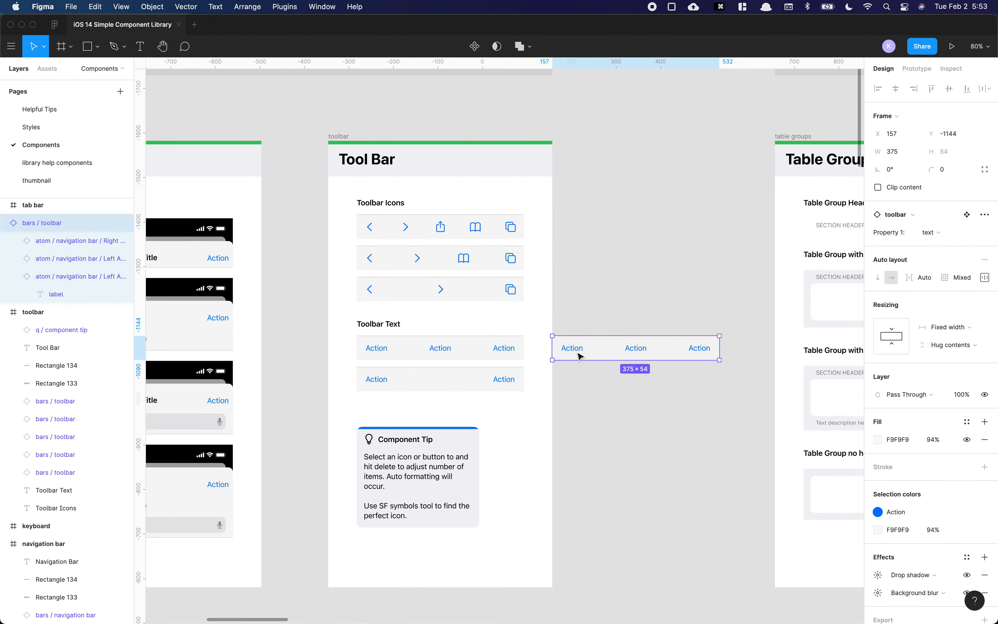
click(630, 353)
key(Delete)
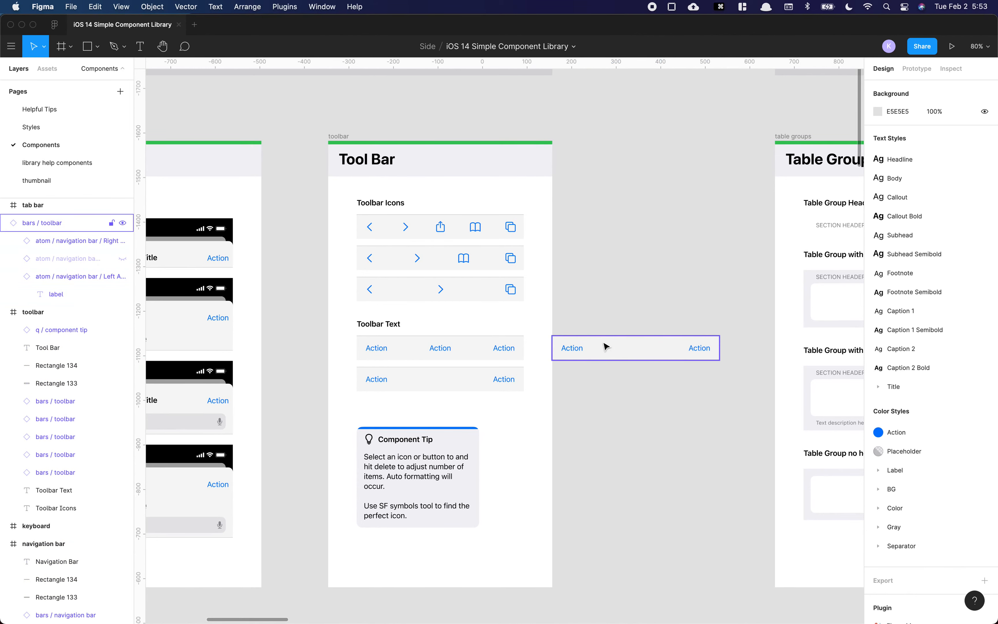
Step: Duplicate the icon toolbar to the right and delete the copy's share and forward icons
drag(451, 241, 653, 239)
super+click(610, 229)
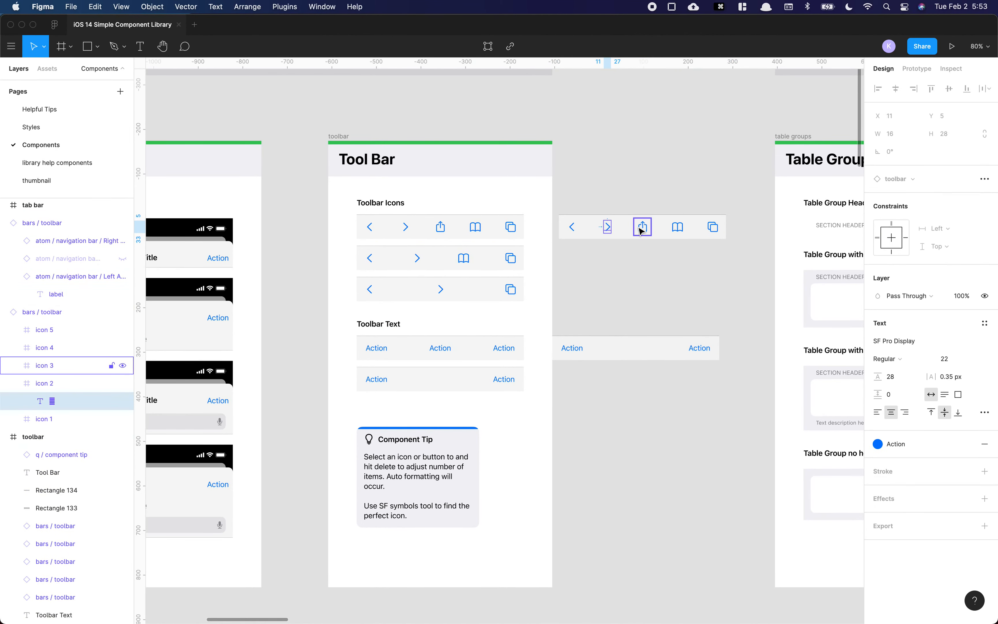
double_click(679, 231)
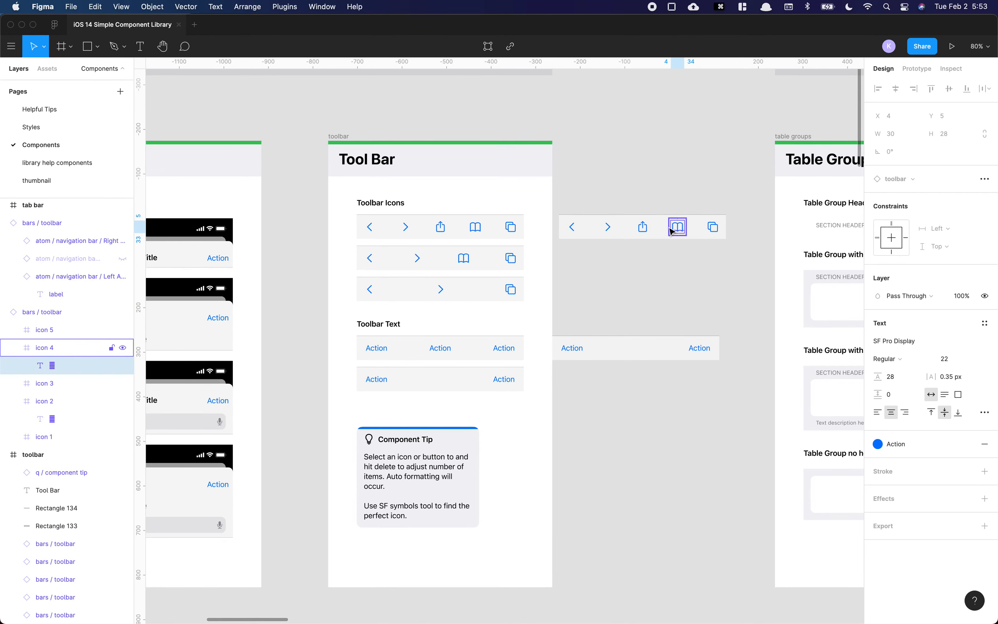
click(645, 232)
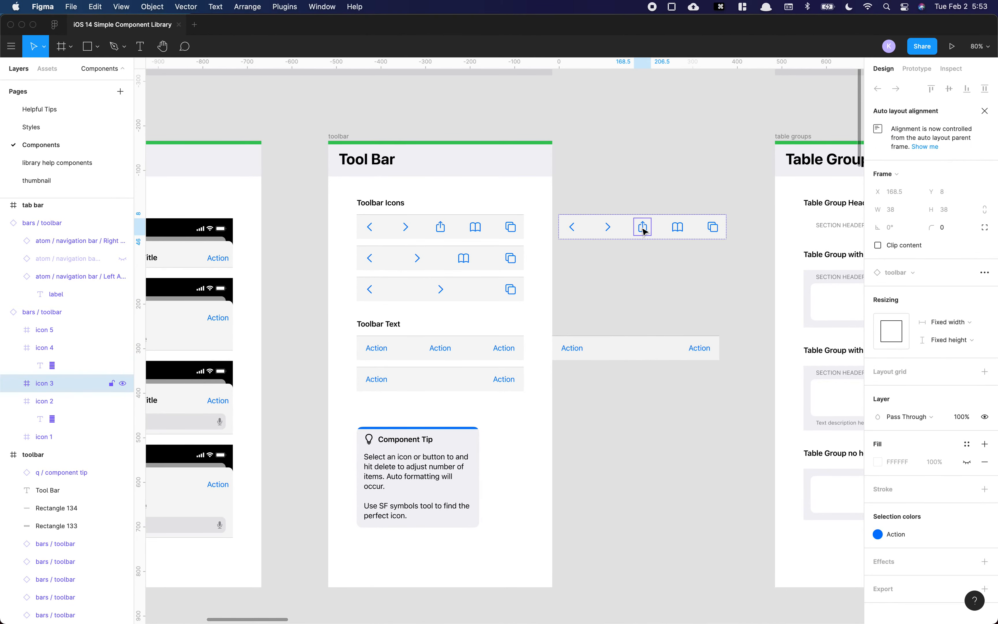
key(Delete)
click(665, 227)
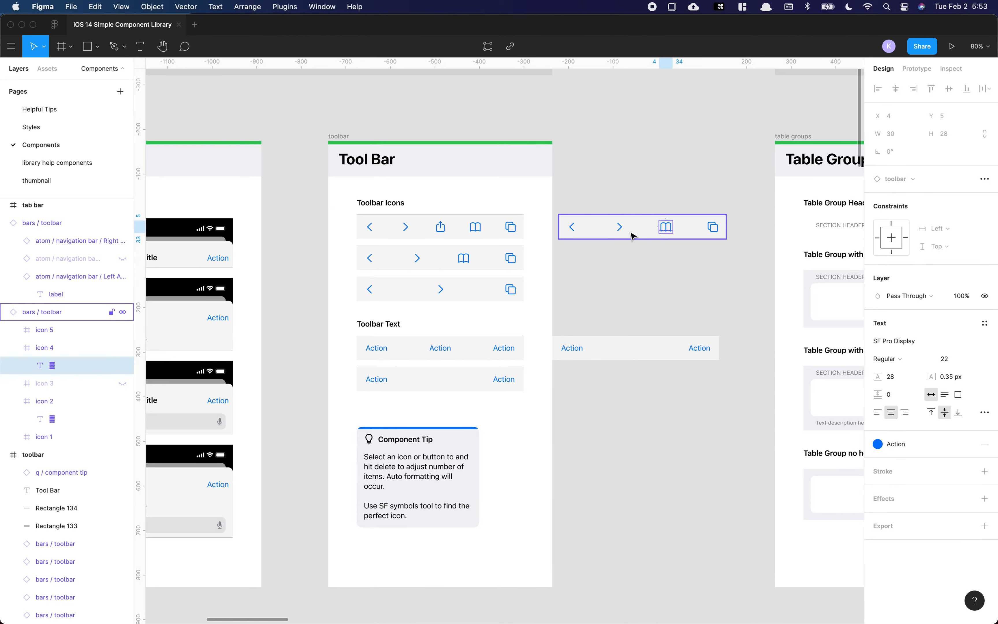
click(622, 235)
key(Delete)
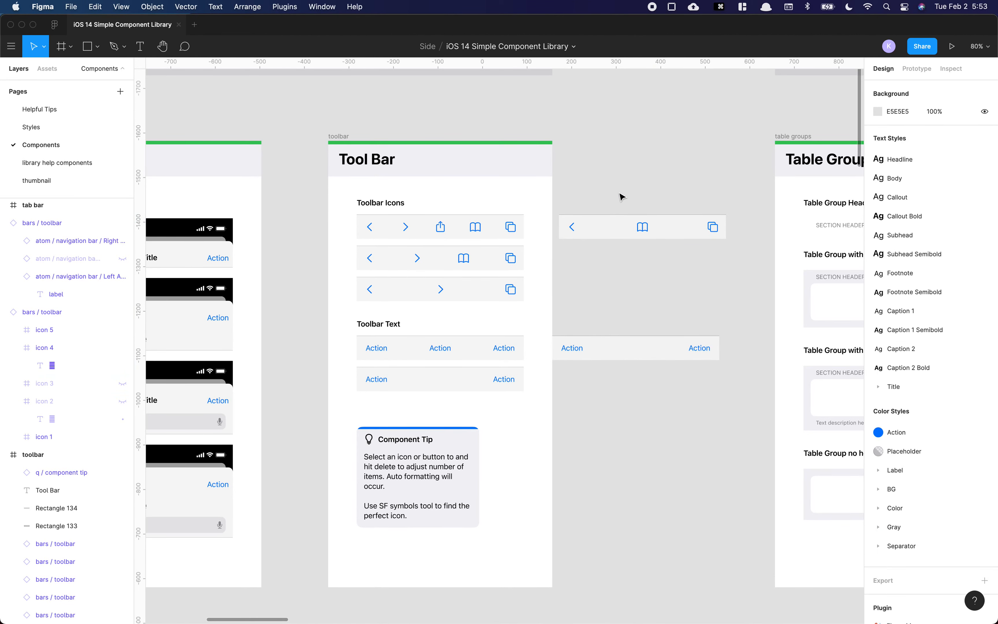
Step: Delete both duplicated toolbars
click(638, 233)
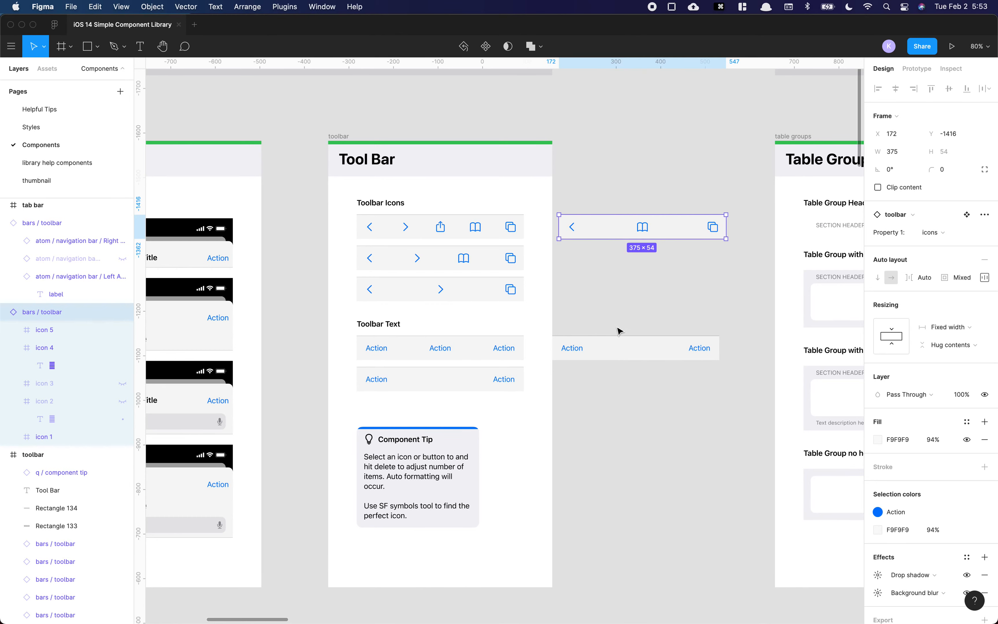
key(Delete)
click(605, 356)
key(Delete)
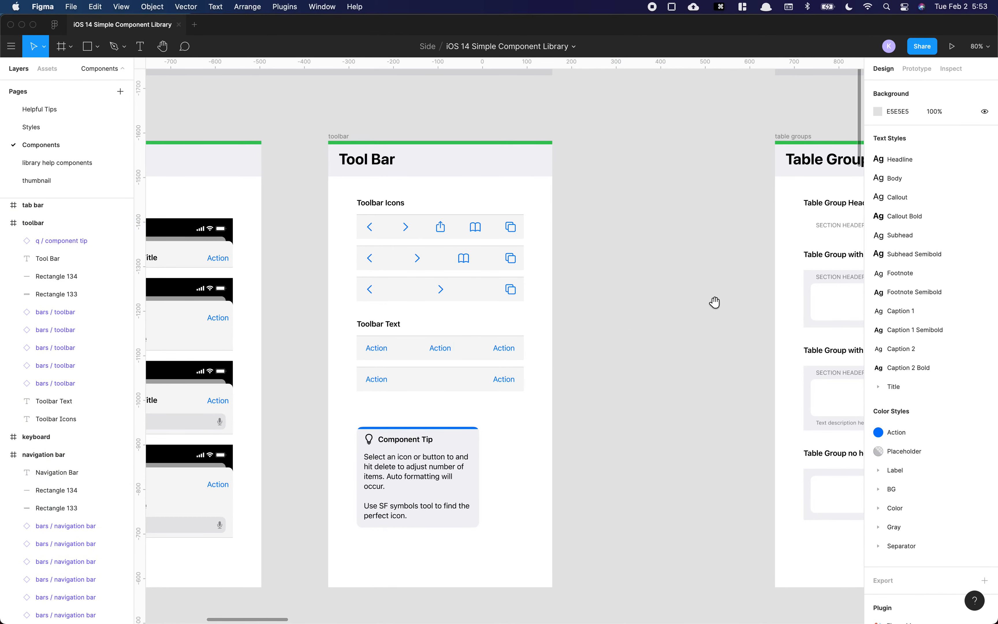
Step: Duplicate the table group with header below the Table Groups frame
drag(715, 303, 368, 300)
drag(625, 269, 441, 281)
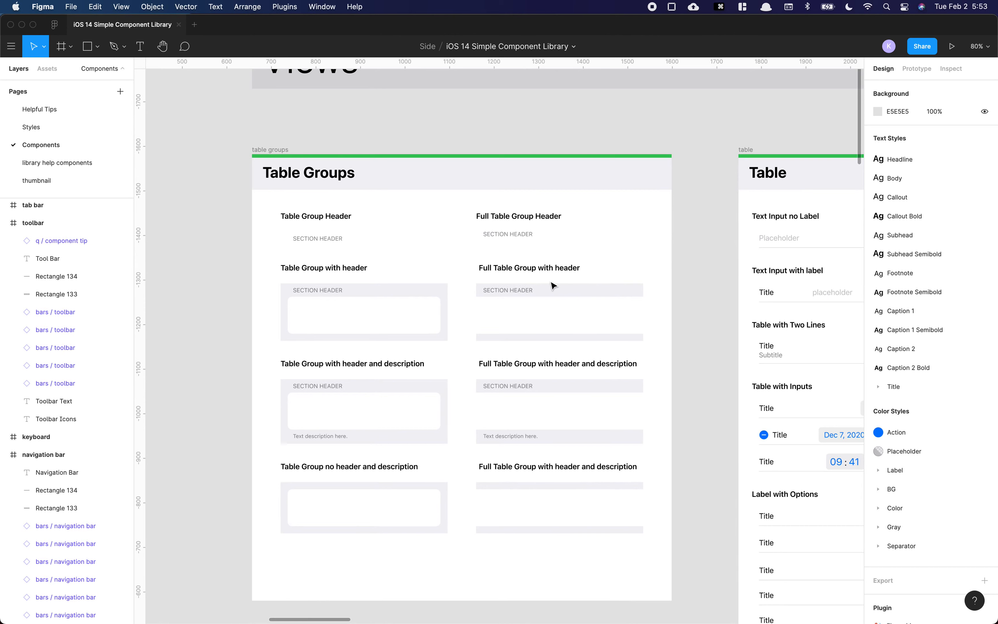
scroll(363, 289, down, 5)
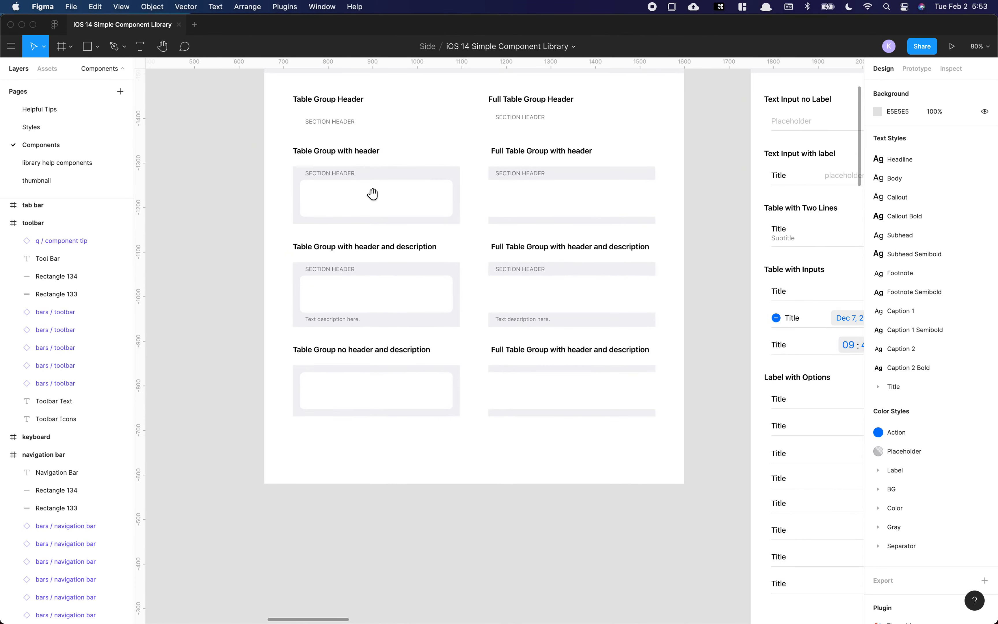
scroll(390, 279, up, 3)
scroll(413, 179, down, 4)
alt+drag(416, 165, 403, 525)
scroll(416, 373, down, 5)
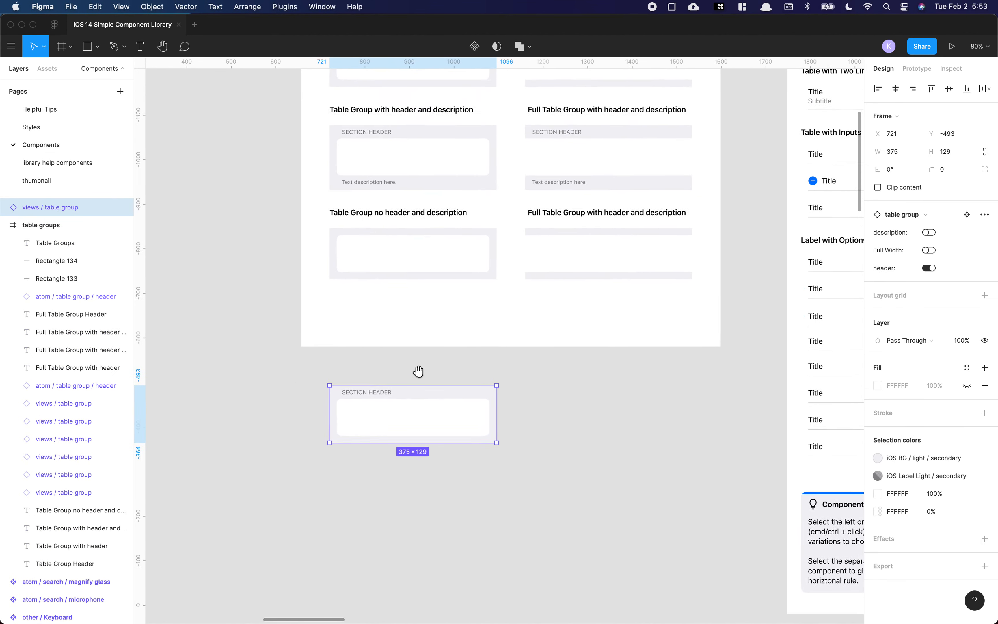
Step: Try the copied table group's header, description and Full Width toggles, then delete the copy
click(930, 268)
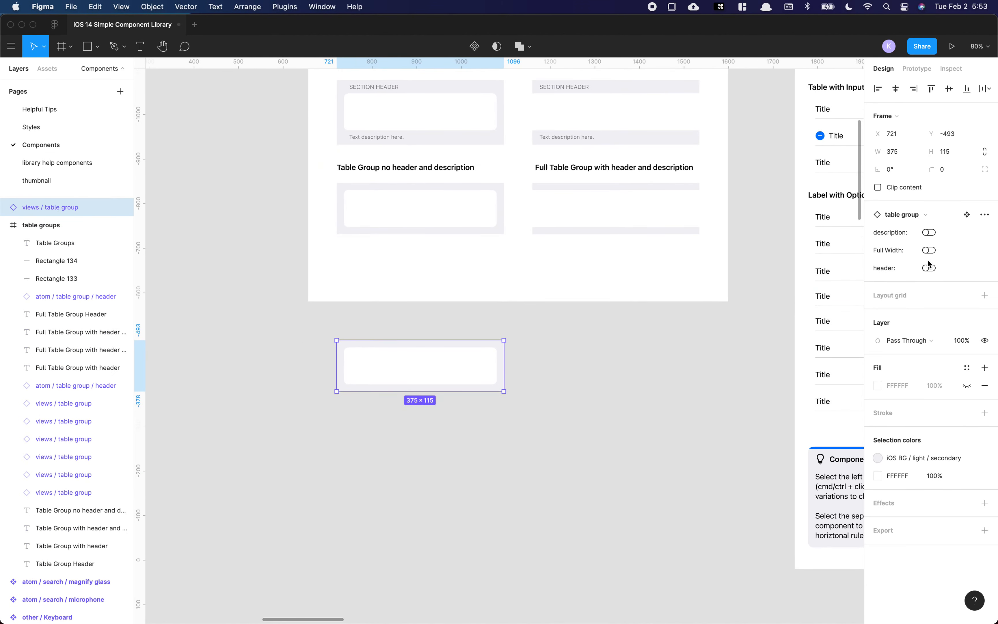
click(931, 234)
click(930, 269)
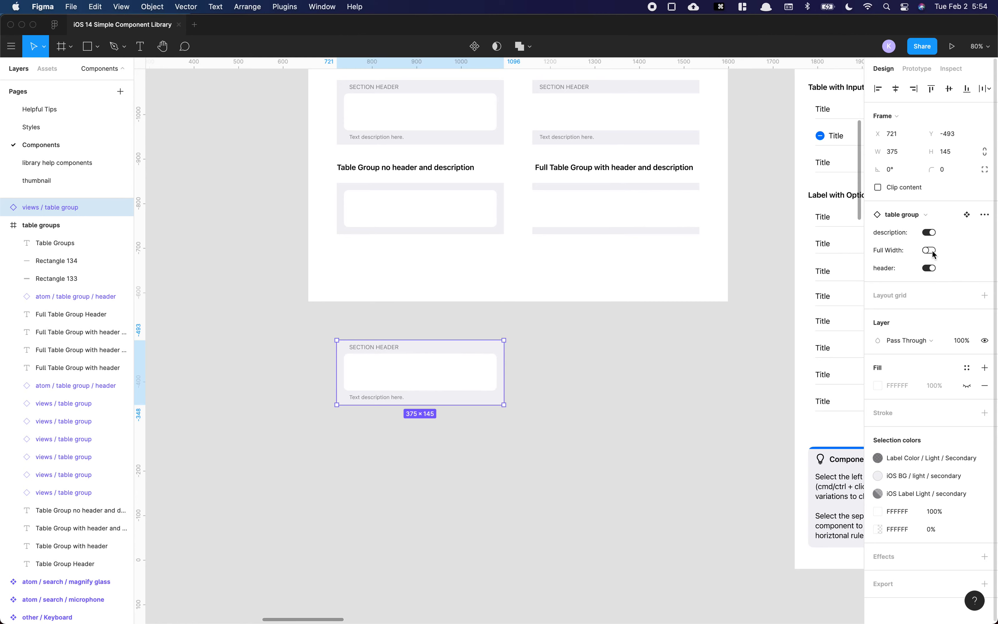
click(931, 251)
click(930, 250)
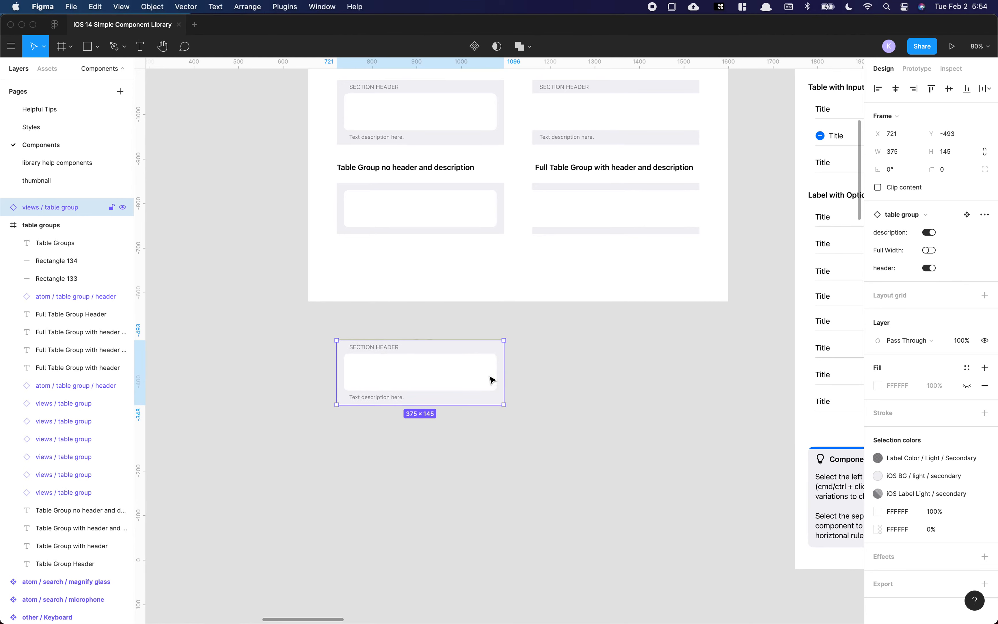
key(Delete)
scroll(528, 351, up, 5)
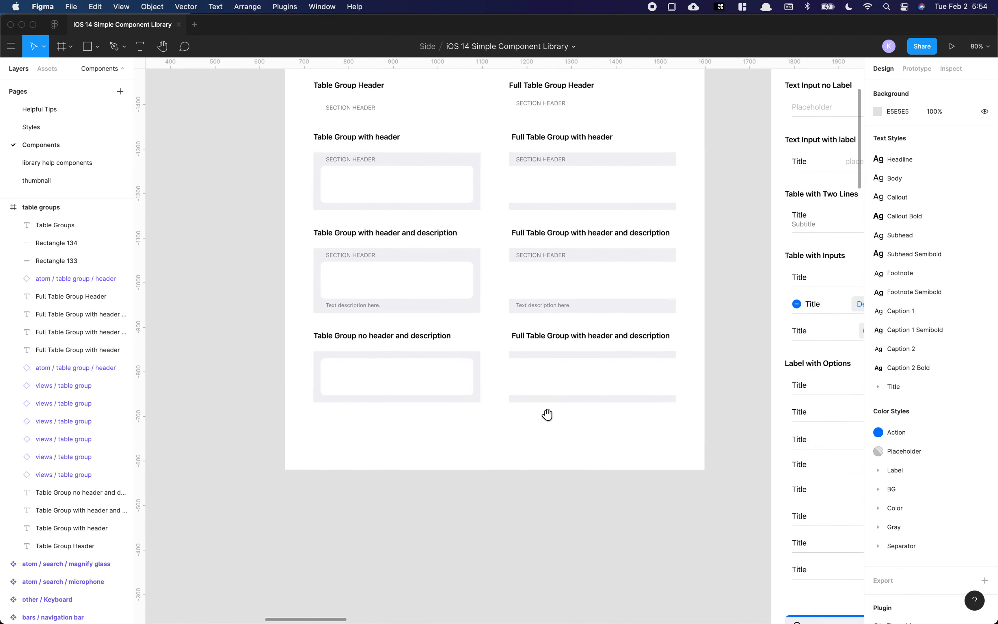
Step: Browse the Table and Table Buttons frames and inspect the table row instances' properties
scroll(547, 414, right, 10)
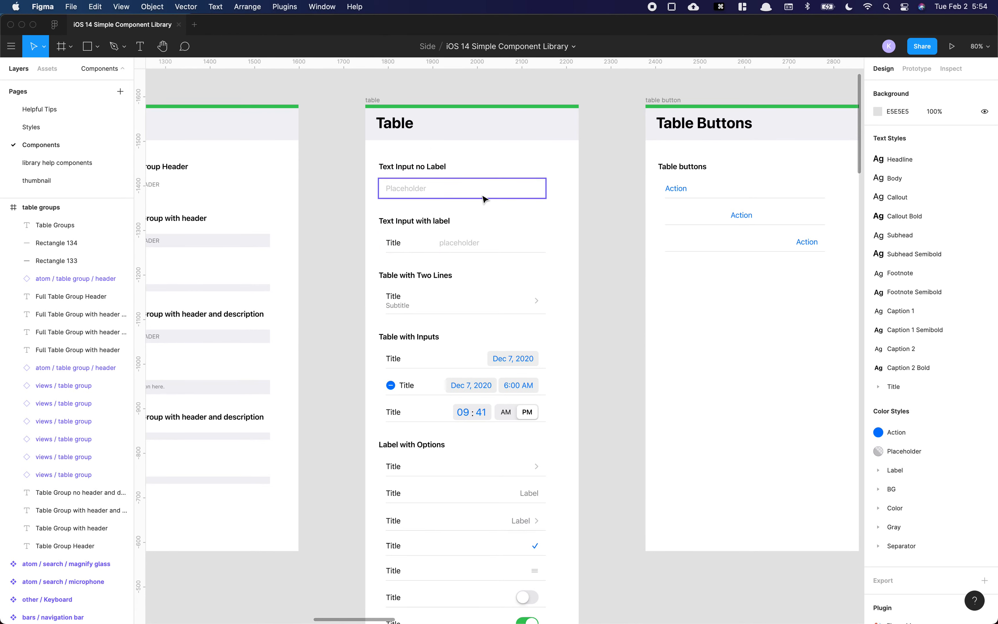
scroll(459, 243, down, 1)
scroll(459, 247, down, 1)
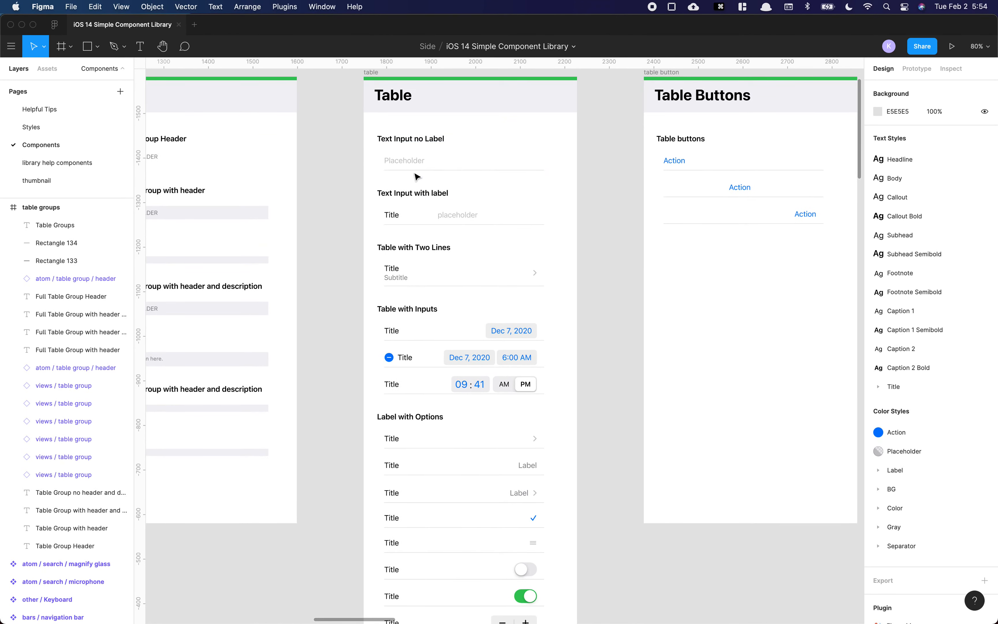
scroll(421, 182, down, 2)
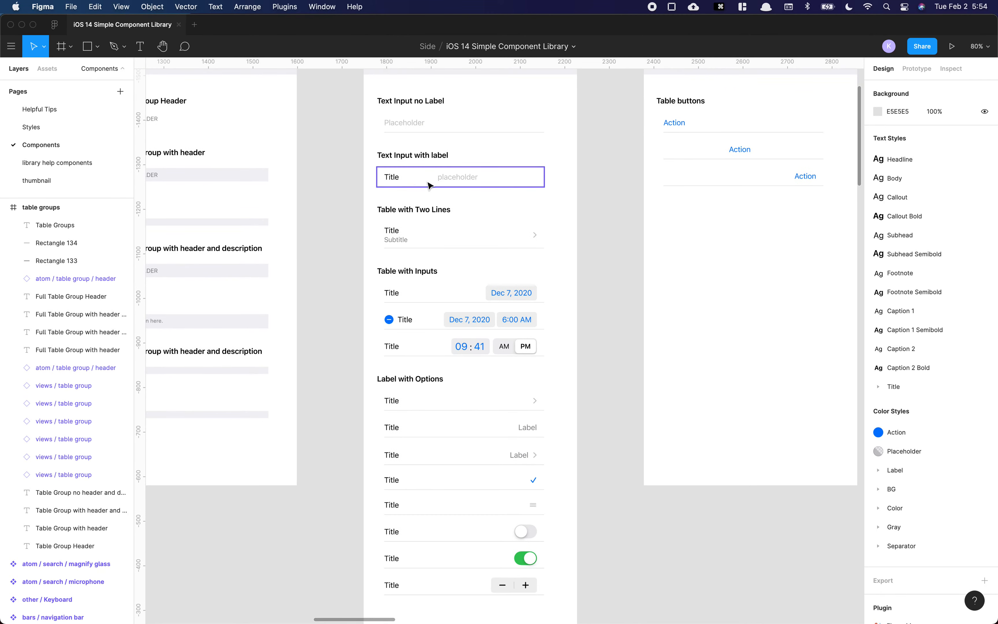
scroll(430, 202, down, 3)
scroll(403, 186, left, 1)
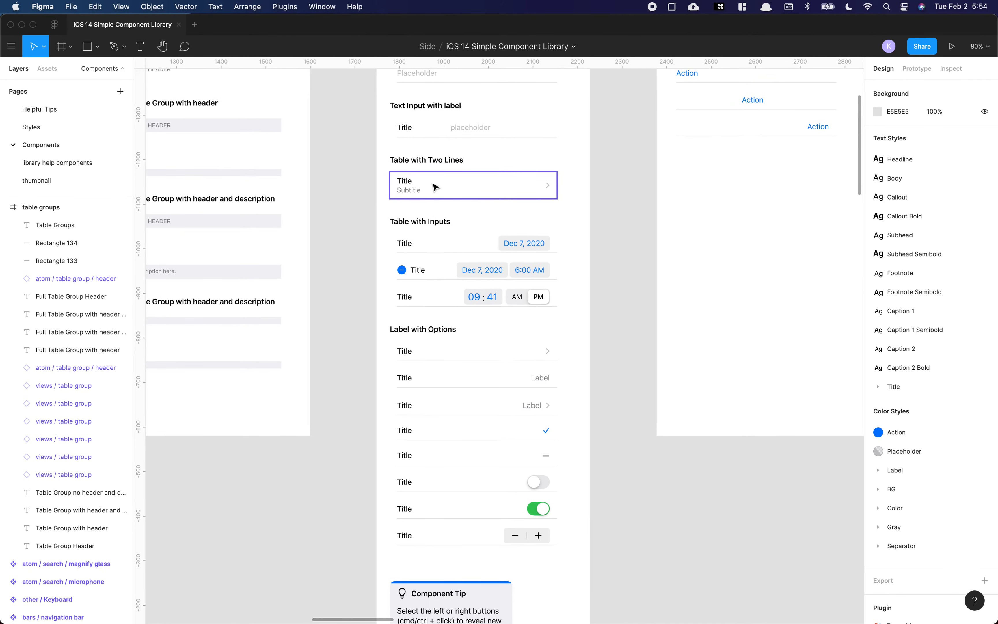
scroll(436, 194, up, 2)
scroll(437, 195, up, 1)
click(445, 233)
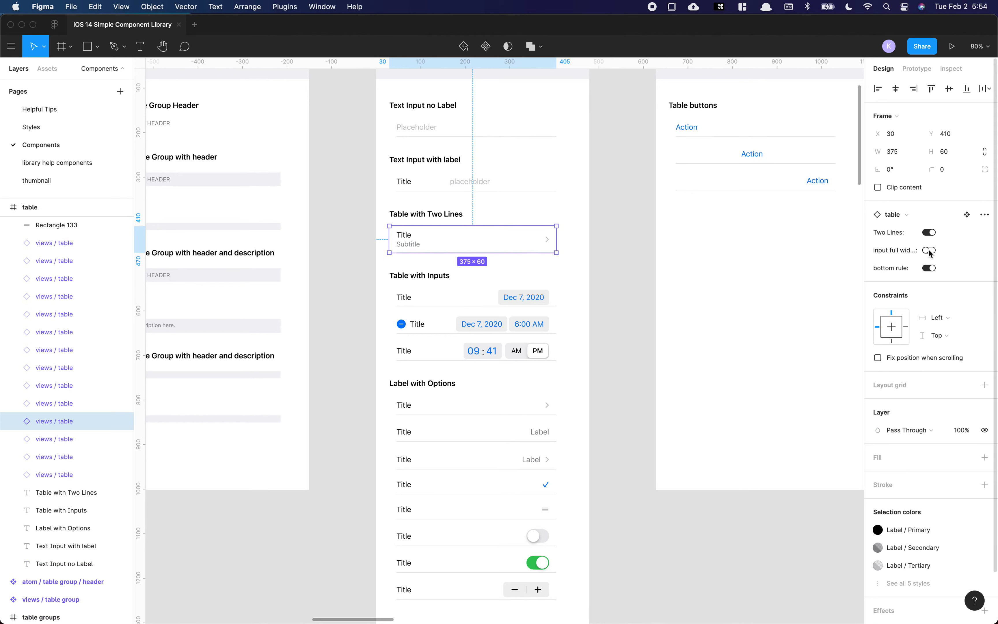
click(475, 133)
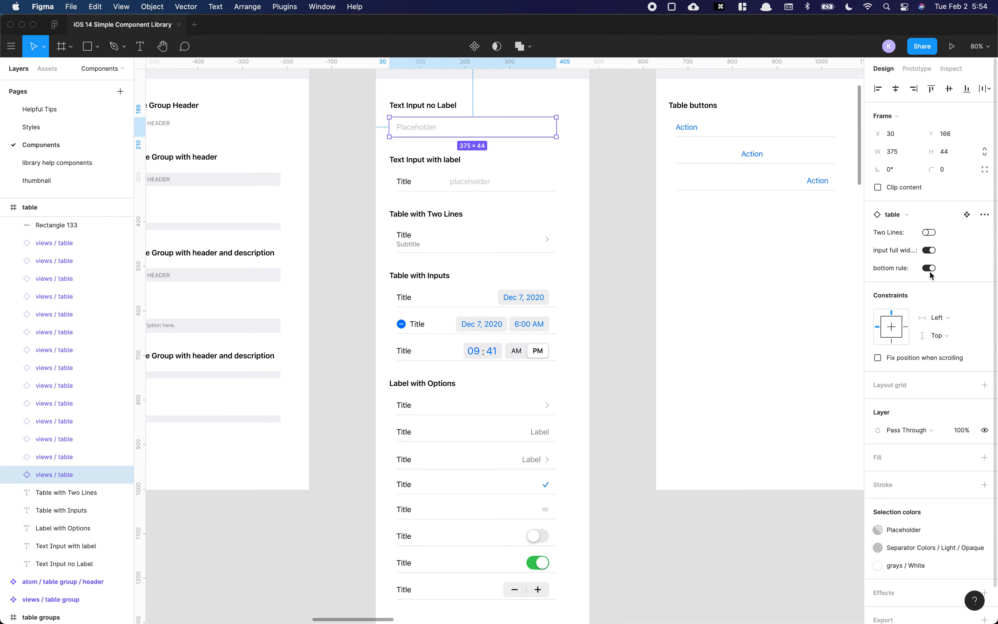
Step: Turn off the bottom rule of the text input with label row and undo the change
click(493, 187)
click(932, 270)
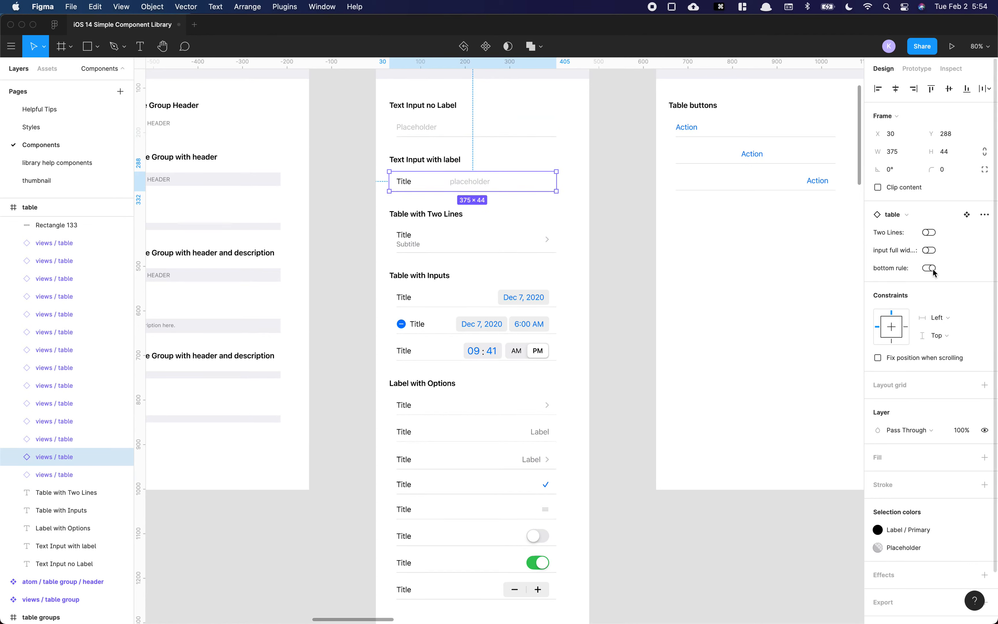
click(601, 196)
key(cmd+z)
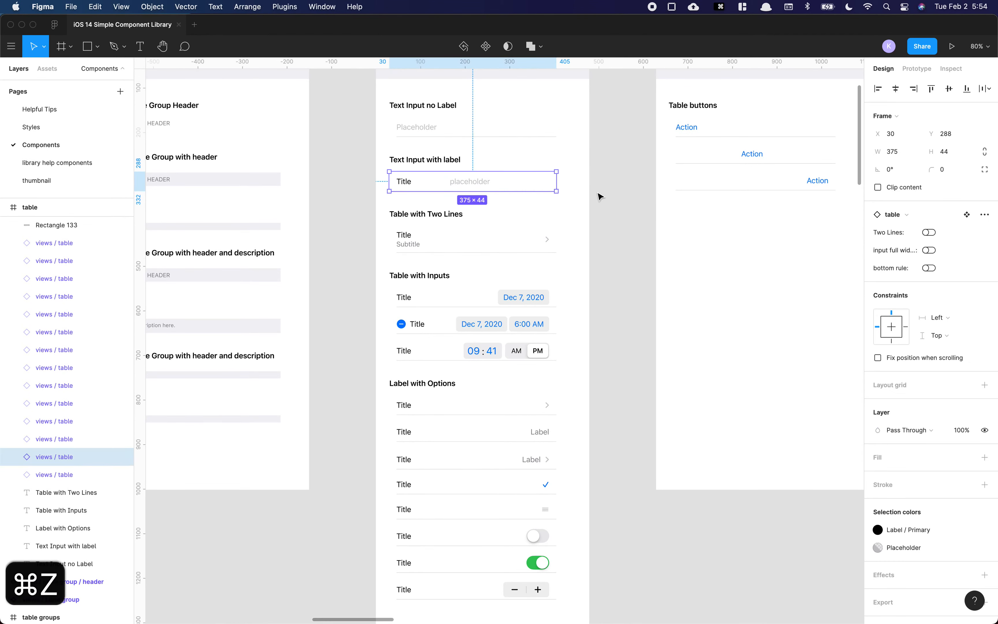
click(604, 202)
key(cmd+z)
key(cmd+z)
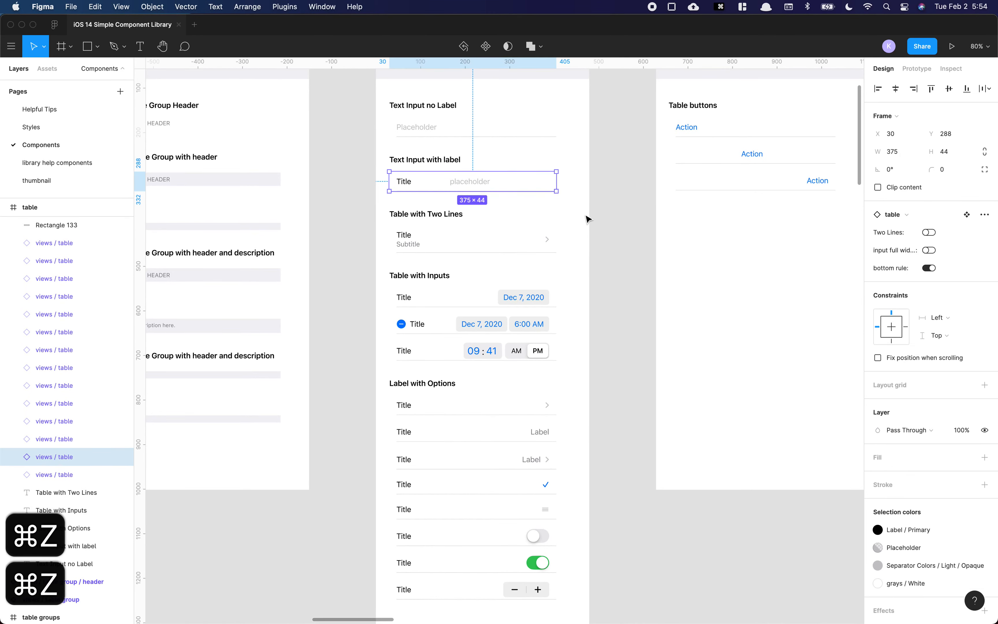
click(586, 248)
Step: Open the Options and Input choices of the date row's right side without changing them
scroll(577, 240, down, 4)
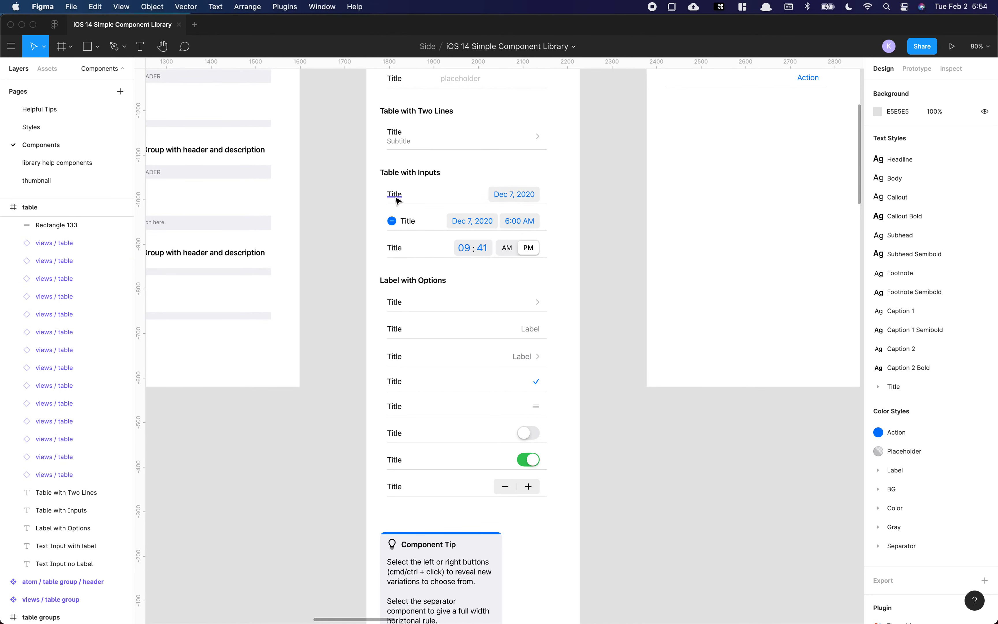
double_click(409, 199)
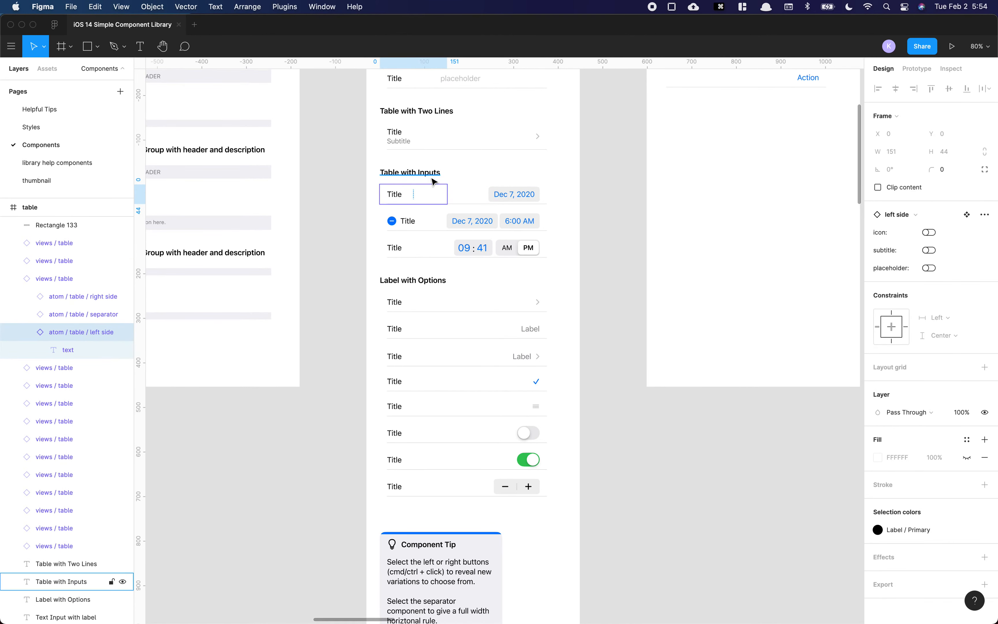
click(461, 178)
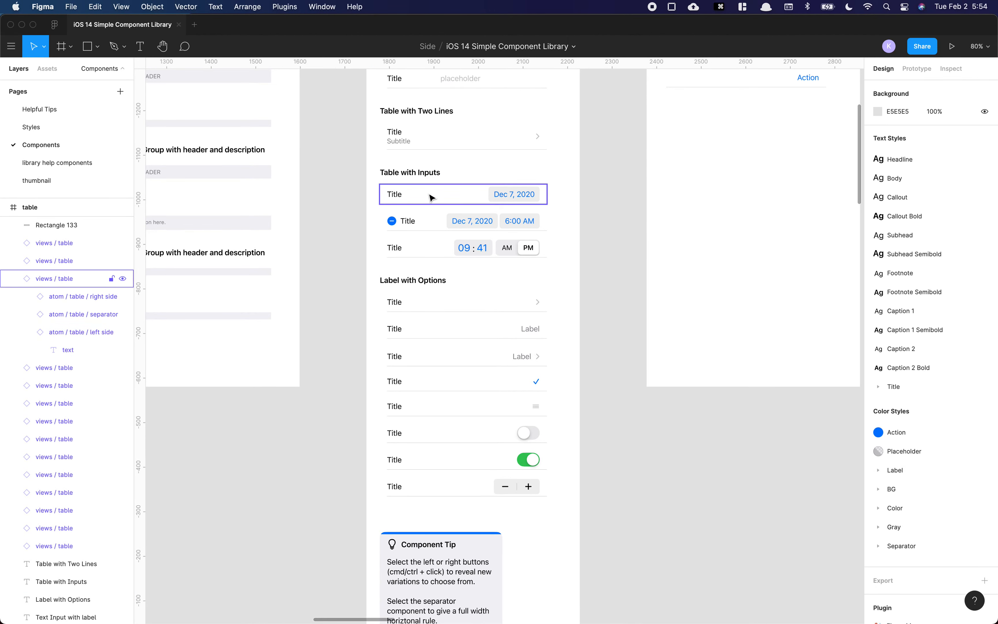
super+click(496, 196)
click(440, 196)
click(485, 196)
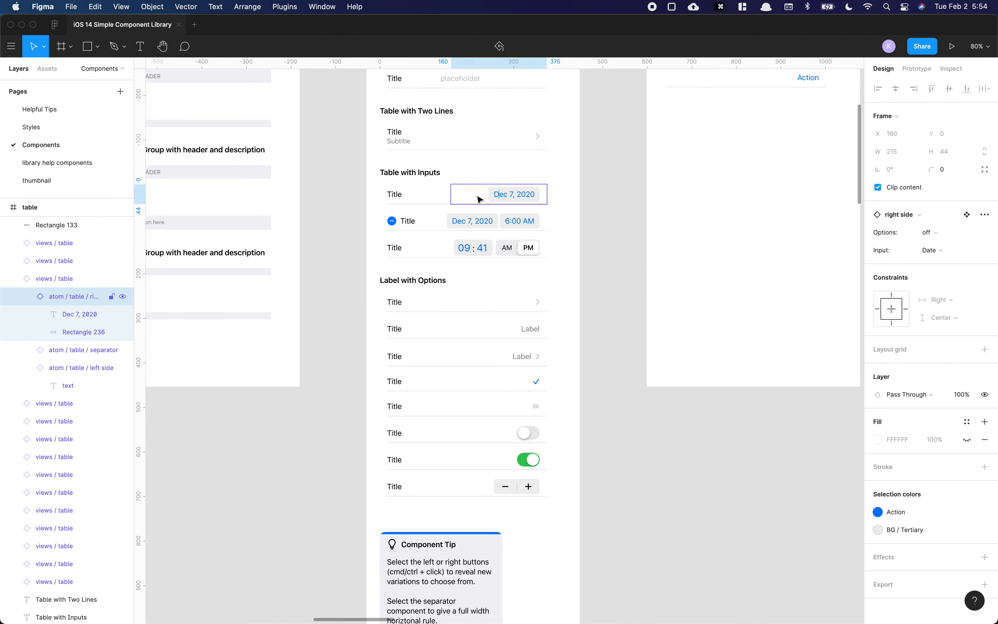
click(940, 235)
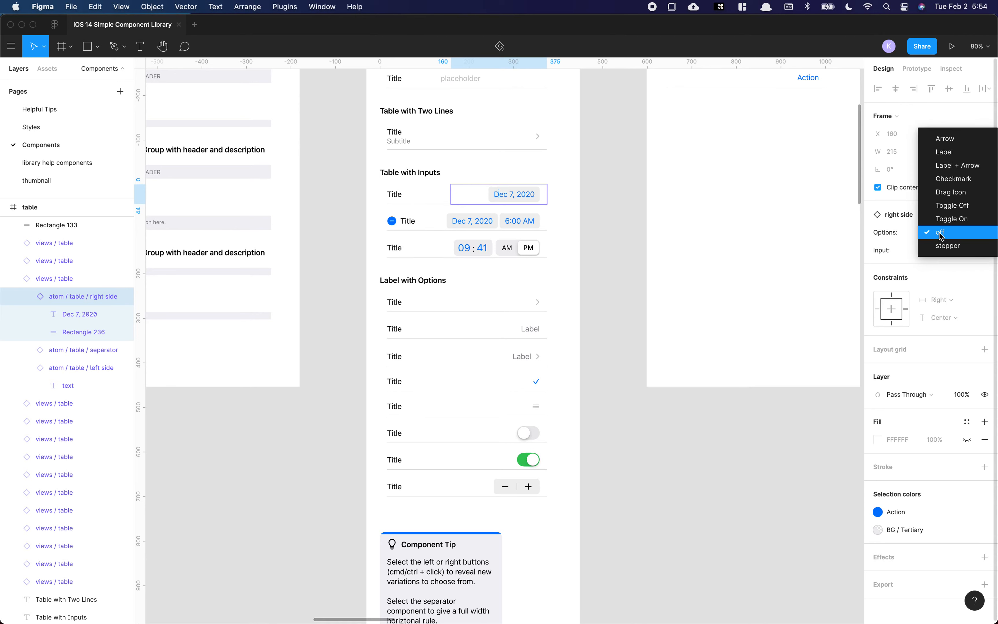
click(943, 234)
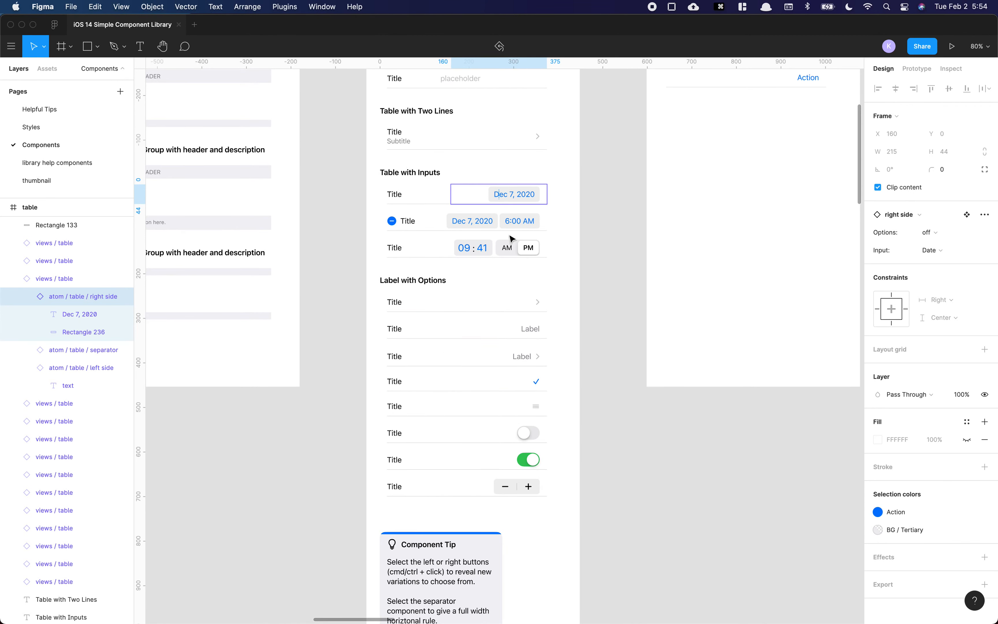
click(931, 251)
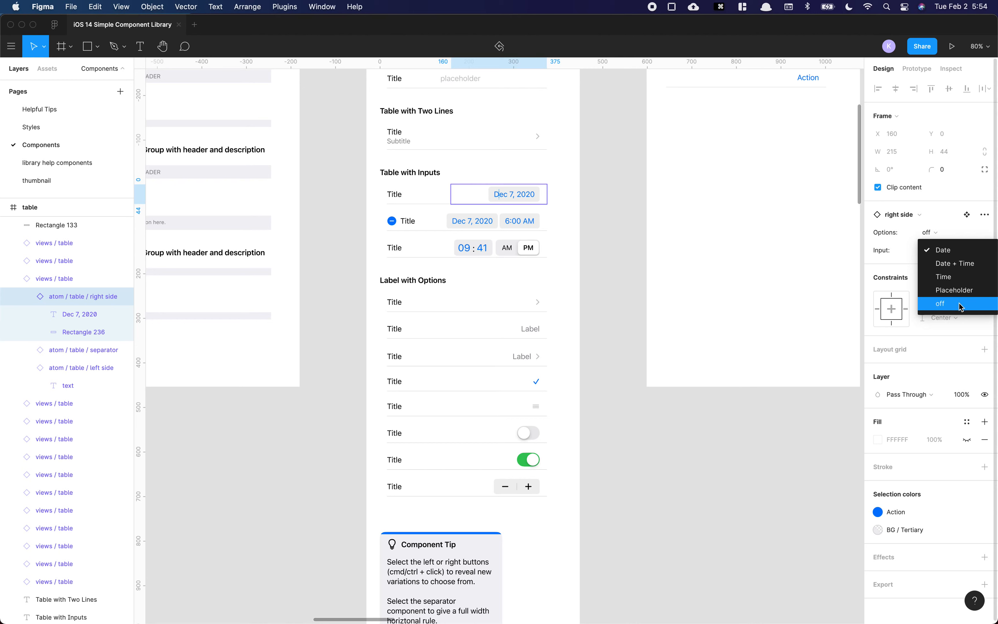
click(949, 245)
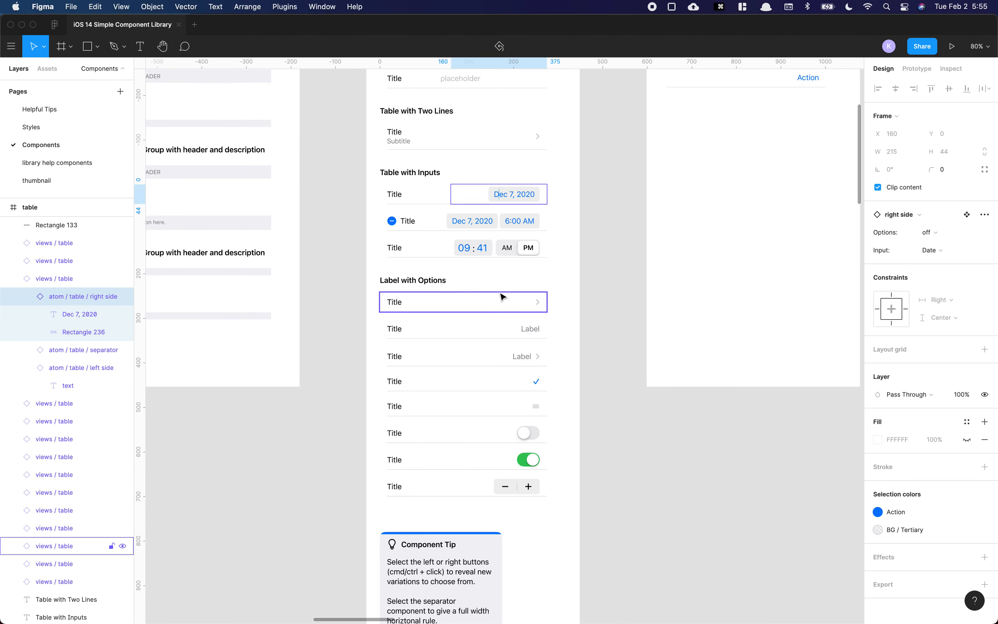
Step: Toggle the date row's left side icon on and off, and turn on its subtitle
click(429, 201)
click(930, 237)
click(930, 240)
click(930, 250)
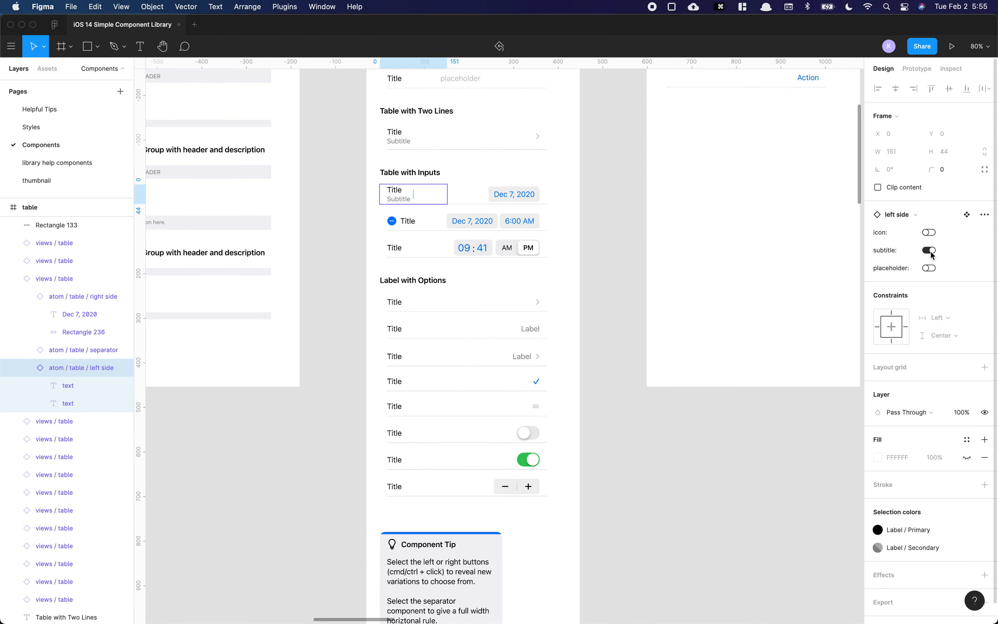
Step: Turn off the date row's left side subtitle and inspect the properties of the two-line row and the date row
click(930, 250)
click(384, 142)
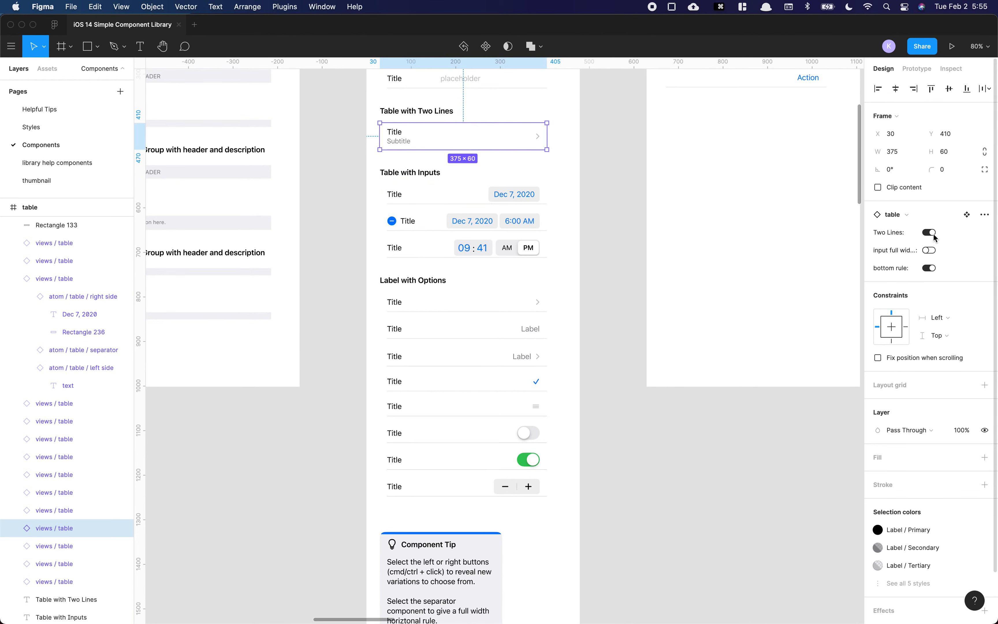
scroll(454, 189, right, 1)
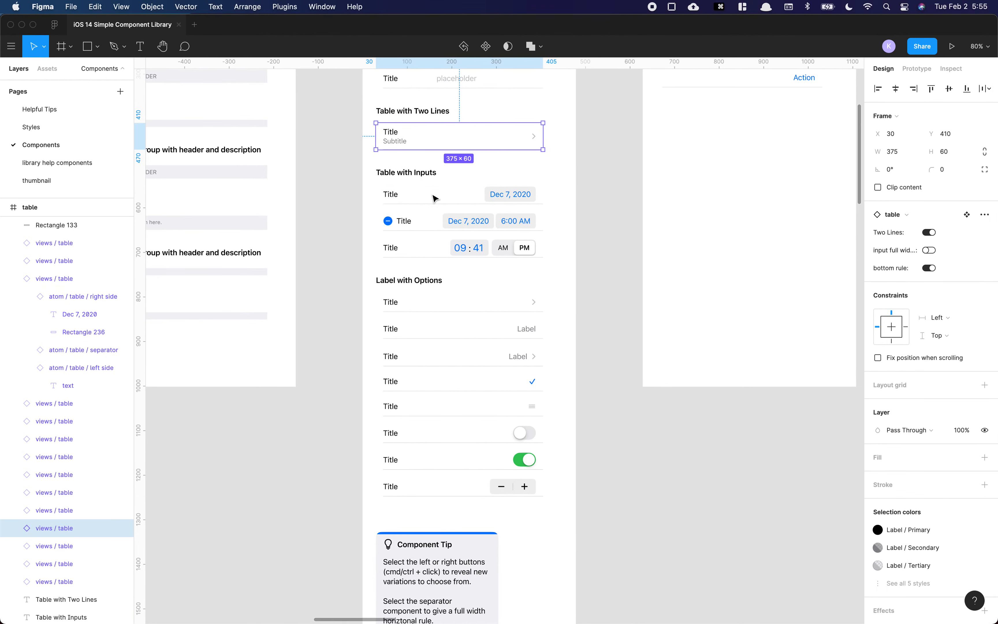
click(490, 199)
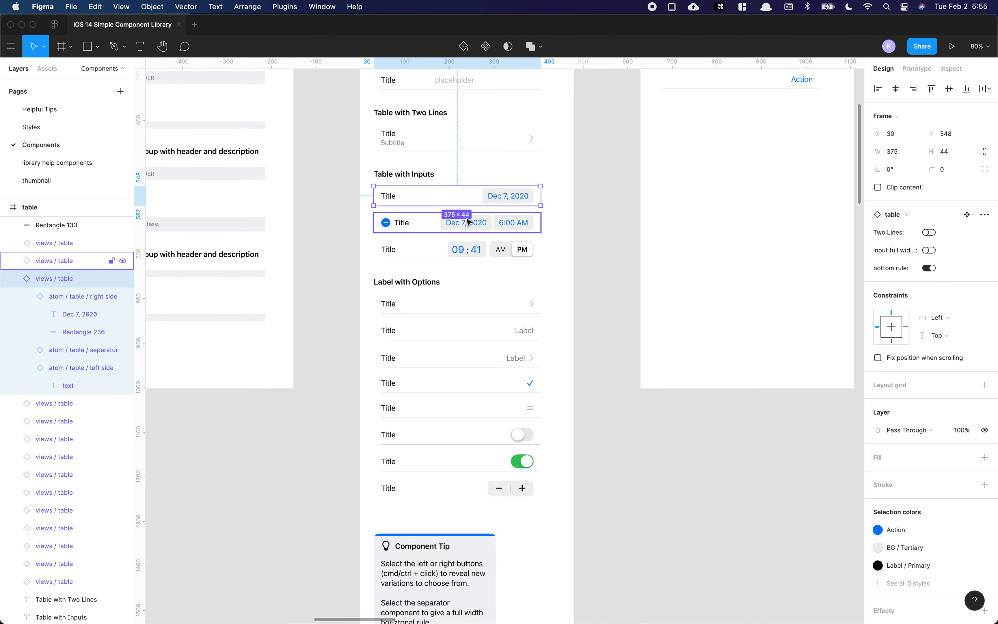
double_click(402, 198)
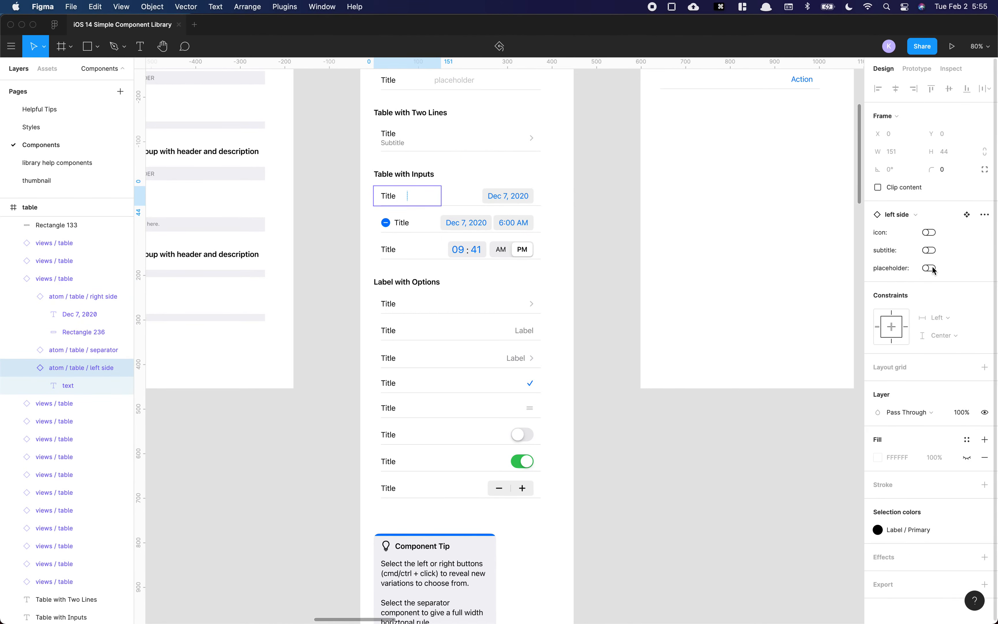
scroll(433, 150, up, 5)
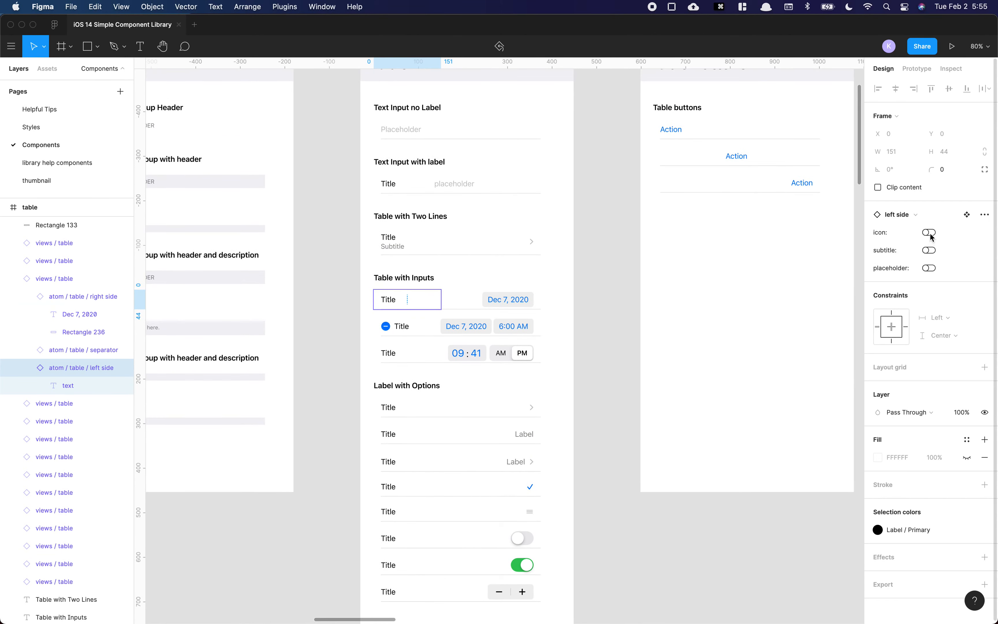
scroll(482, 289, down, 2)
click(557, 277)
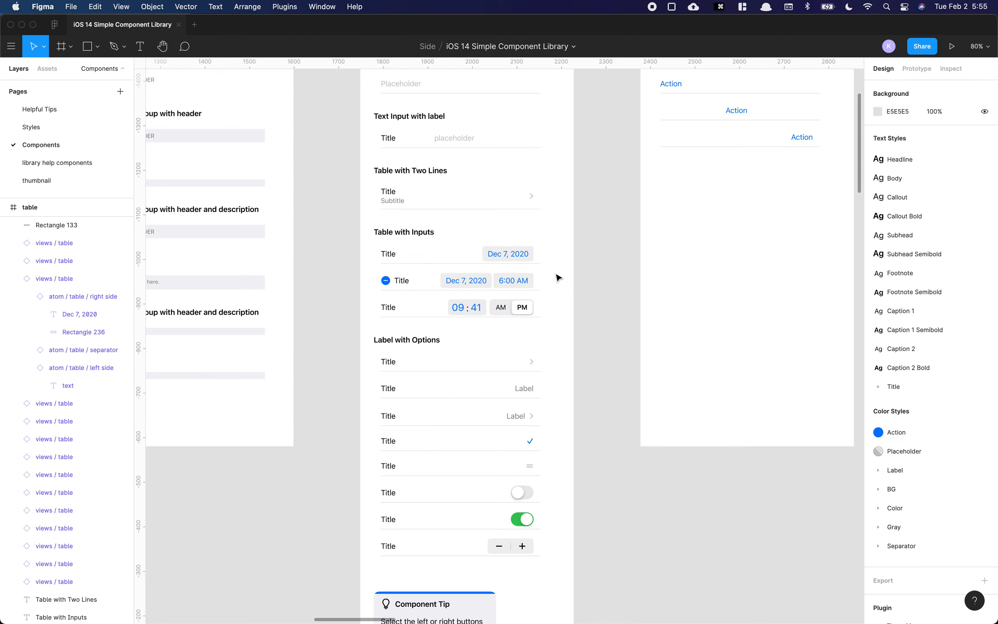
Step: Inspect the right side properties of the date-and-time row and the arrow row, opening its Input and Options choices without changing them
super+click(407, 281)
click(447, 285)
scroll(450, 283, down, 4)
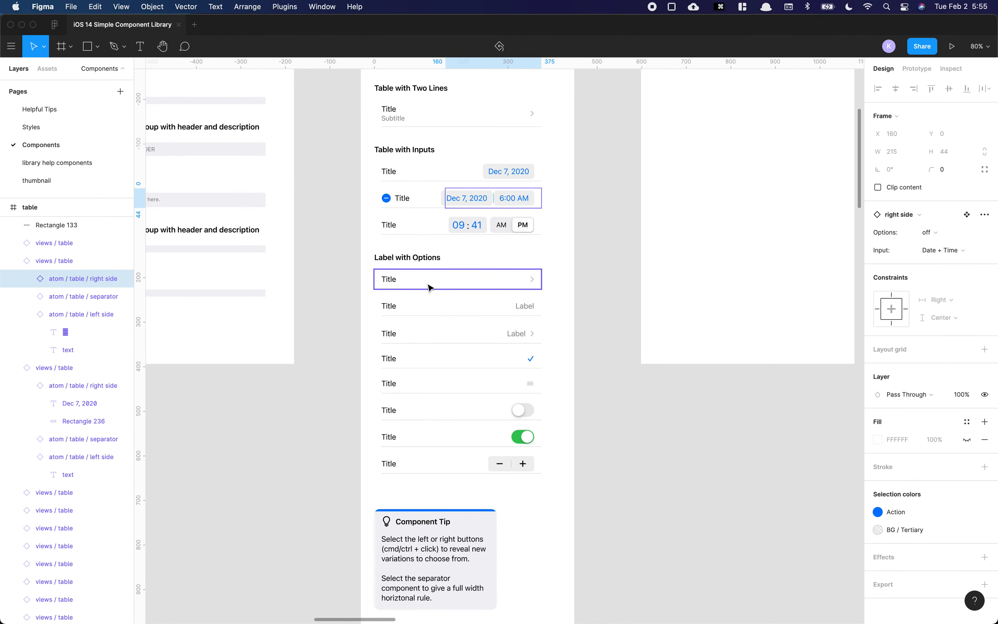
super+click(400, 287)
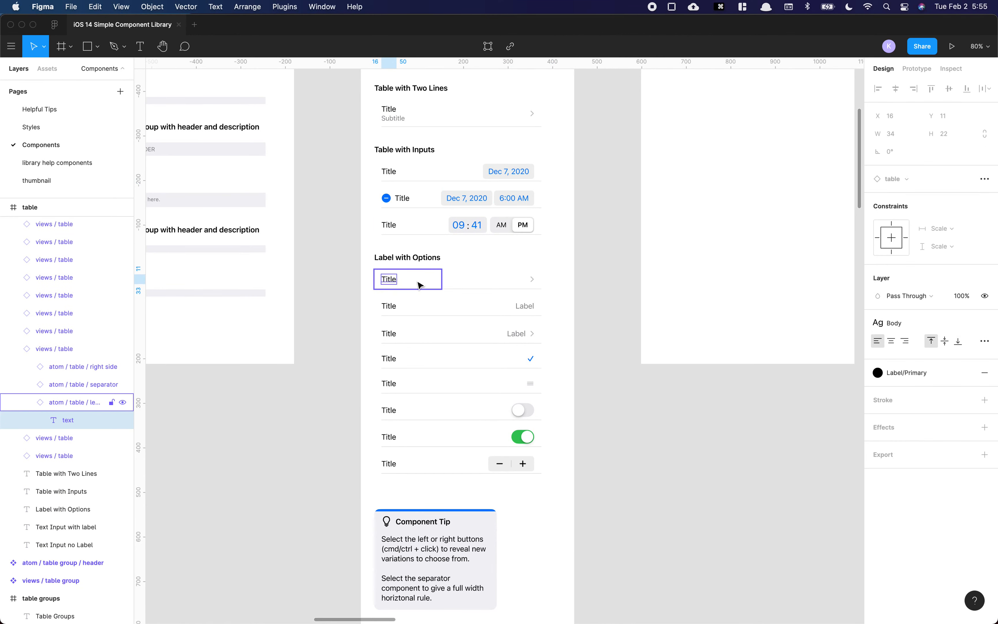
click(502, 284)
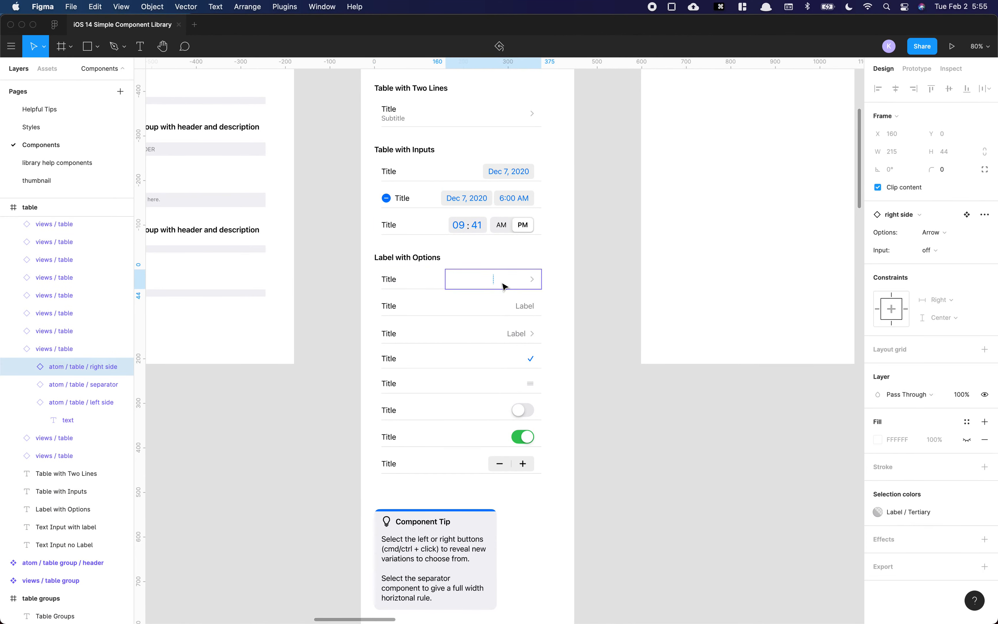
click(945, 251)
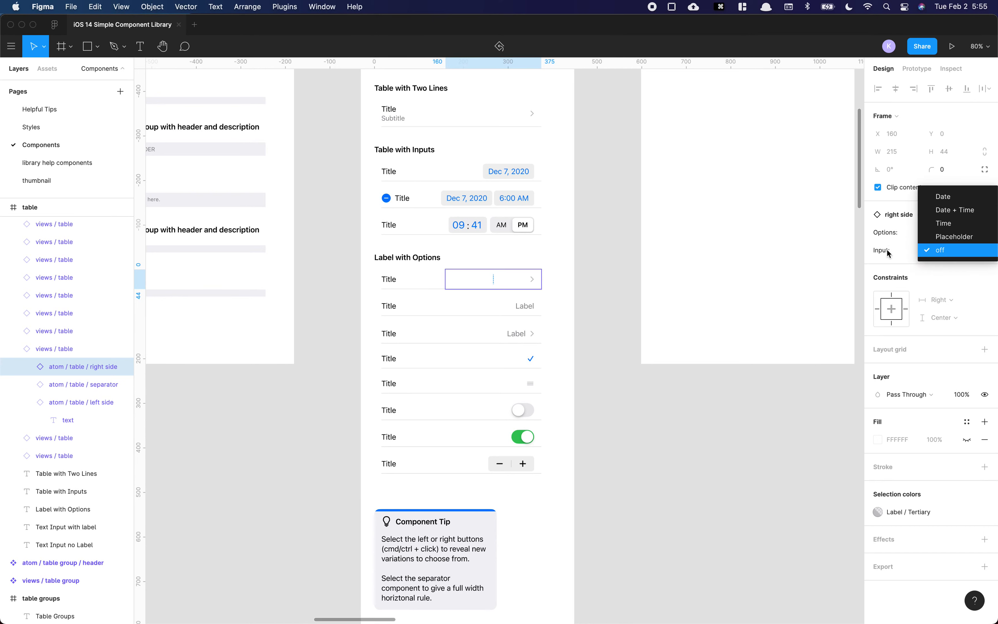
click(889, 253)
click(949, 238)
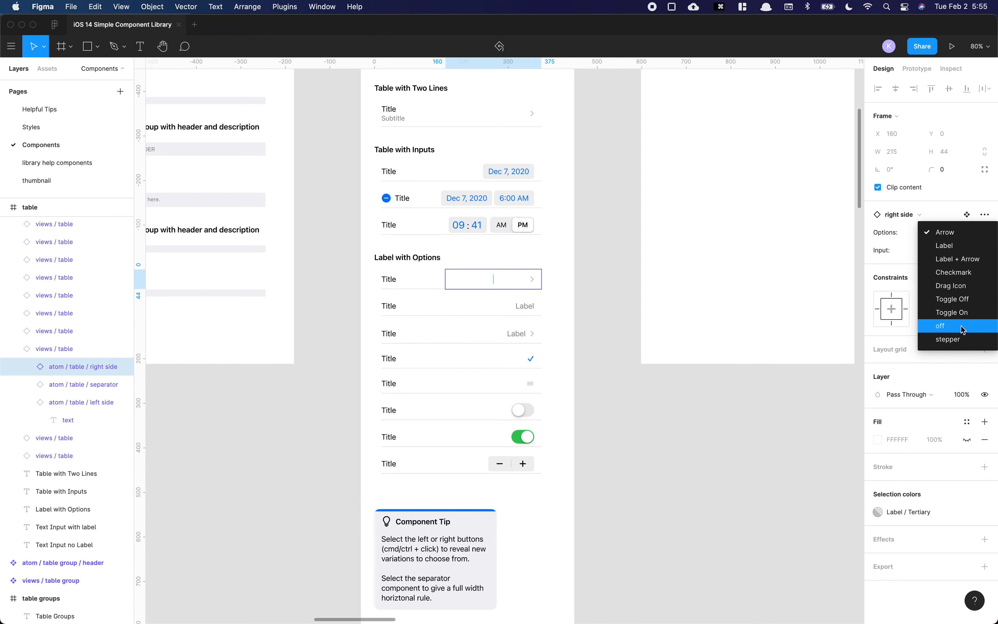
click(738, 364)
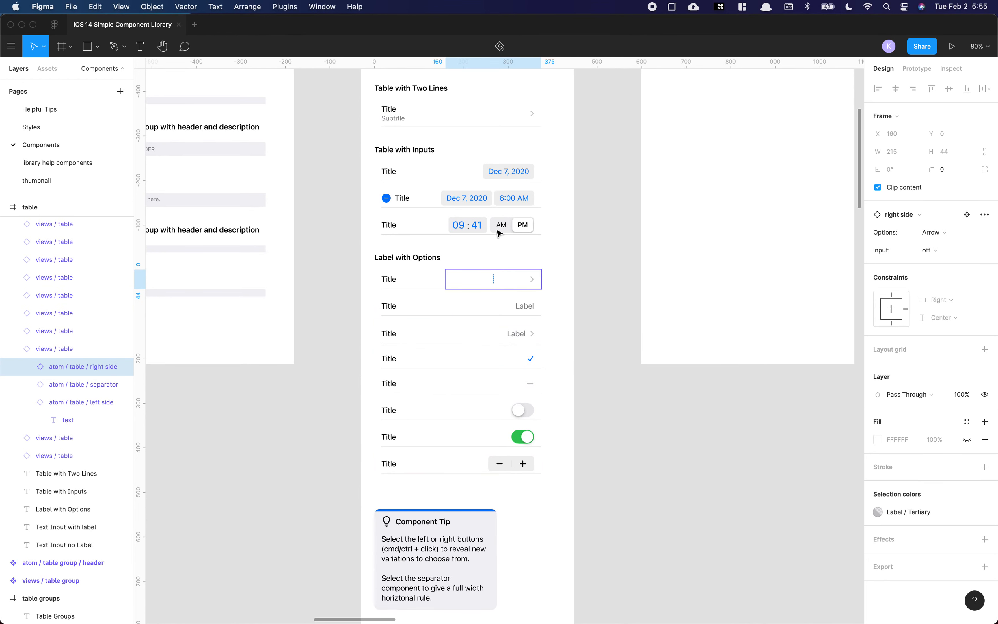
Step: Reselect the time row, the date-and-time right side and the arrow row's right side to compare their properties
click(485, 225)
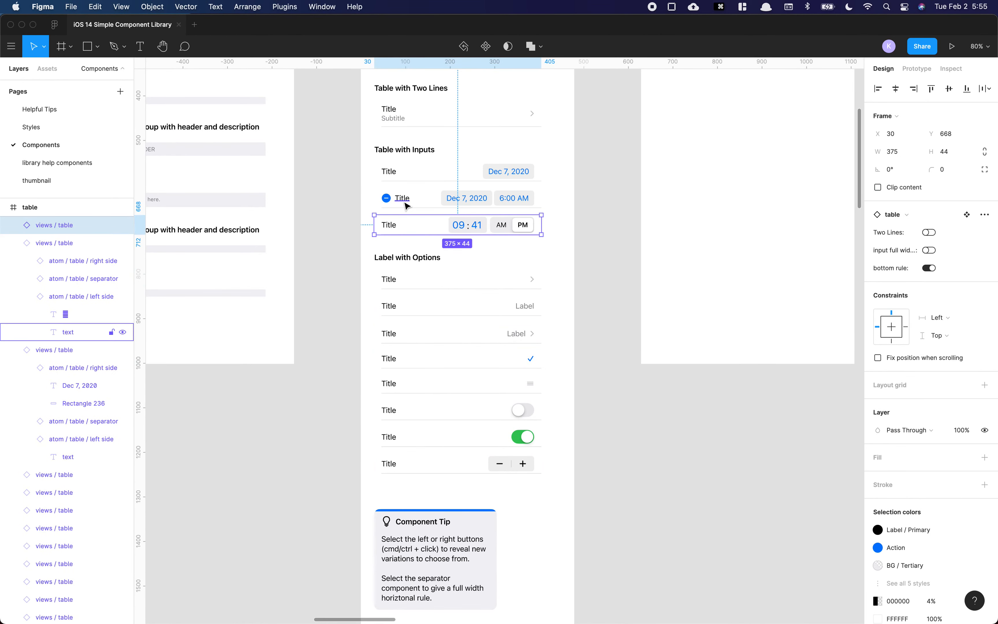
super+click(462, 199)
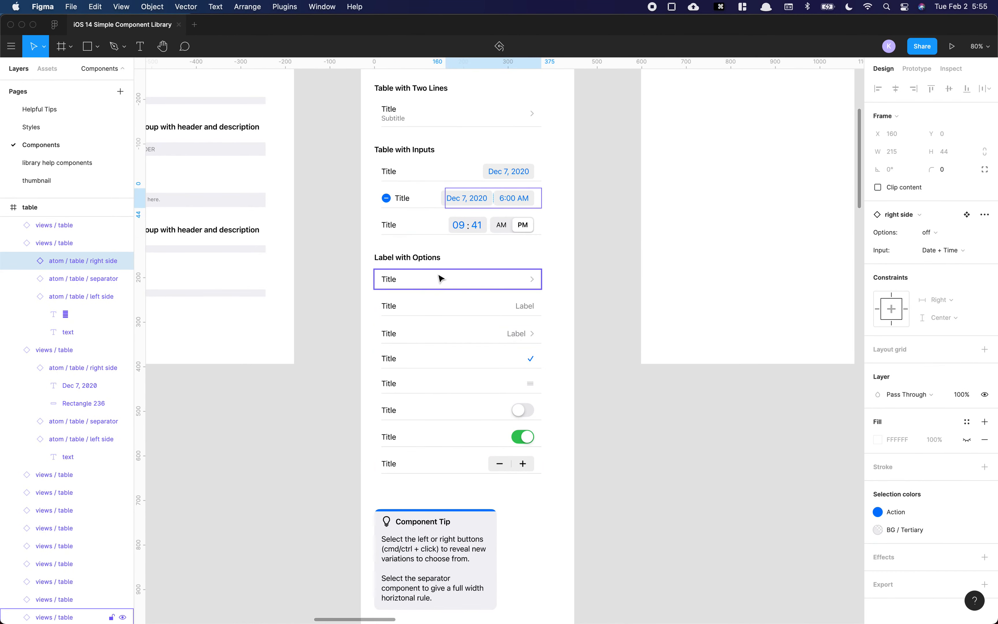
click(555, 285)
super+click(393, 282)
super+click(490, 288)
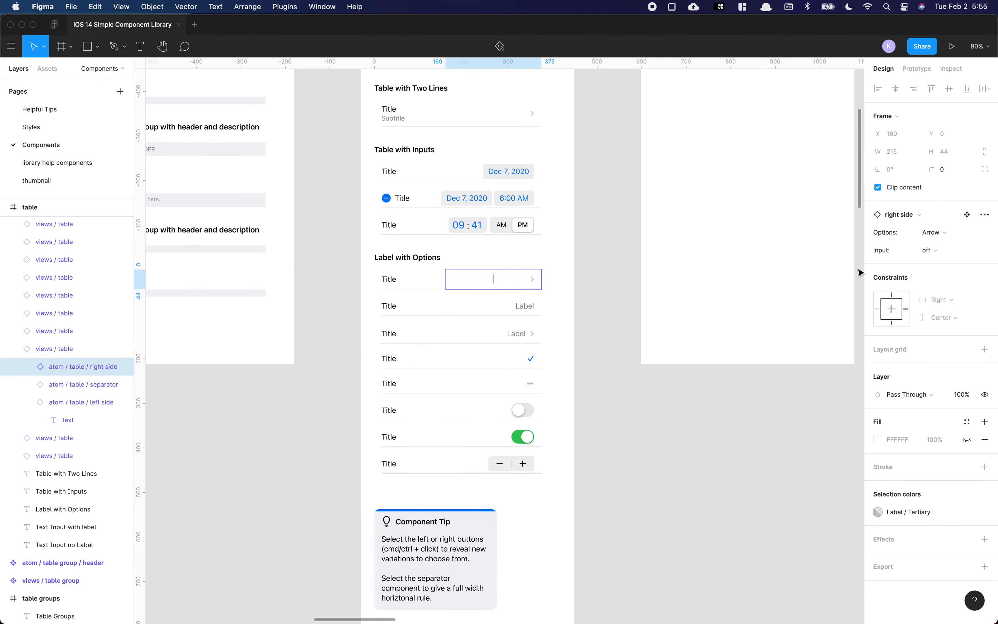
click(602, 362)
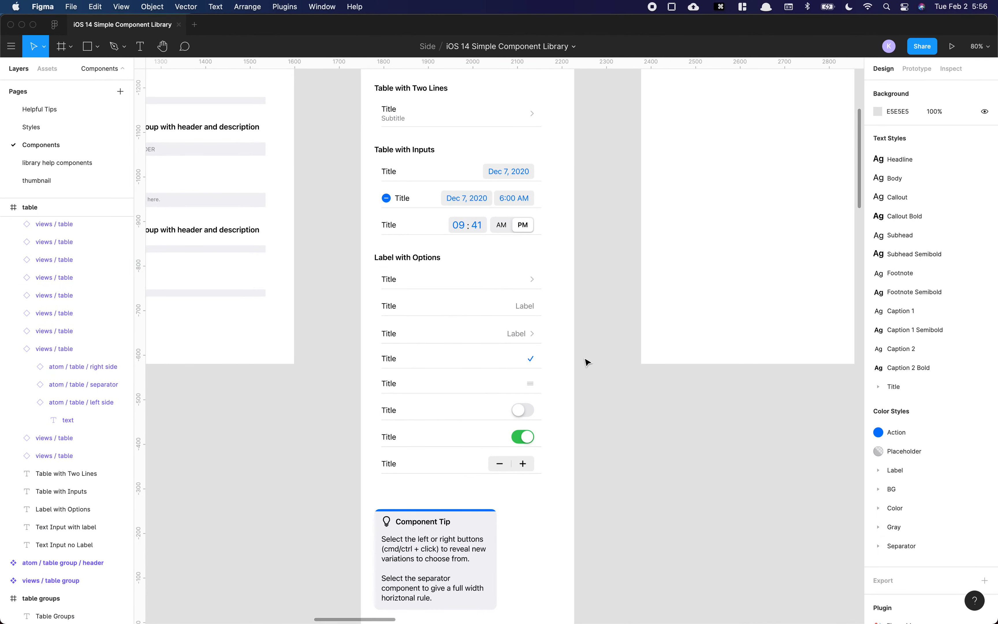
Step: Duplicate the first table button below the rows in the Table Buttons frame
scroll(586, 361, down, 3)
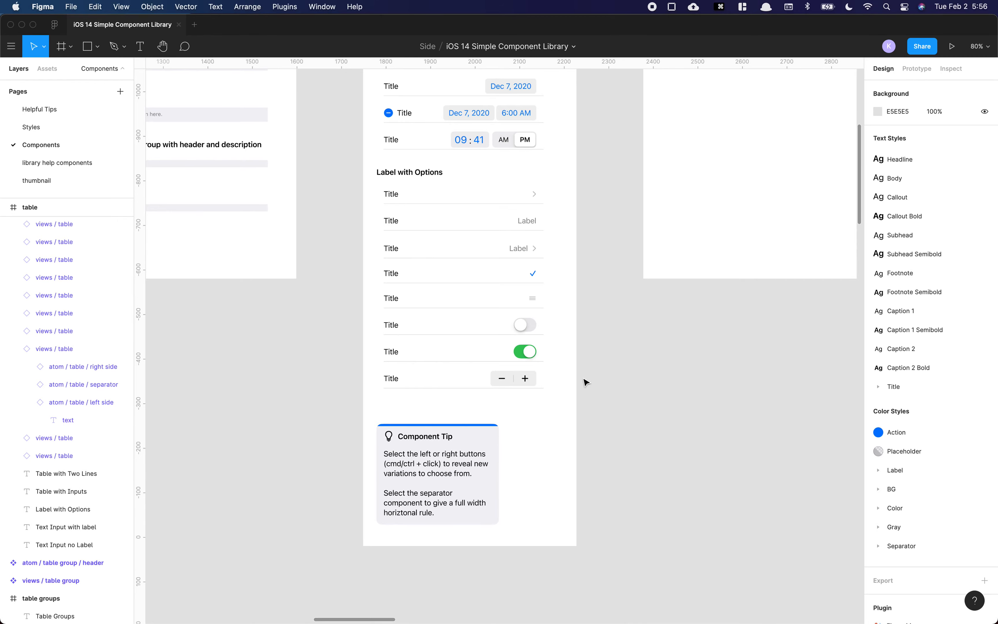
scroll(586, 382, down, 5)
scroll(608, 290, up, 2)
scroll(570, 283, up, 3)
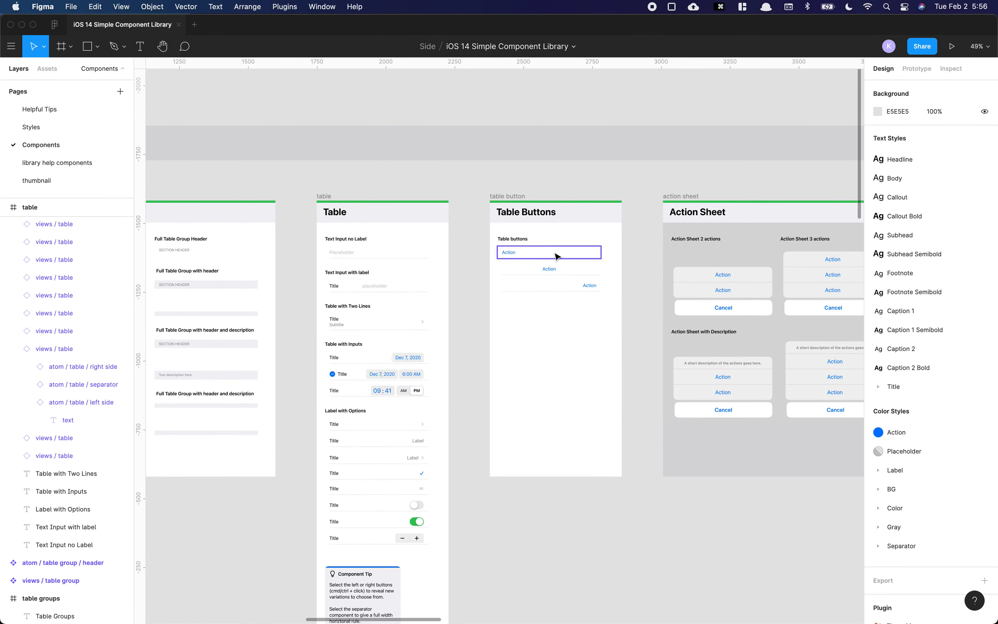
scroll(556, 256, up, 5)
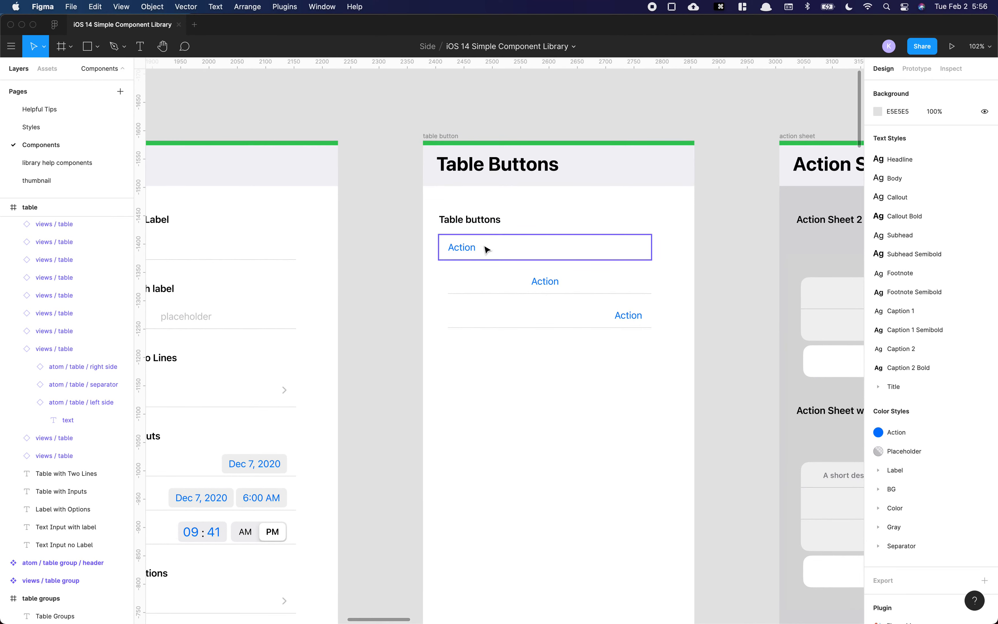
click(472, 250)
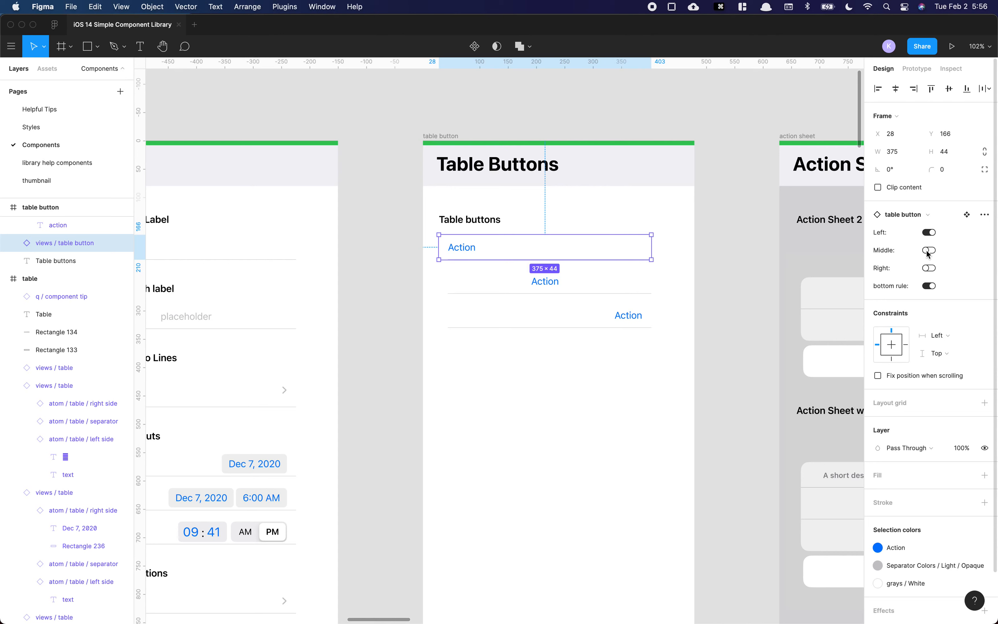
drag(557, 252, 568, 376)
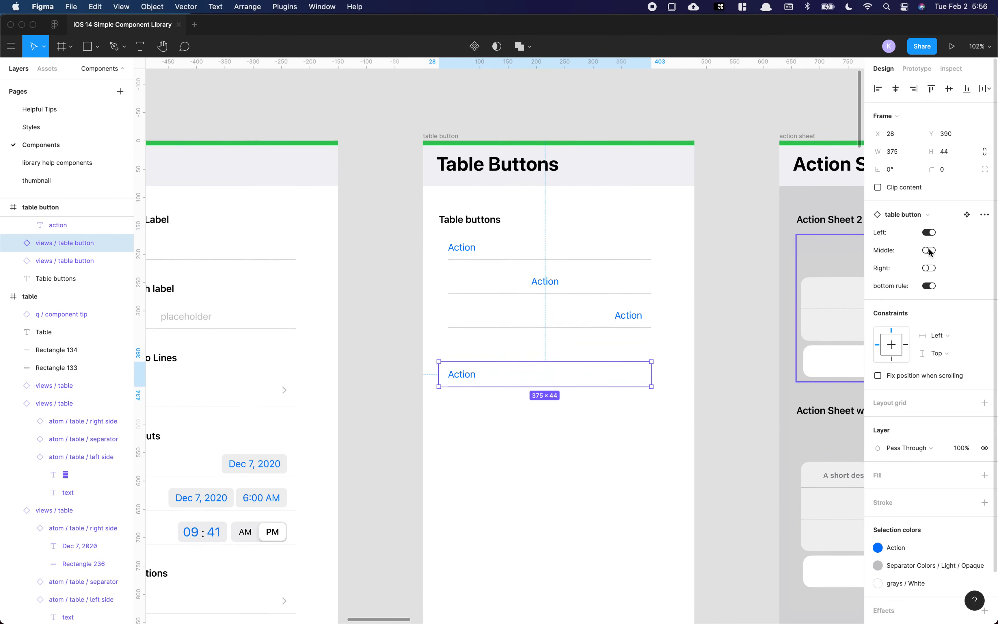
Step: Set the copied table button's alignment to Right and toggle its bottom rule off and on
click(929, 250)
click(930, 268)
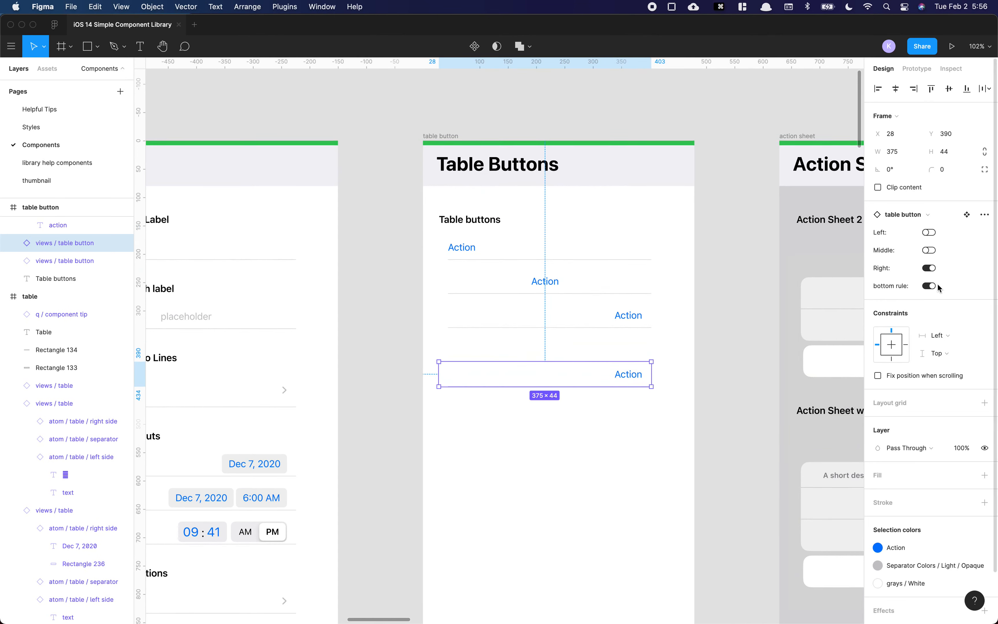
click(932, 286)
click(931, 287)
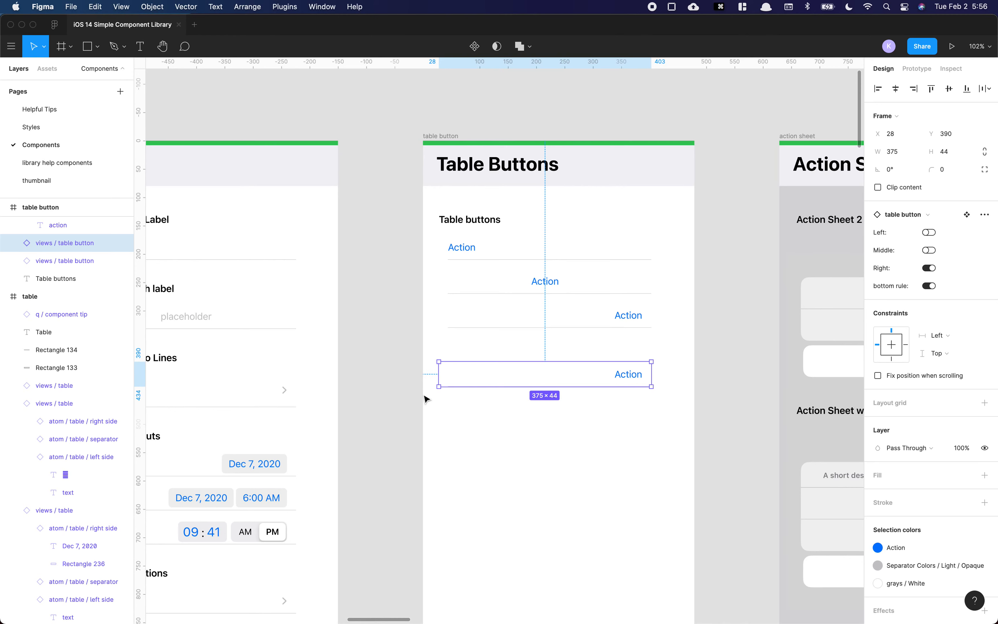
Step: Set the copied table button's alignment back to Left
scroll(427, 401, left, 5)
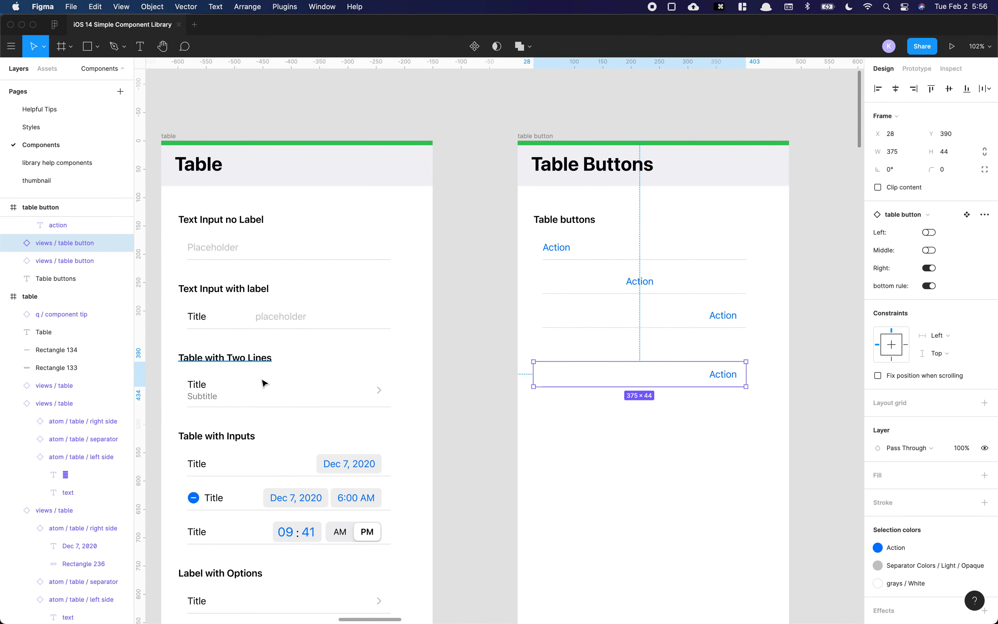
scroll(282, 317, down, 3)
scroll(280, 235, down, 4)
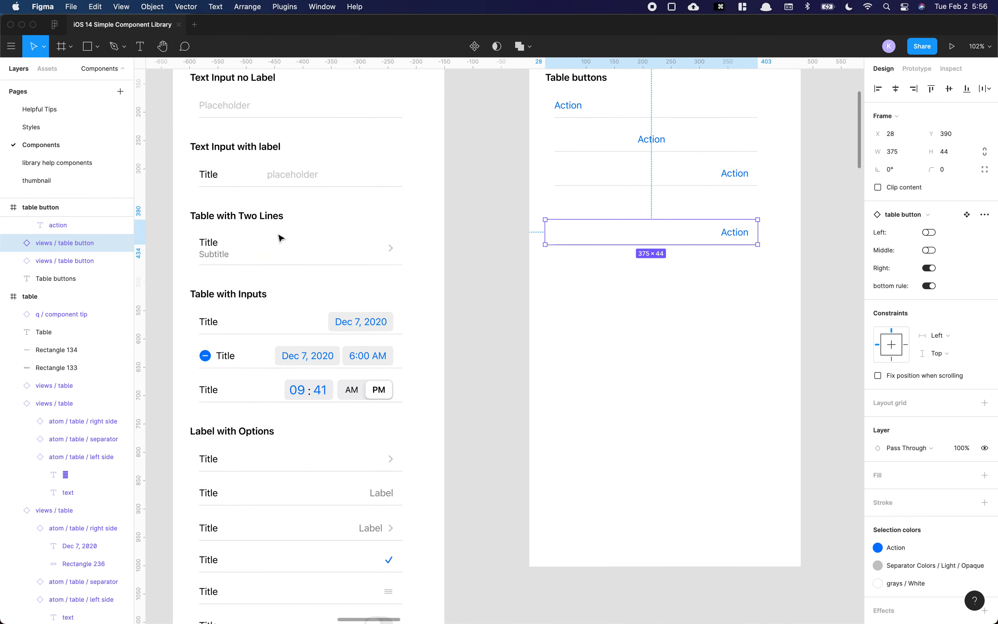
scroll(279, 236, up, 5)
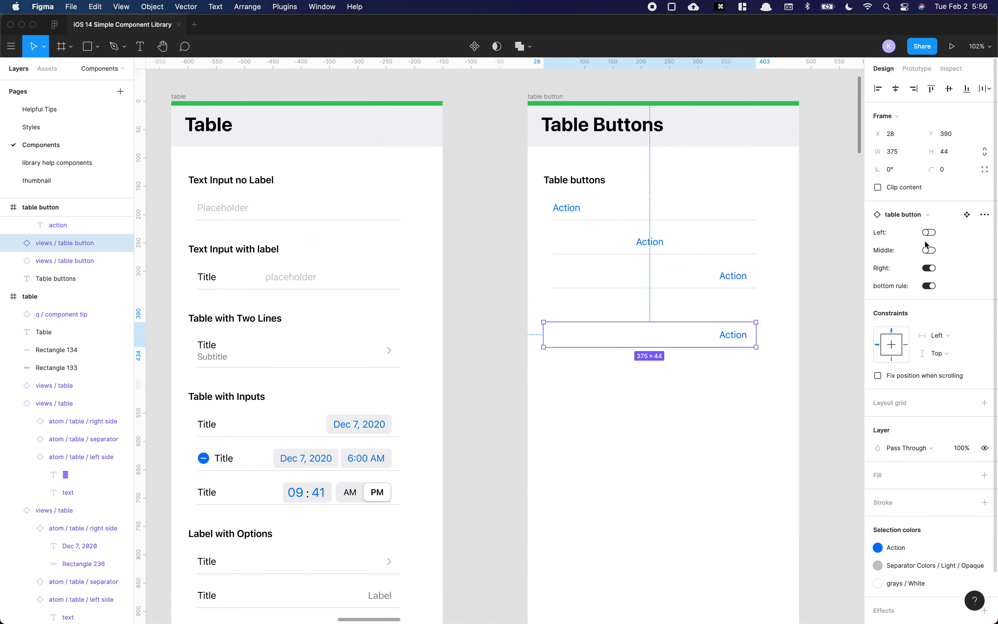
scroll(931, 256, down, 1)
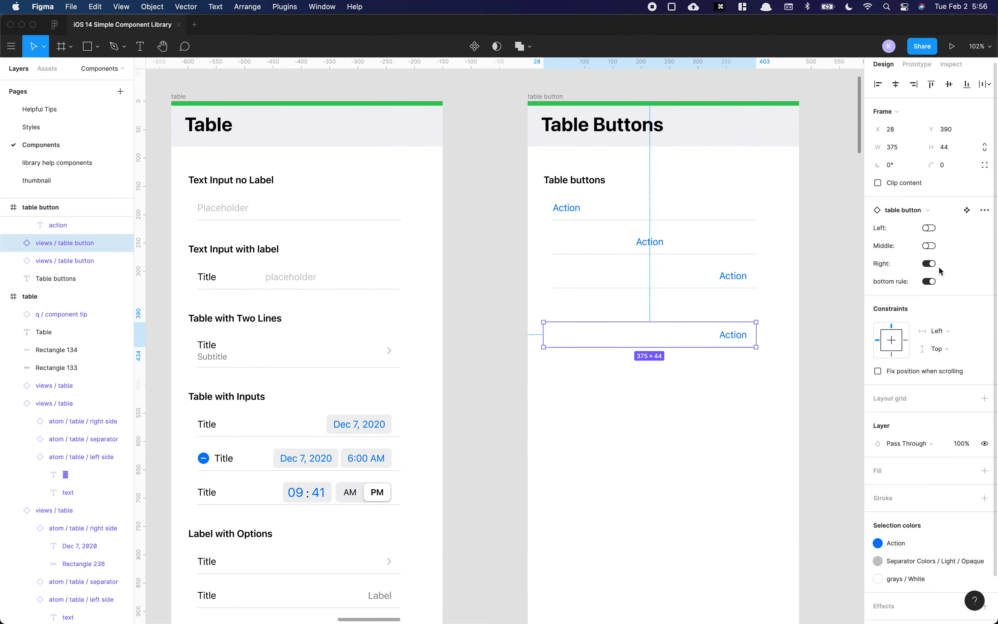
click(931, 246)
click(930, 230)
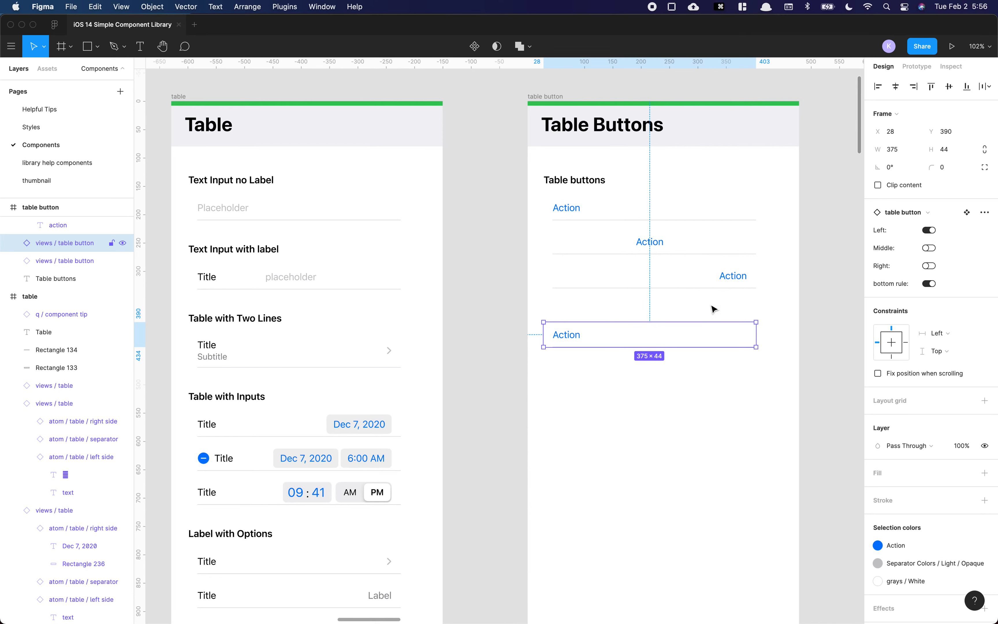
scroll(659, 345, right, 5)
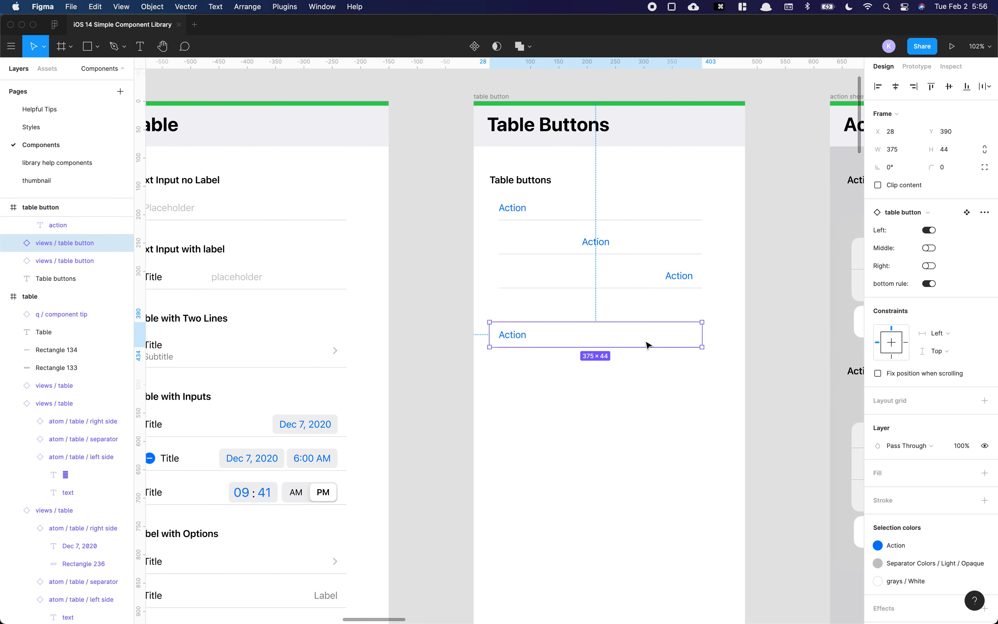
click(582, 345)
scroll(602, 340, right, 18)
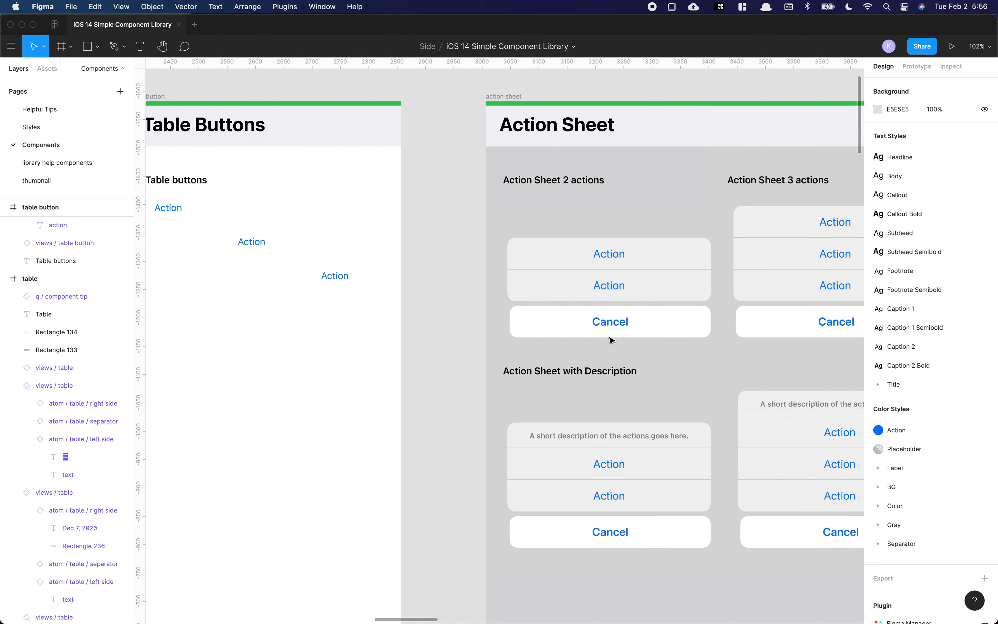
Step: Duplicate the two-action sheet below its frame and toggle its 3 buttons and description properties
scroll(536, 326, right, 4)
scroll(467, 314, down, 5)
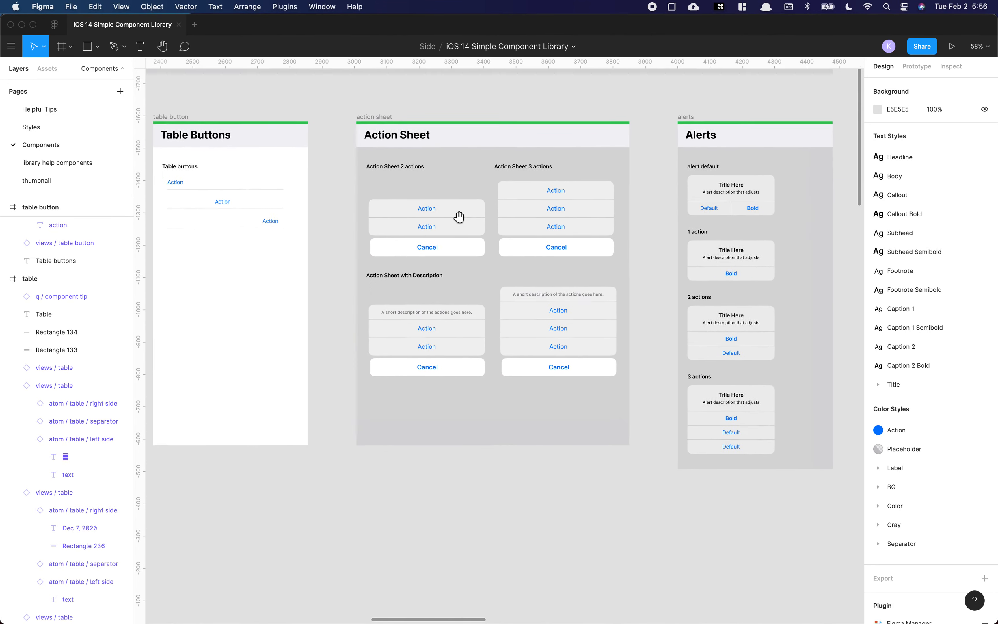
click(459, 217)
drag(459, 217, 479, 491)
scroll(474, 495, up, 5)
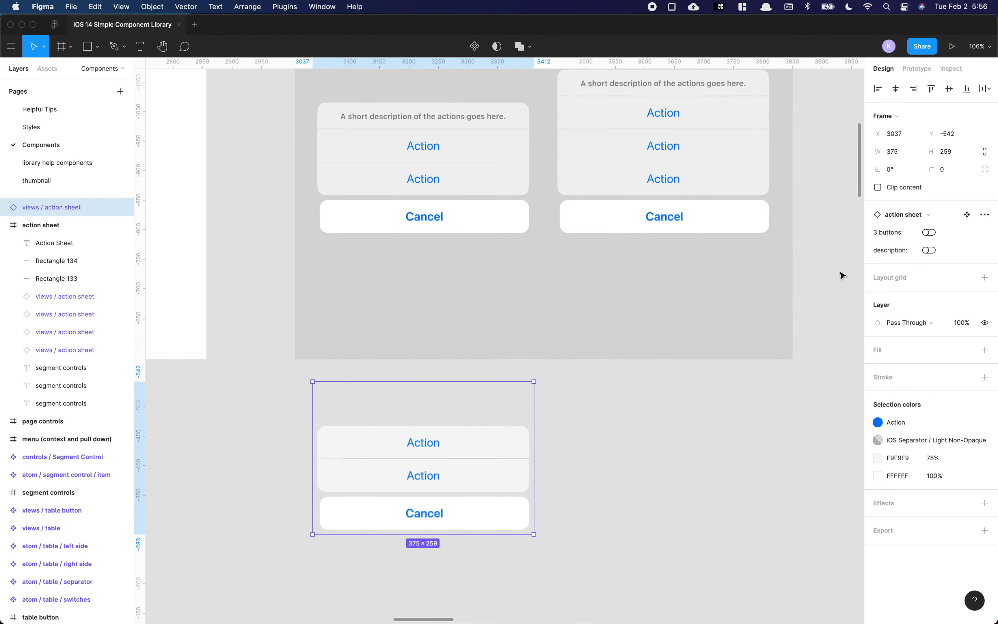
click(931, 233)
click(931, 233)
click(930, 251)
click(931, 233)
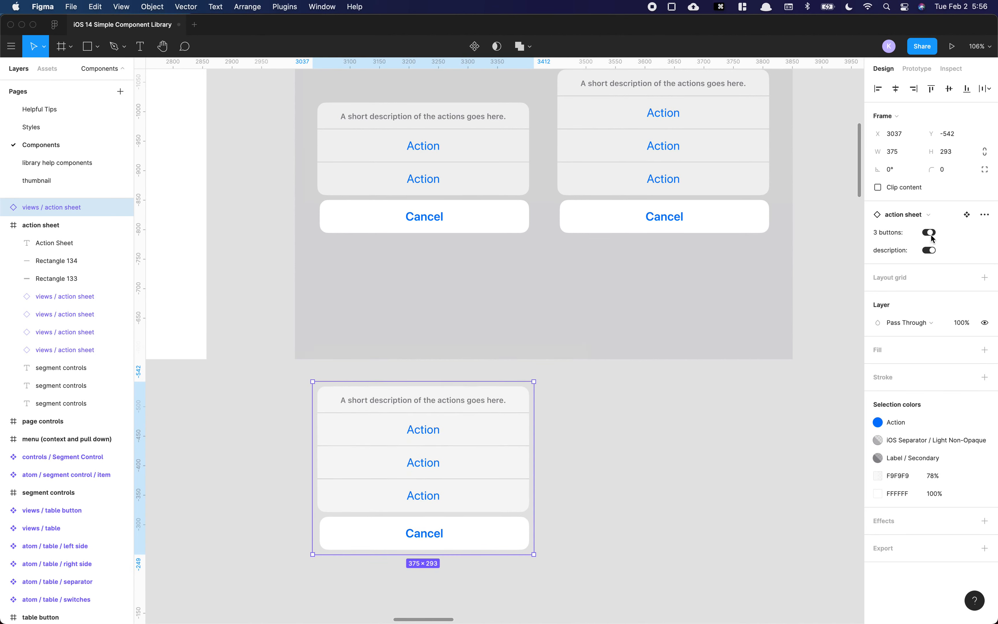
click(932, 234)
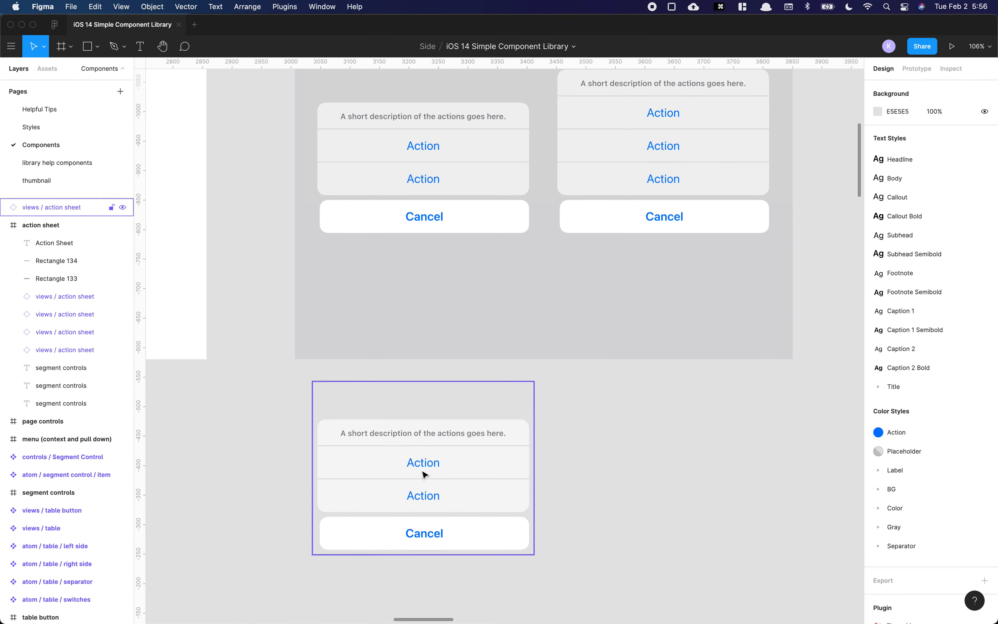
Step: Delete the duplicated action sheet
key(Delete)
scroll(733, 258, down, 5)
scroll(571, 287, right, 5)
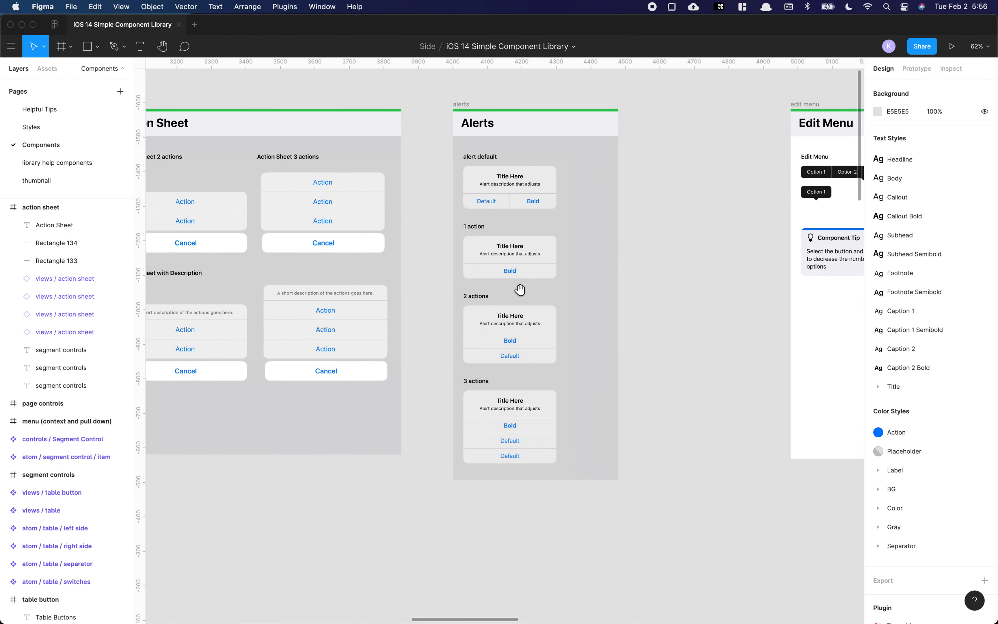
Step: Duplicate the default alert below the Alerts frame and set its Property 1 to 1 button
scroll(519, 288, down, 2)
drag(457, 124, 462, 447)
scroll(462, 444, up, 5)
click(941, 232)
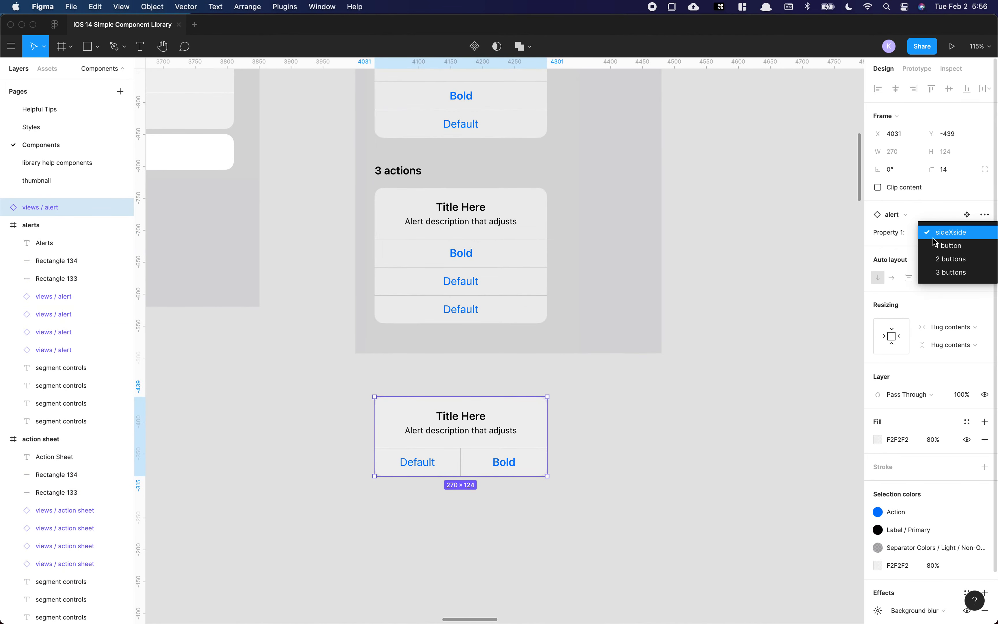
click(954, 246)
Step: Switch the copied alert's Property 1 to 2 buttons, then 3 buttons, then back to sideXside
click(945, 232)
click(951, 250)
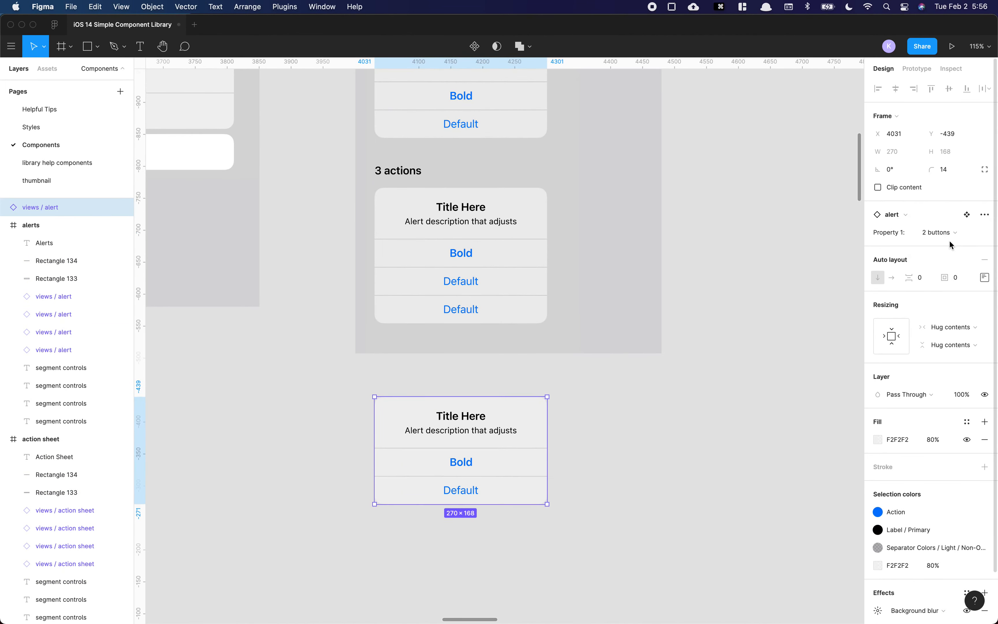
click(949, 236)
click(952, 248)
click(945, 233)
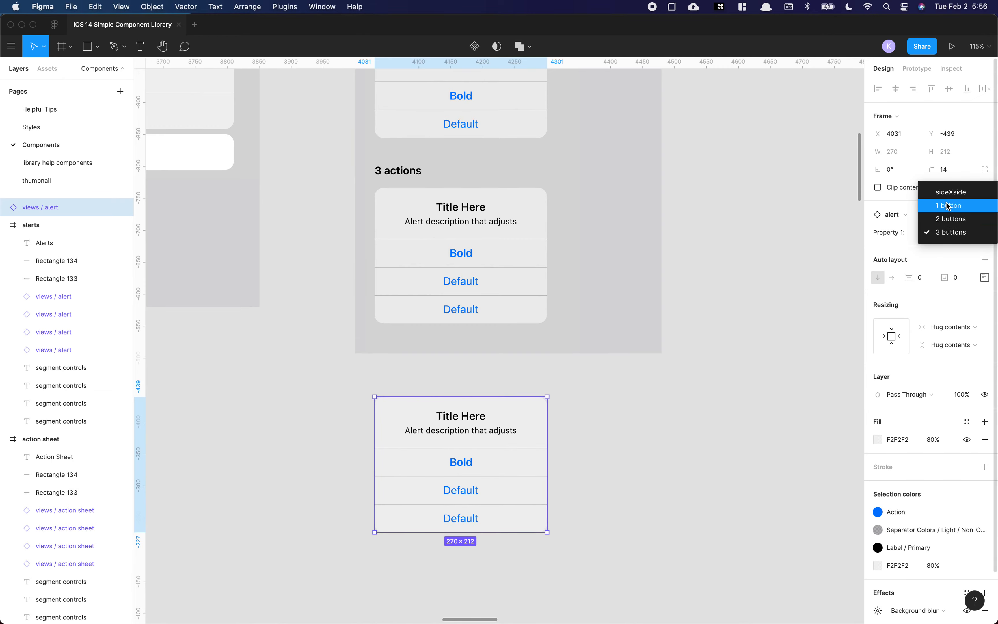
click(947, 197)
Step: Duplicate the four-option edit menu below its frame and delete two of its option items
scroll(627, 388, down, 5)
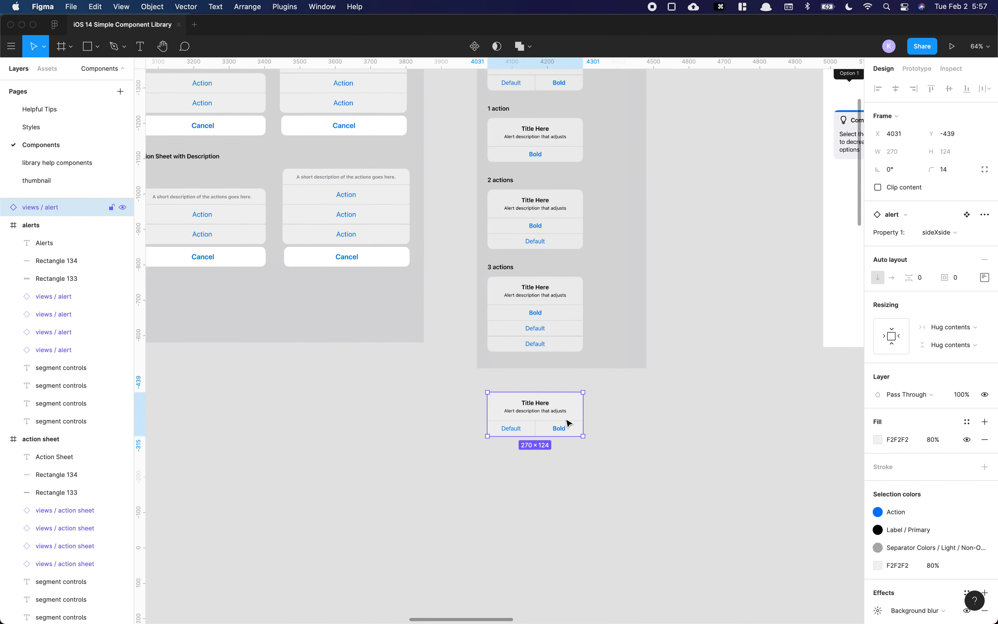
click(656, 421)
scroll(686, 327, right, 10)
scroll(686, 328, up, 4)
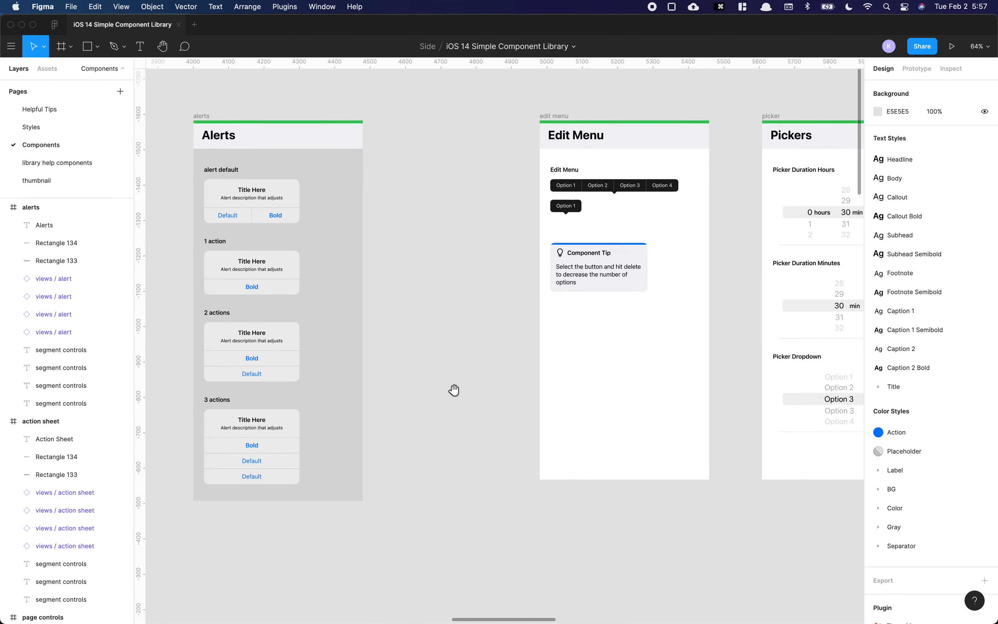
scroll(571, 203, up, 5)
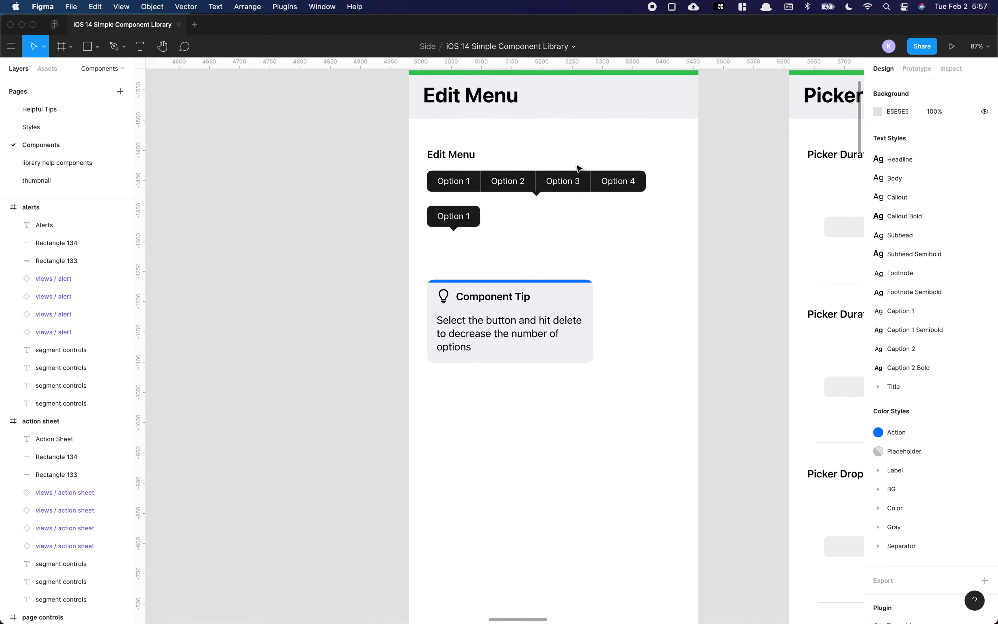
click(504, 189)
drag(530, 188, 515, 432)
super+click(500, 428)
click(566, 424)
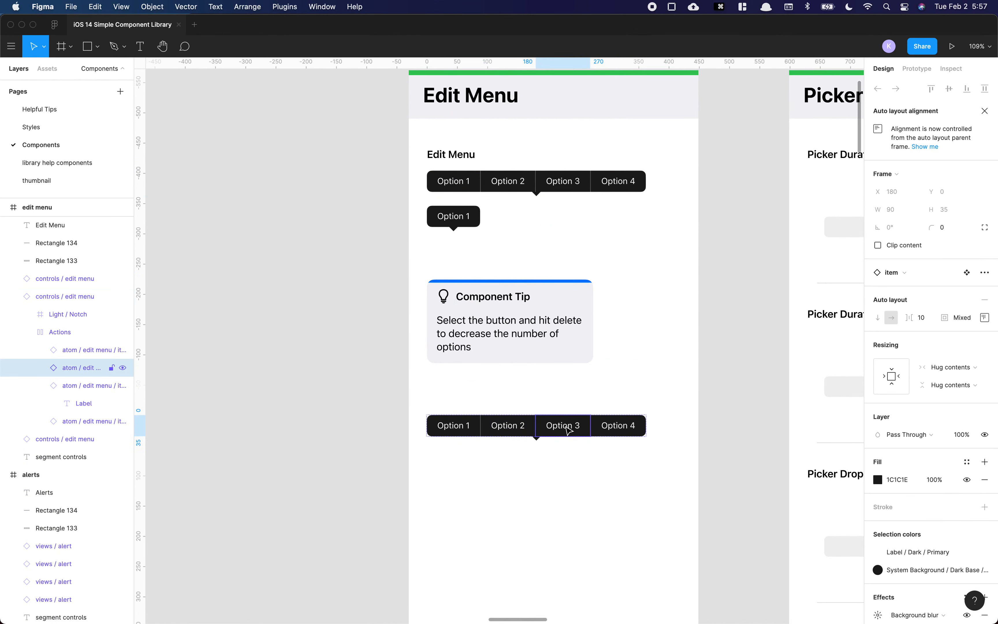
key(Delete)
double_click(579, 425)
key(Delete)
Step: Delete the duplicated edit menu
drag(580, 414, 442, 472)
key(Delete)
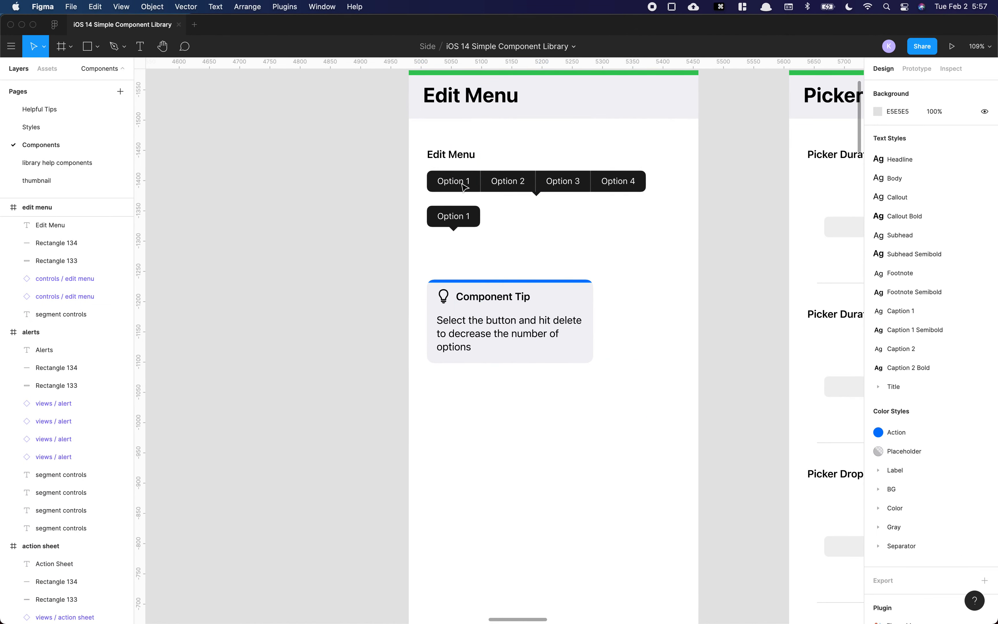
Step: Examine the Pickers and Date Picker components and their layers
click(459, 217)
click(497, 191)
click(618, 241)
drag(762, 228, 440, 224)
drag(512, 209, 438, 209)
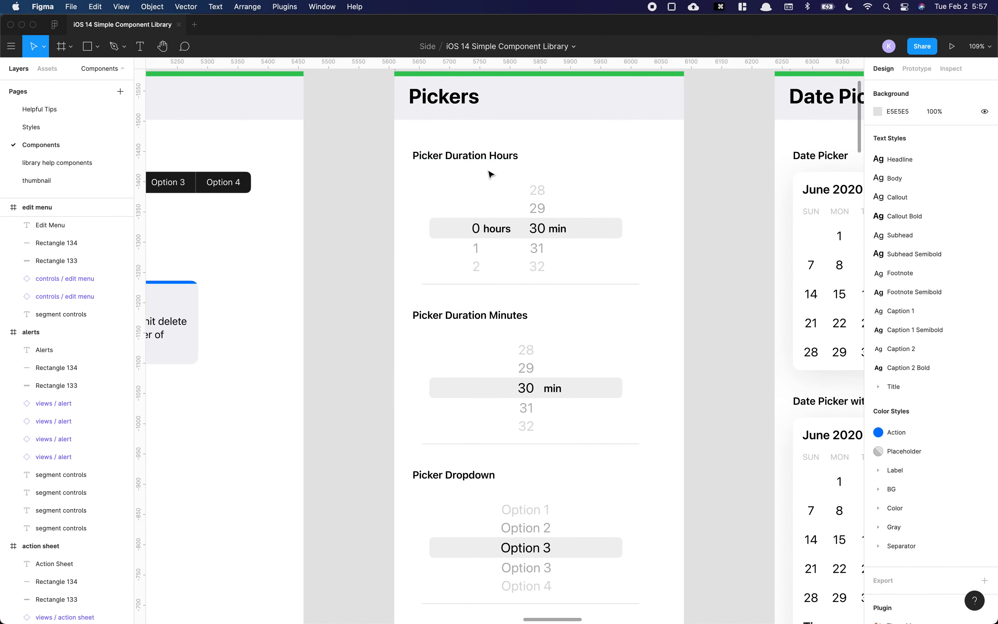
scroll(512, 217, down, 3)
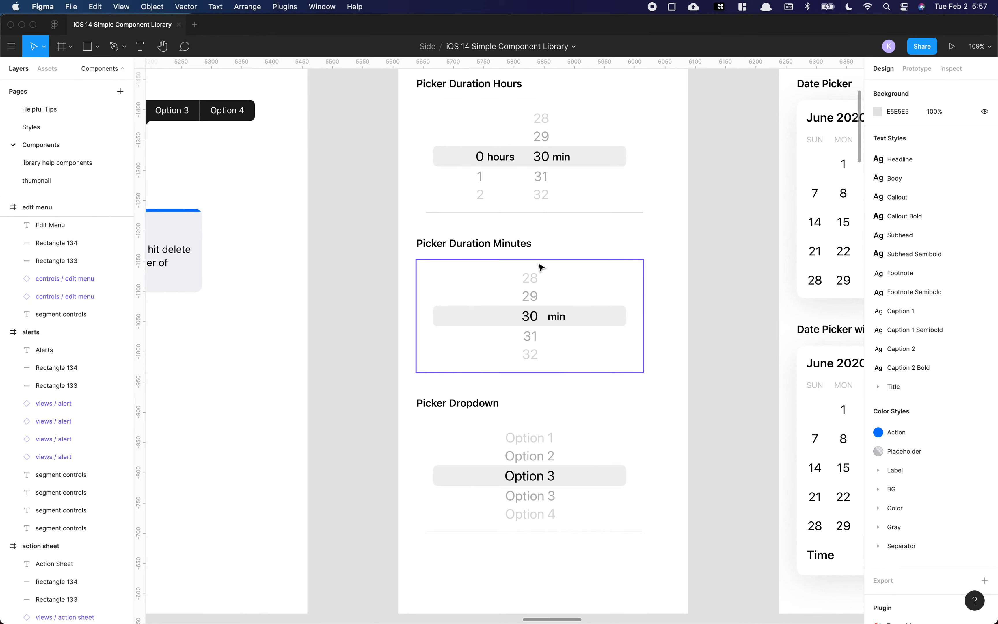
scroll(512, 217, up, 1)
scroll(517, 161, down, 2)
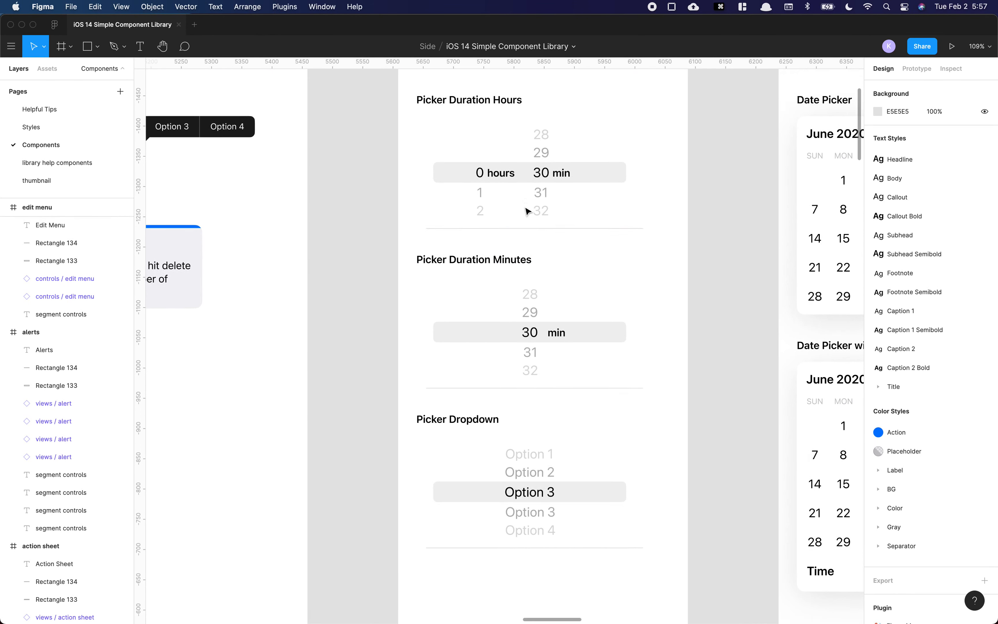
scroll(551, 283, down, 2)
scroll(550, 287, up, 4)
scroll(479, 370, down, 4)
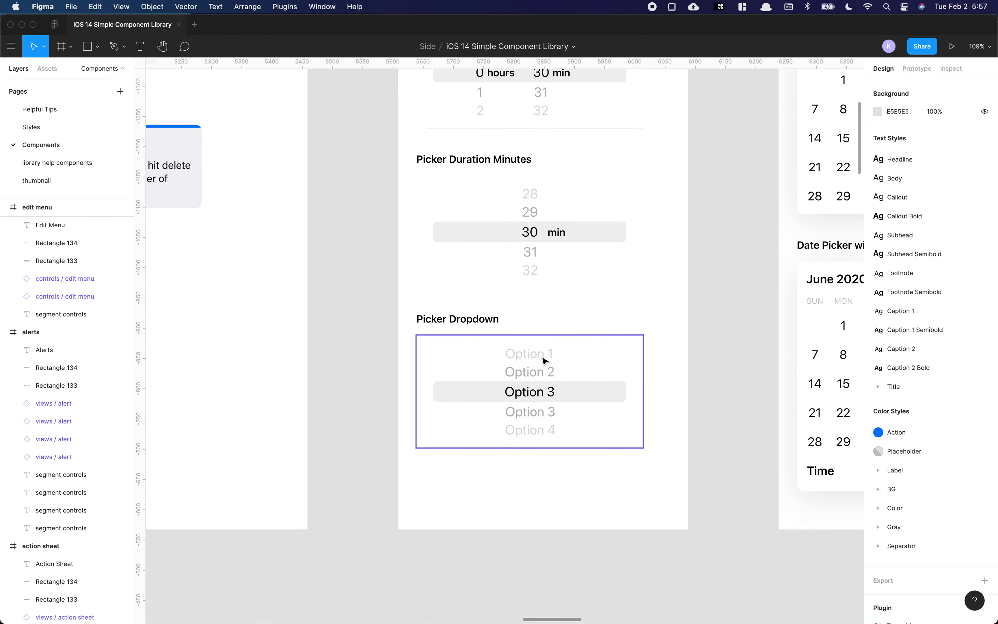
scroll(546, 359, right, 10)
scroll(545, 359, up, 4)
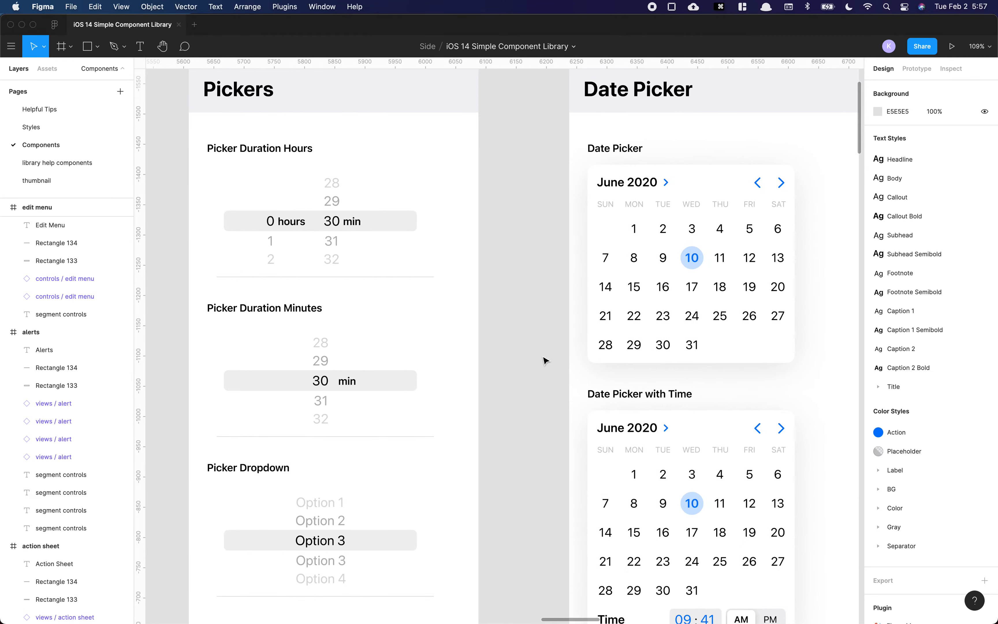
scroll(512, 310, down, 6)
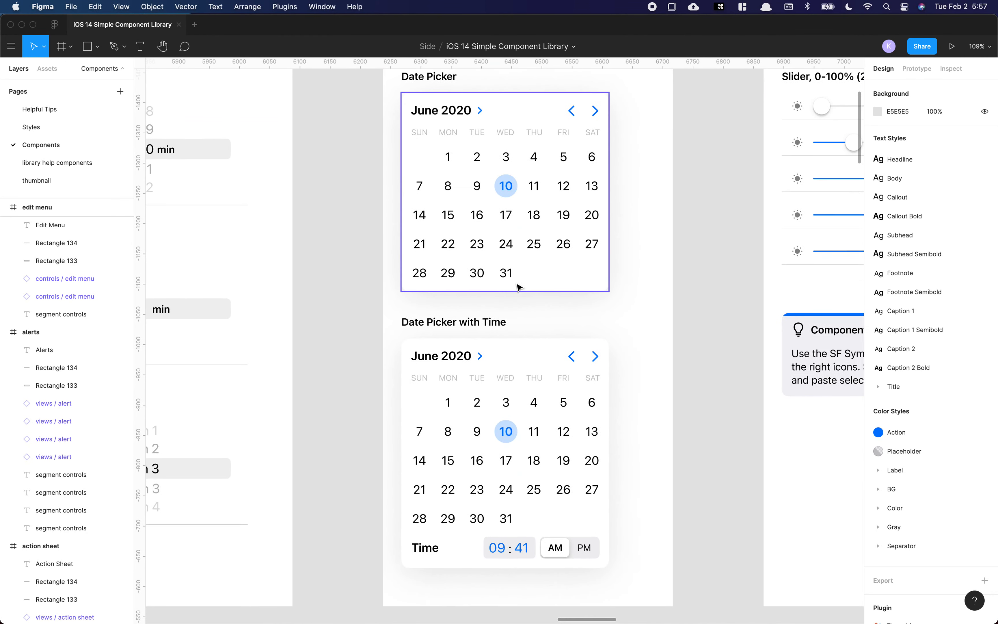
scroll(516, 300, up, 7)
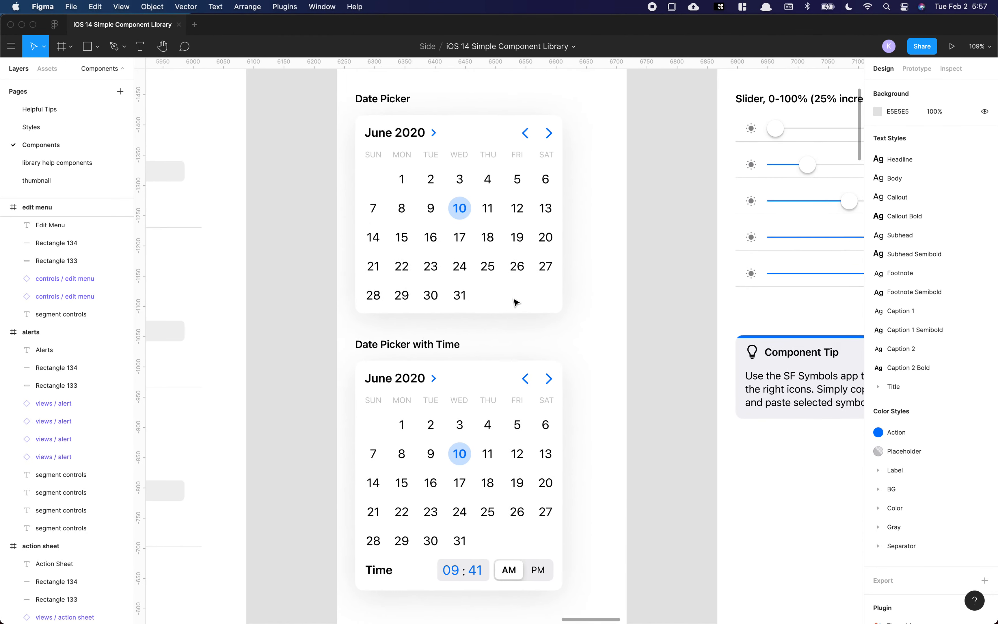
scroll(514, 299, right, 9)
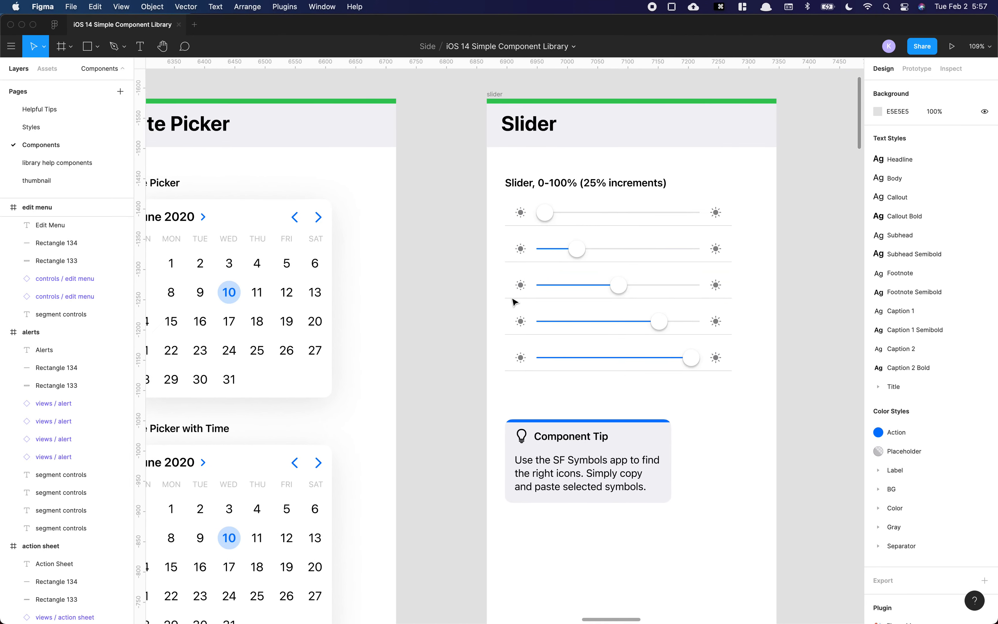
scroll(454, 239, left, 6)
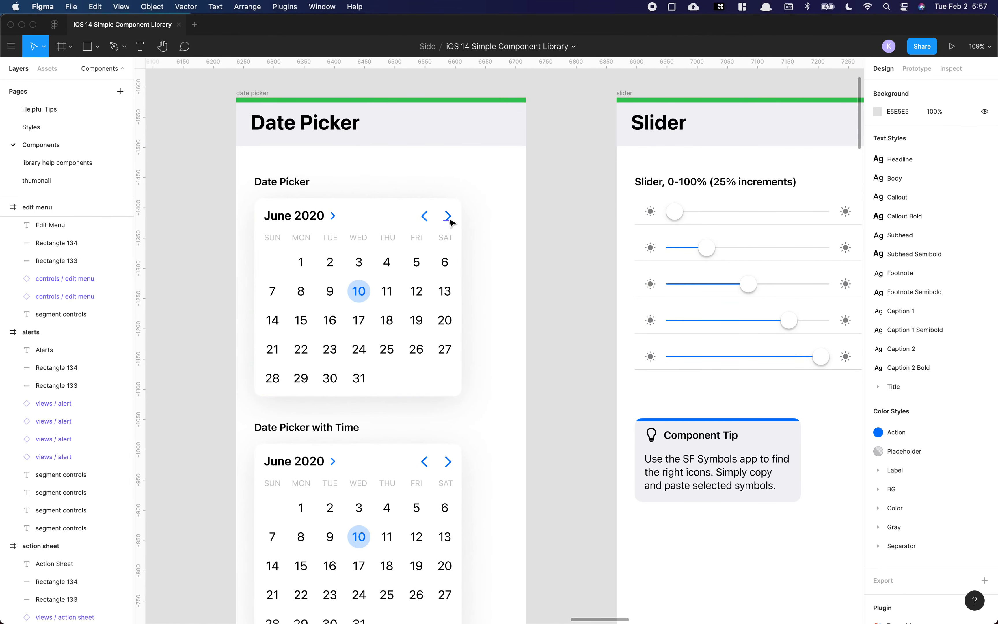
super+click(426, 219)
click(548, 241)
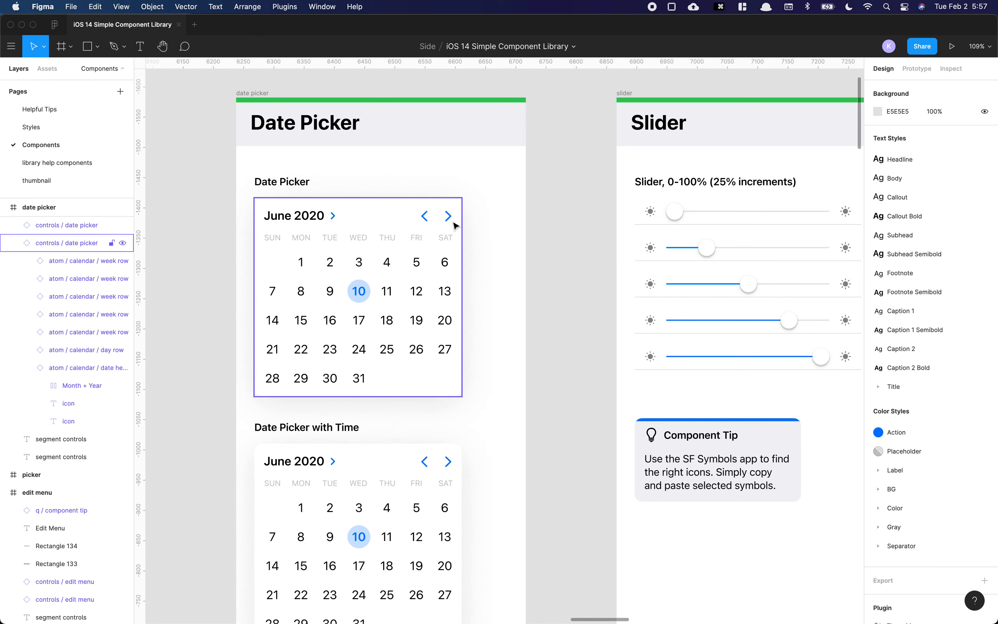
scroll(551, 235, right, 10)
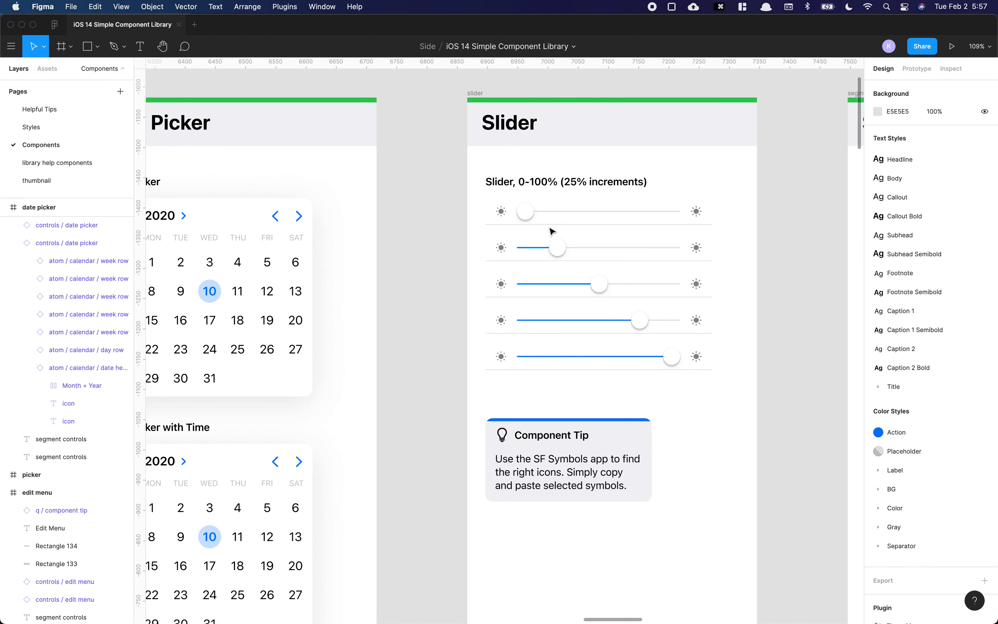
scroll(516, 229, right, 2)
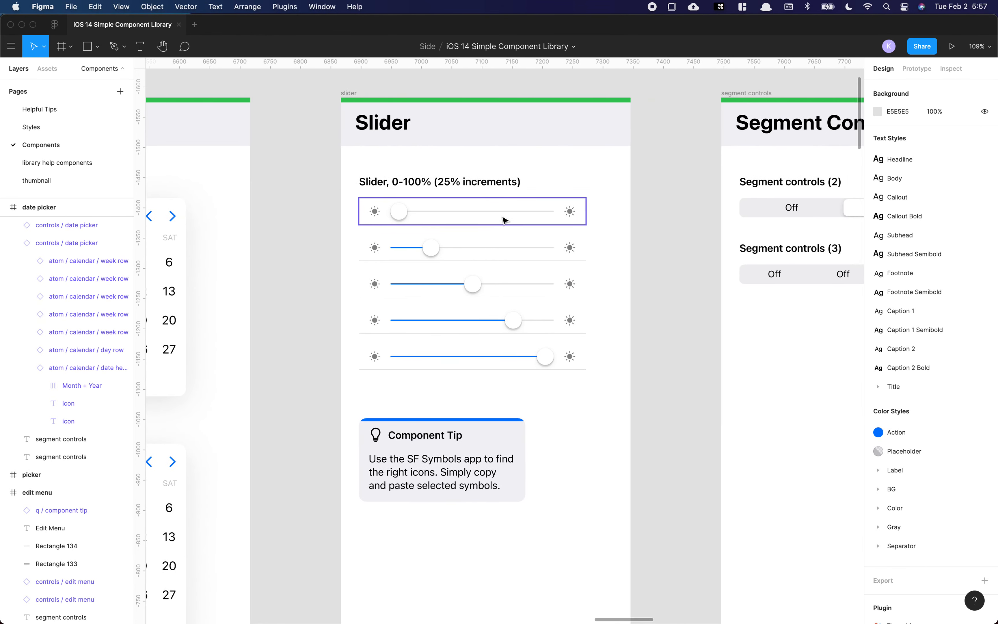
Step: Select the first slider and open its Progress options without changing them
click(450, 221)
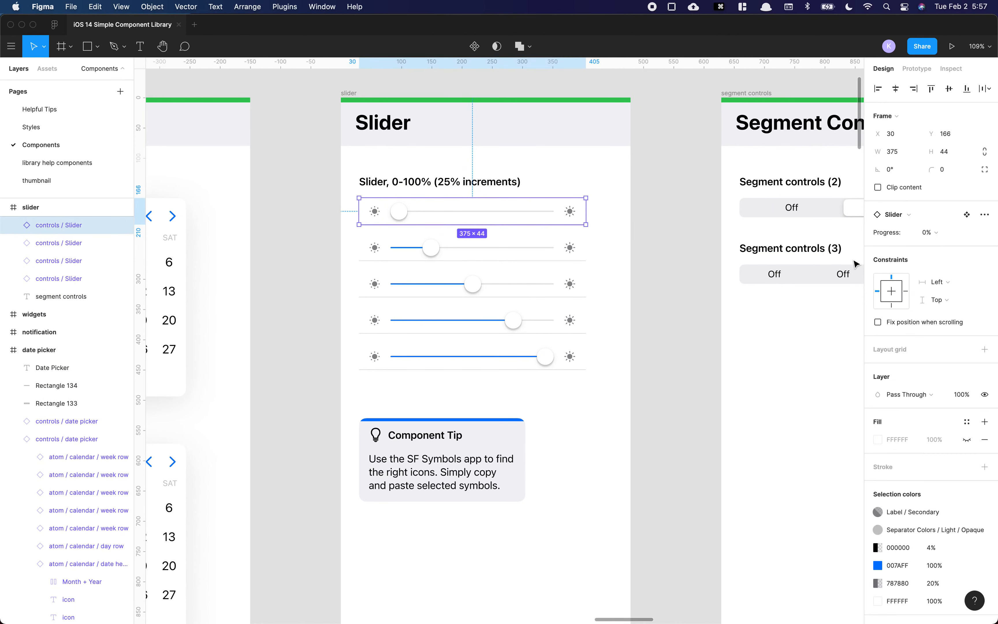
click(933, 233)
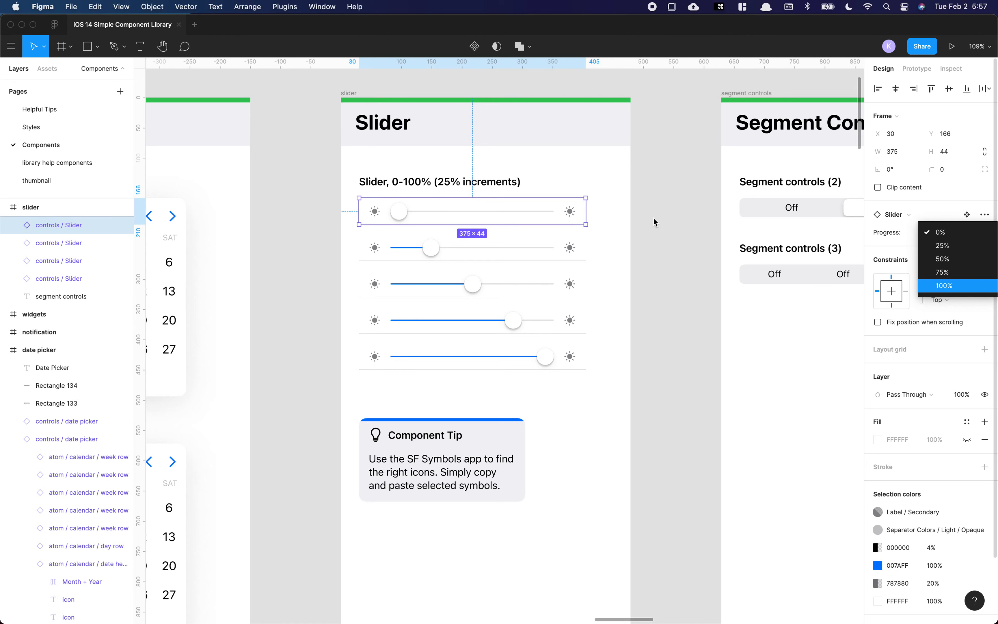
click(658, 225)
click(667, 238)
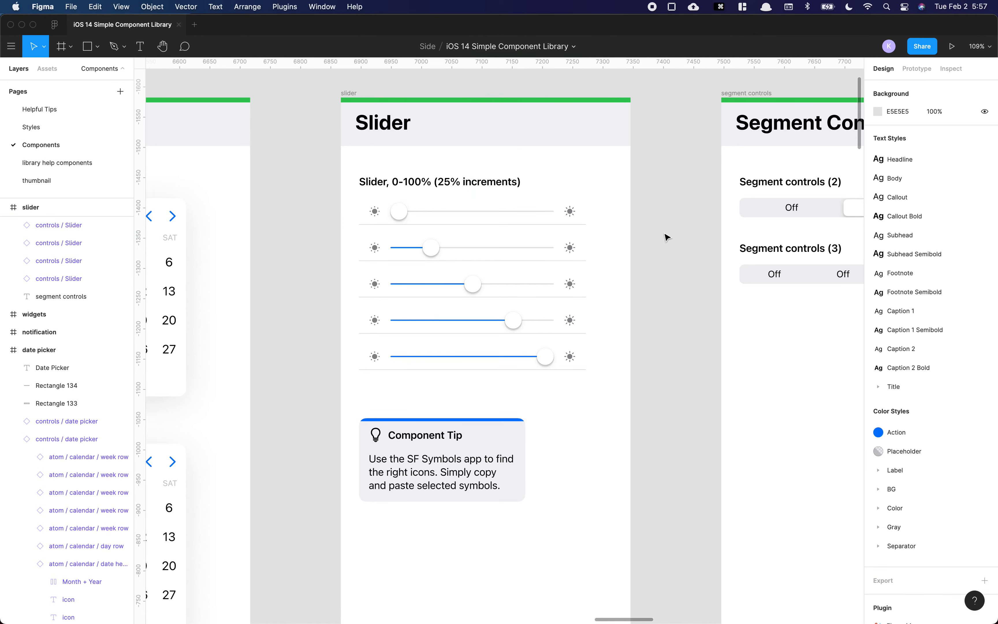
Step: Select the first slider's left icon, switch to SF Symbols and search for speaker symbols
double_click(569, 212)
click(375, 214)
key(super+Tab)
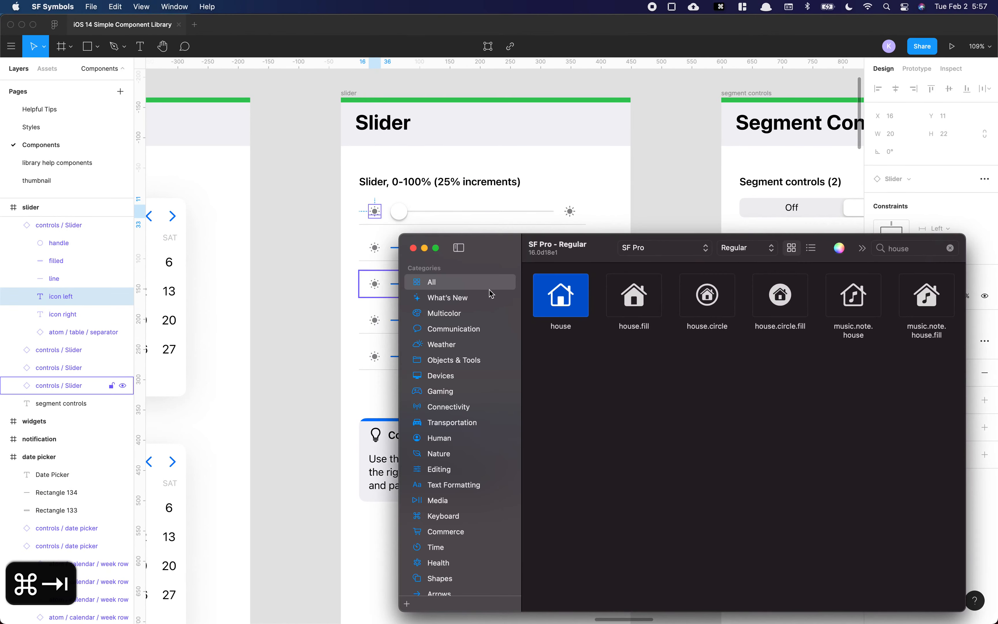
click(902, 249)
key(super+a)
text(sound)
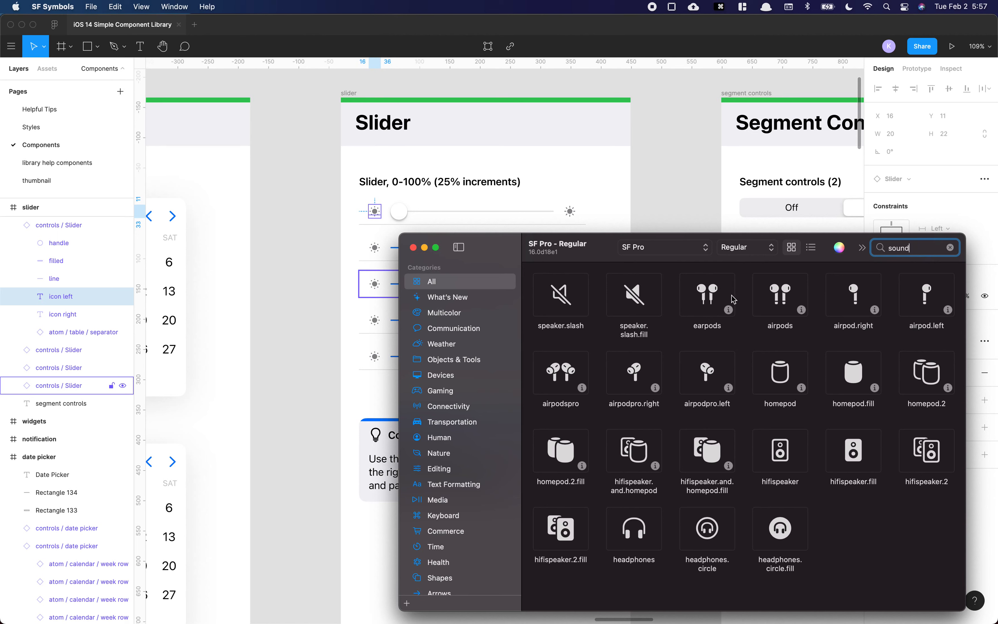
key(super+a)
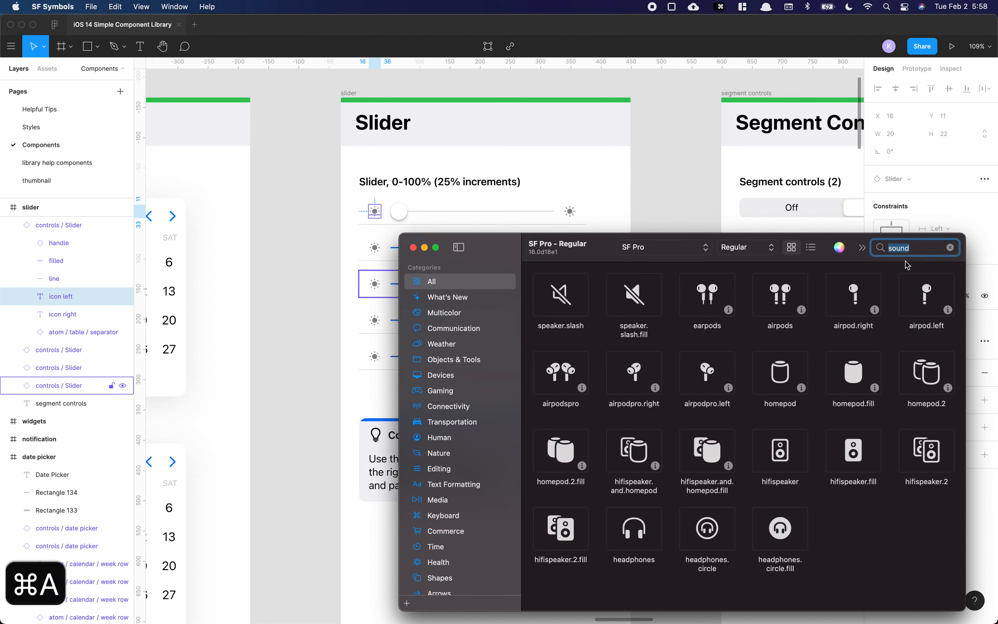
text(mute)
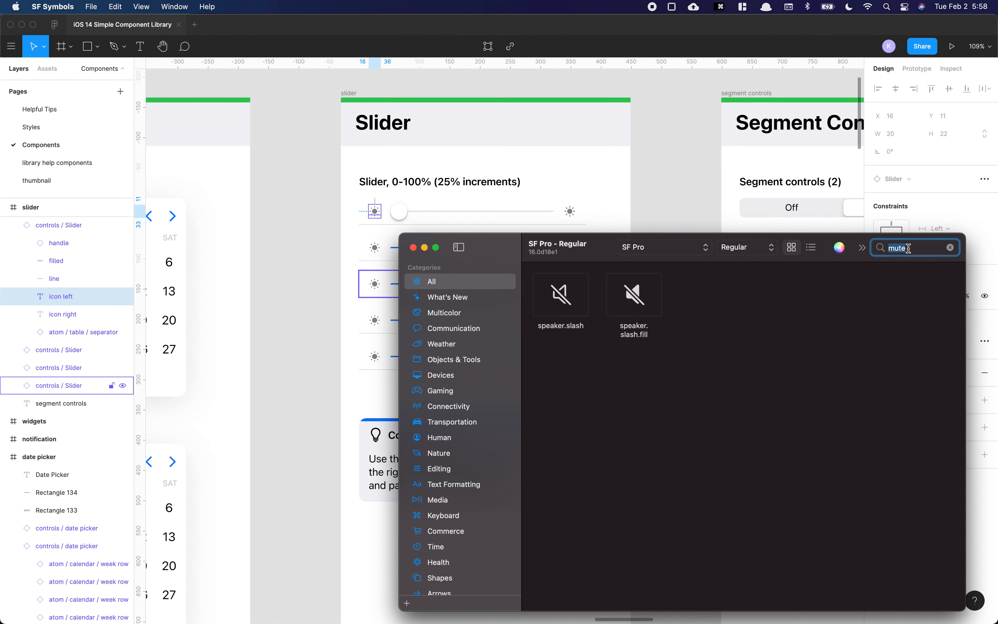
text(speaker)
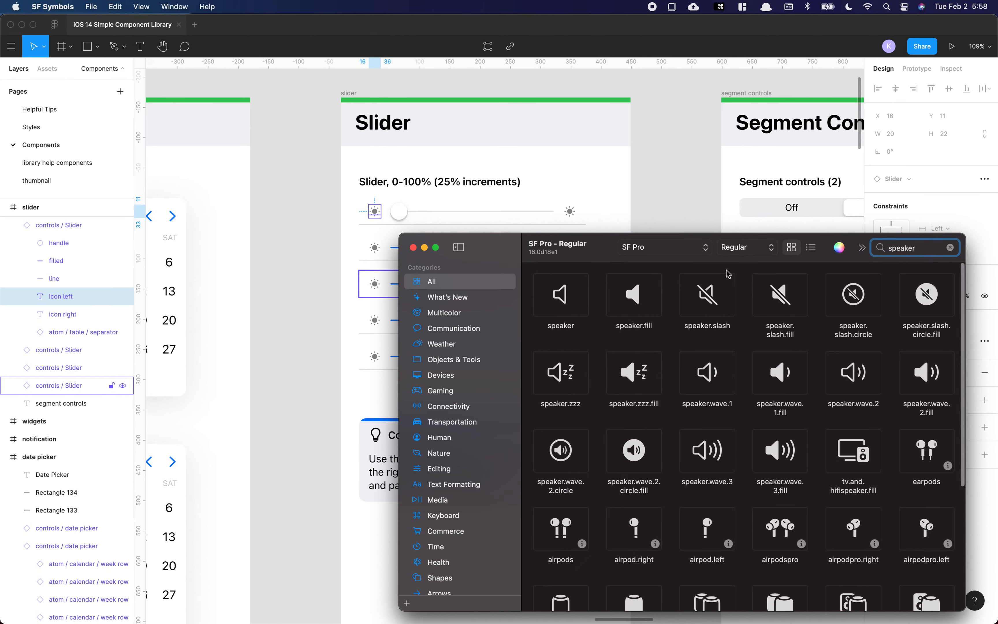
Step: Duplicate the two-option segment control below its frame and toggle its 3 Options property on and off
click(581, 188)
click(569, 208)
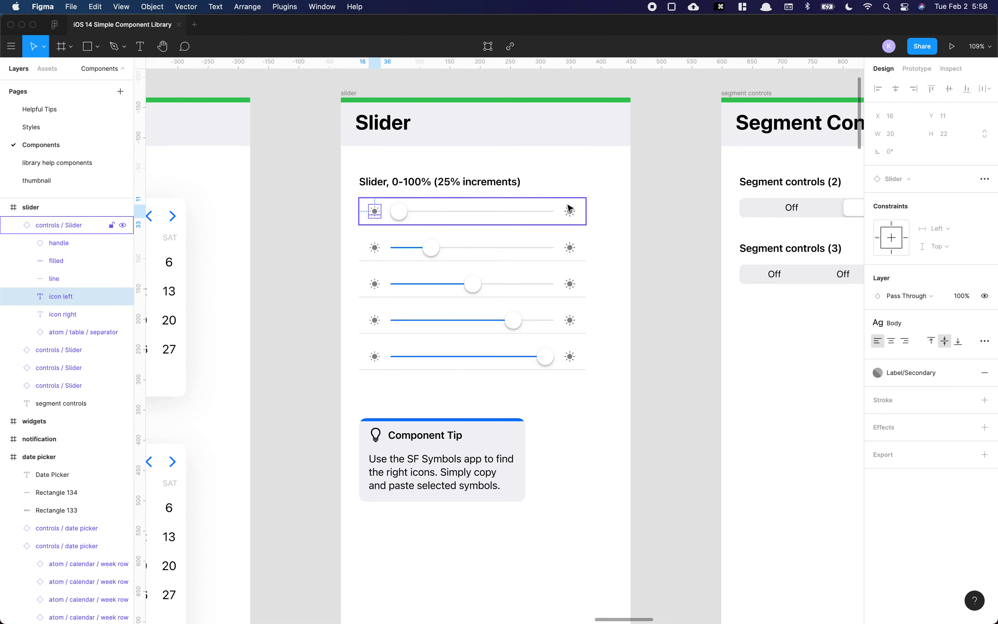
click(617, 212)
scroll(639, 219, right, 5)
drag(672, 200, 558, 386)
click(581, 218)
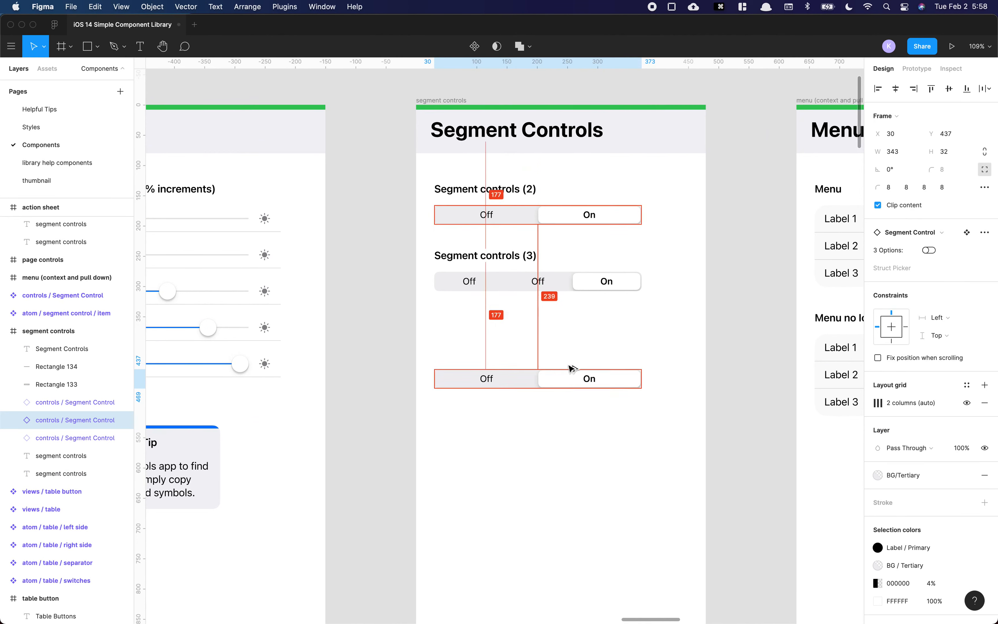
click(930, 251)
click(929, 234)
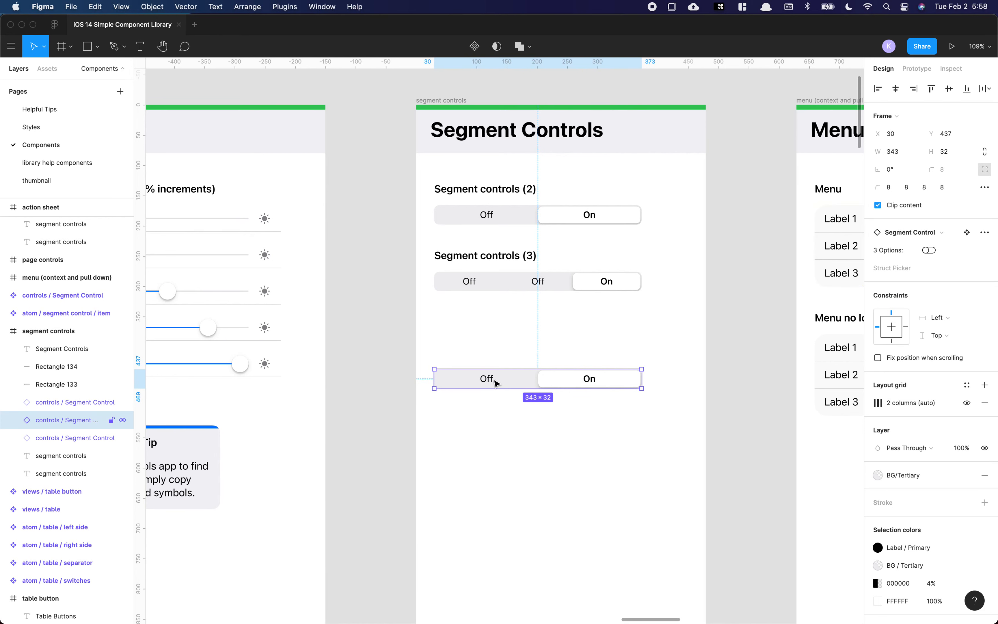
Step: Select the copied segment control's Off item and turn its toggle on
super+click(535, 384)
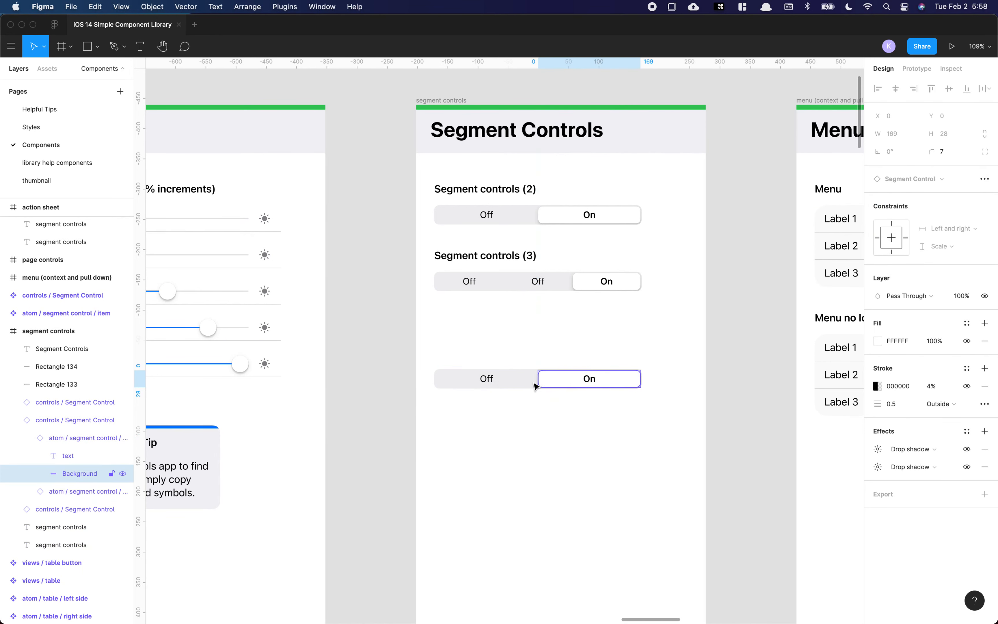
click(490, 386)
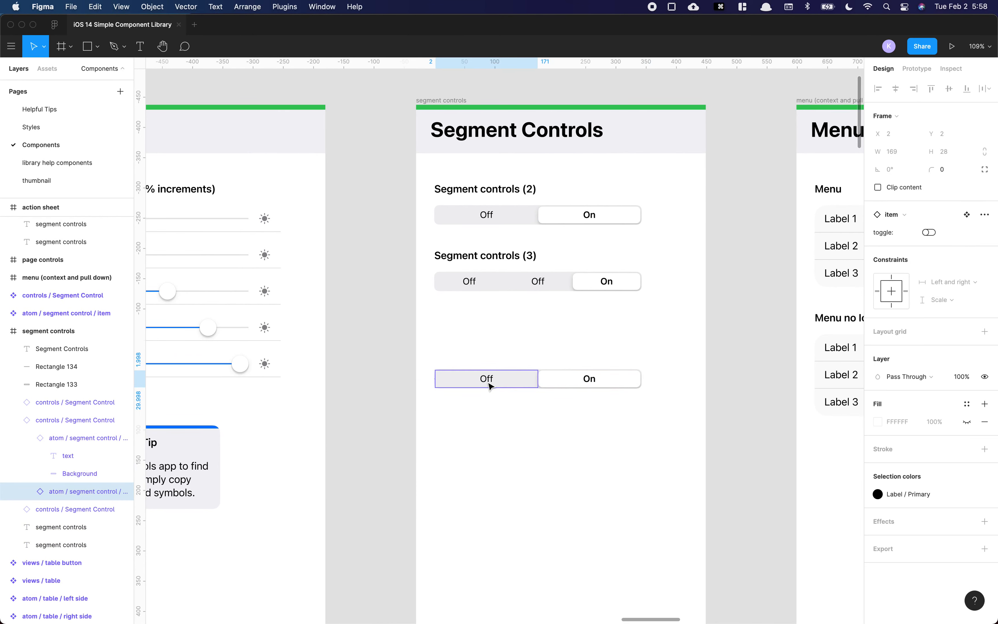
click(929, 233)
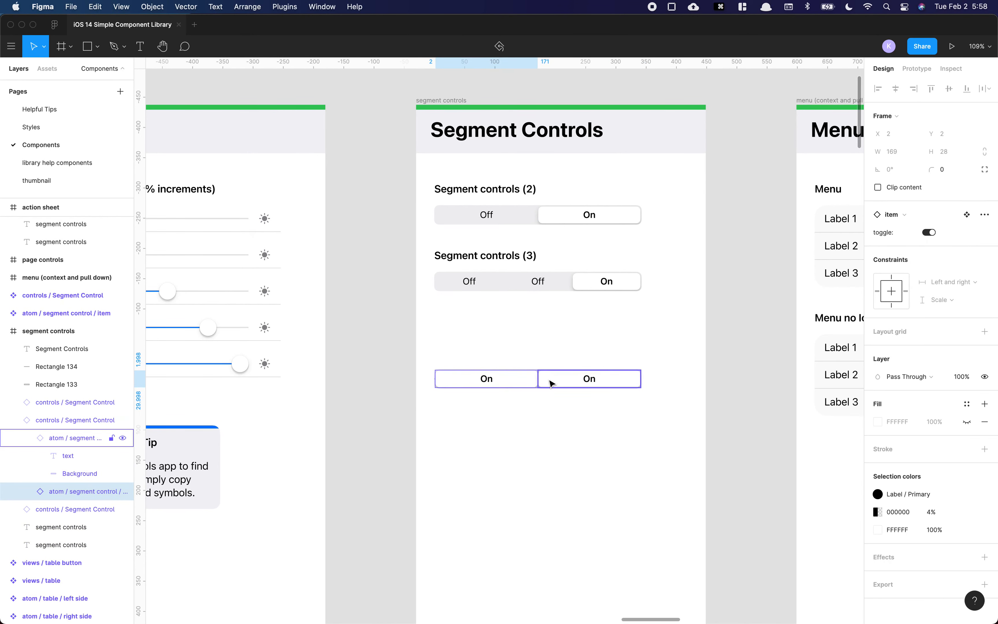
click(567, 384)
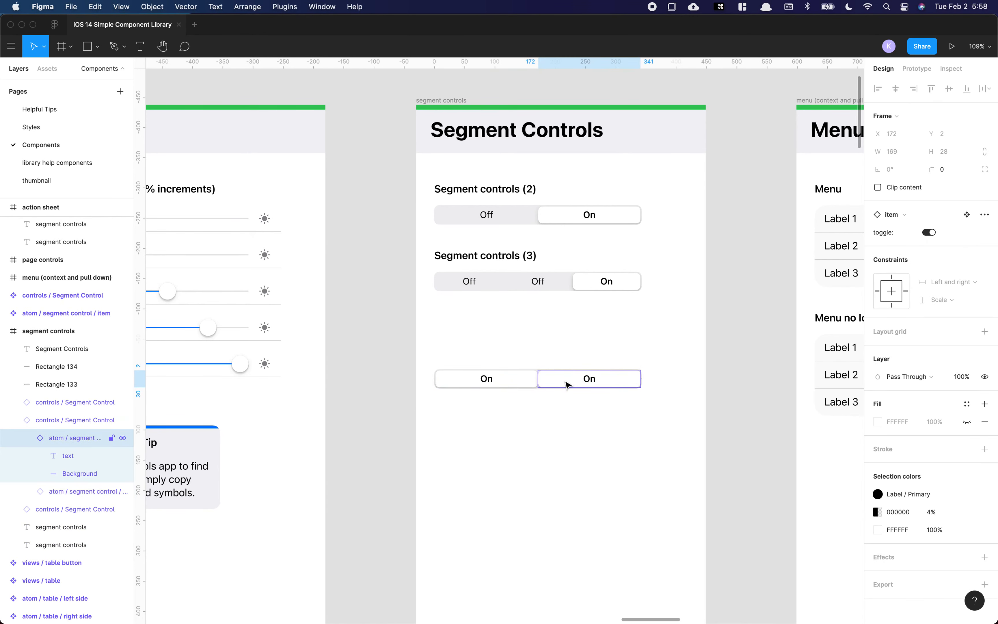
Step: Turn the copied segment control's right item toggle off and rename its left item's label to Test
click(930, 234)
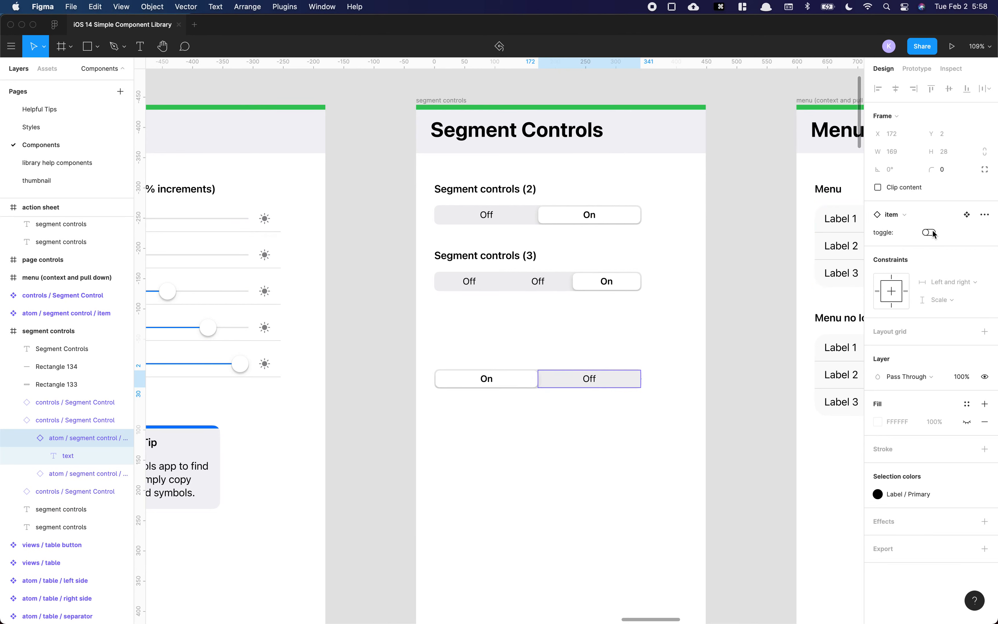
double_click(487, 380)
text(Test)
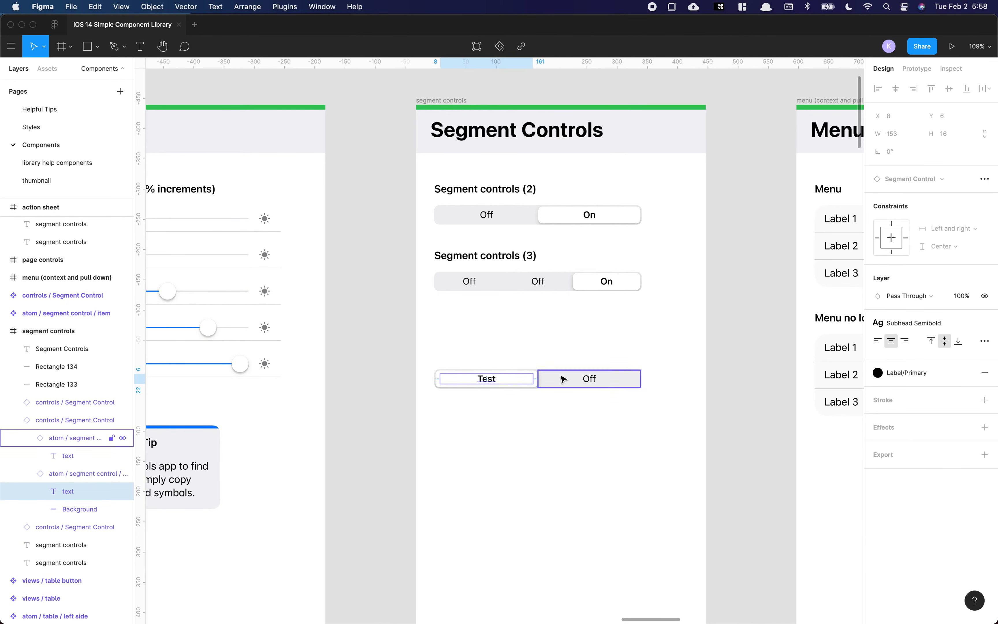
Step: Turn the Test item's toggle off and the right item's toggle on in the copied segment control
click(498, 386)
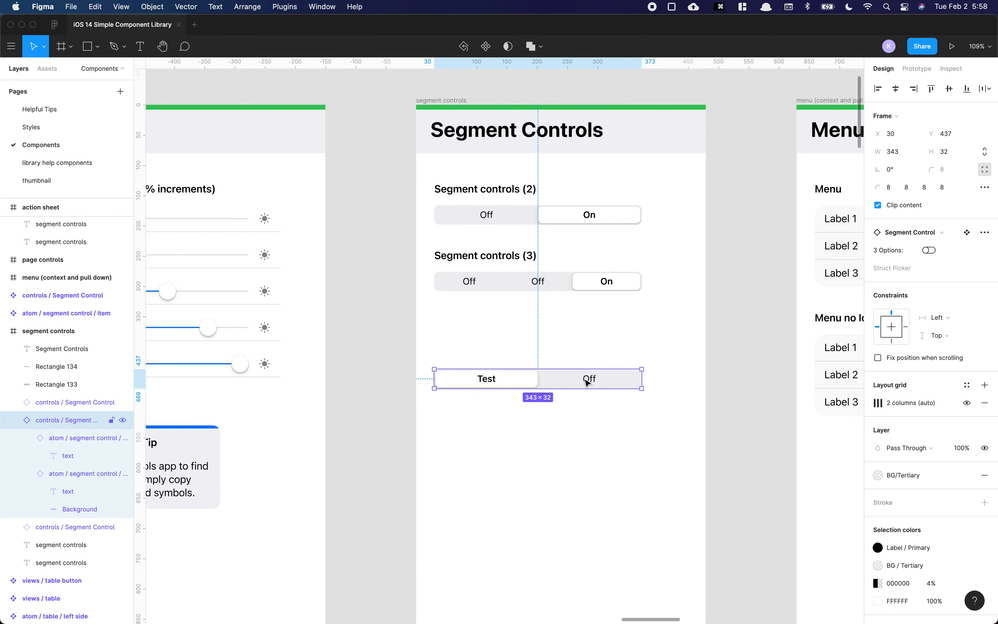
click(526, 384)
click(929, 232)
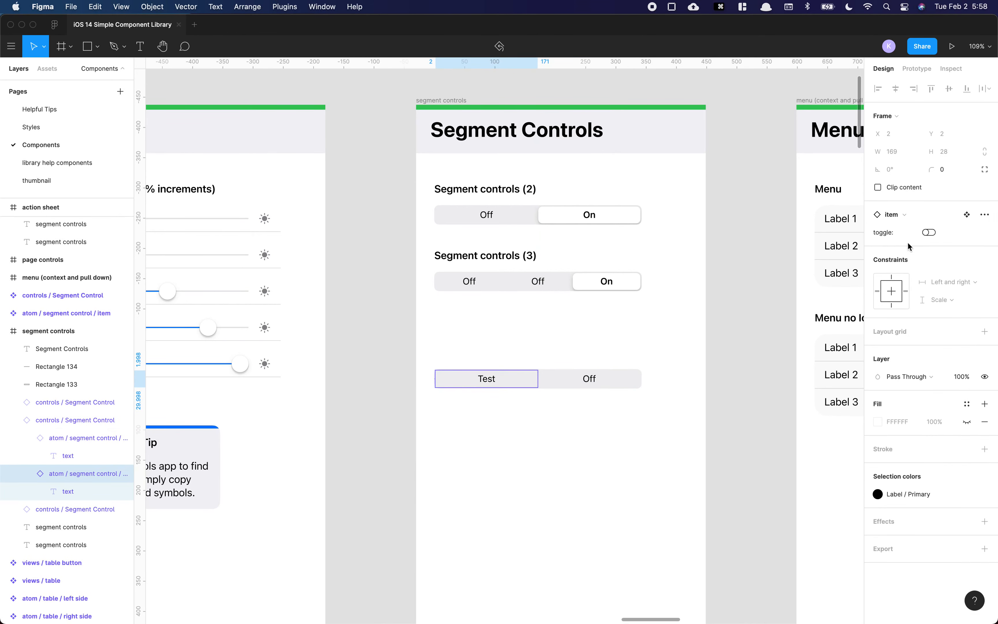
click(591, 378)
click(929, 233)
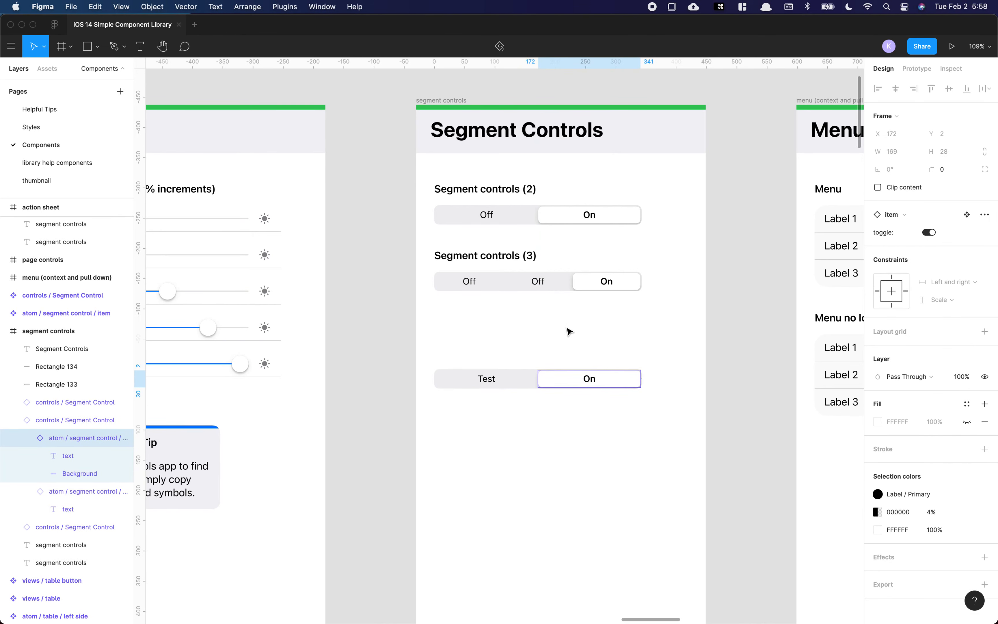
Step: Delete the copied segment control
drag(513, 343, 577, 409)
key(Delete)
Step: Duplicate a Menu component below the Menu no Icons example
scroll(680, 338, right, 3)
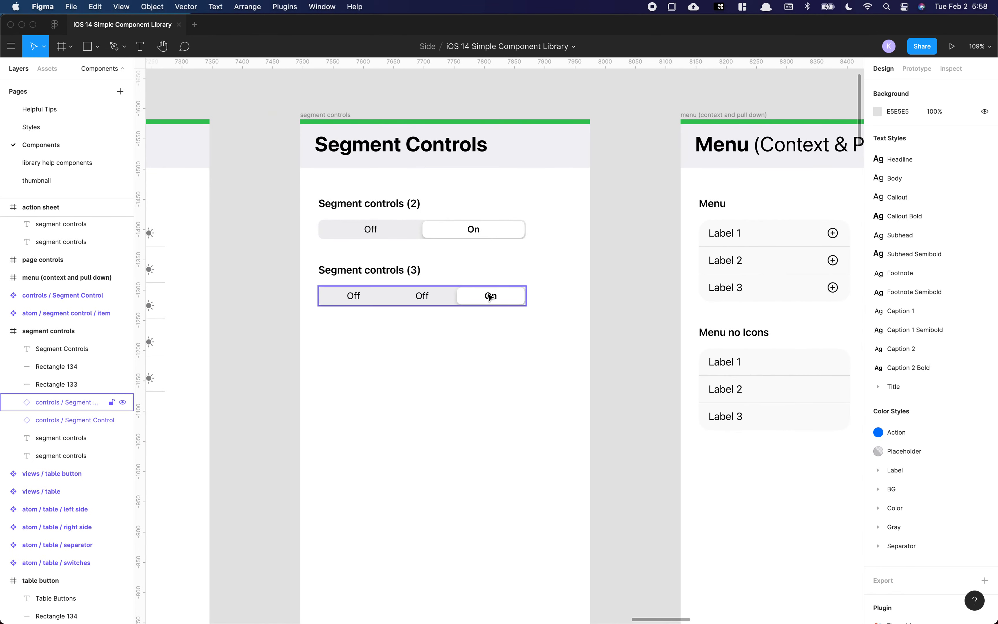
scroll(597, 283, right, 5)
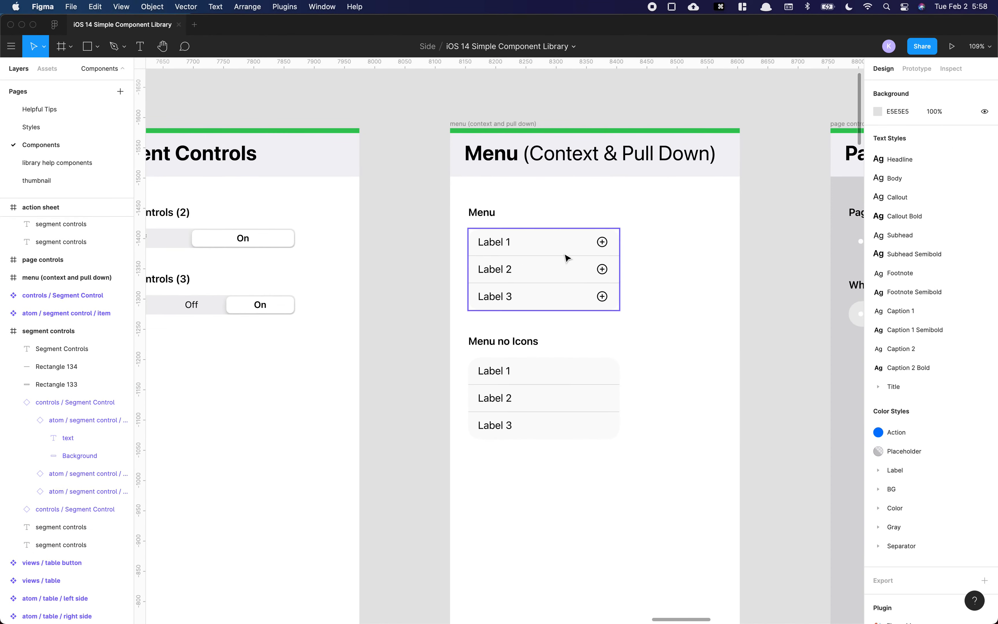
drag(562, 272, 461, 272)
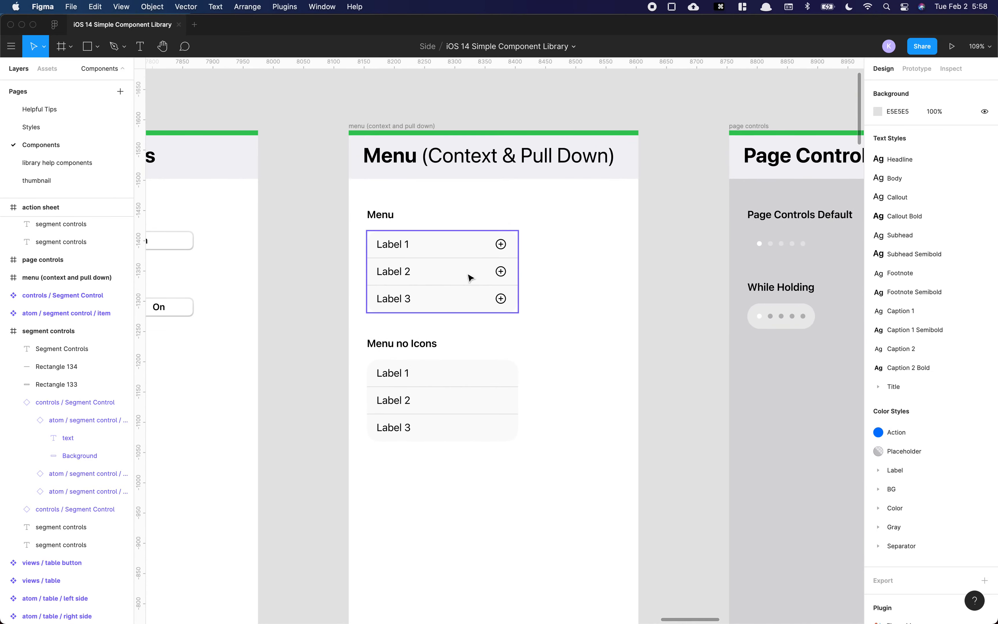
scroll(457, 291, right, 1)
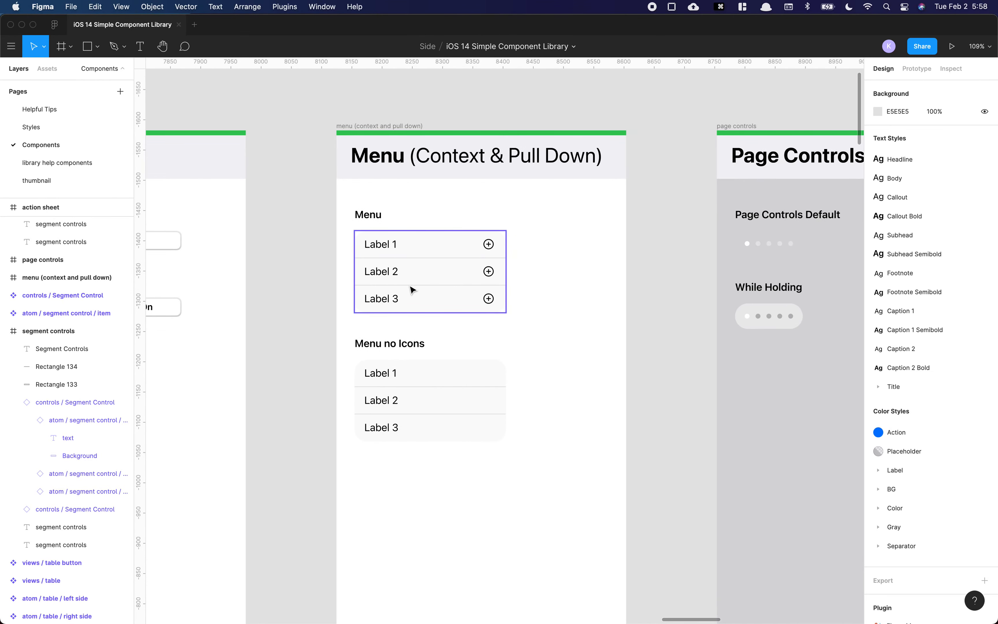
drag(417, 264, 413, 522)
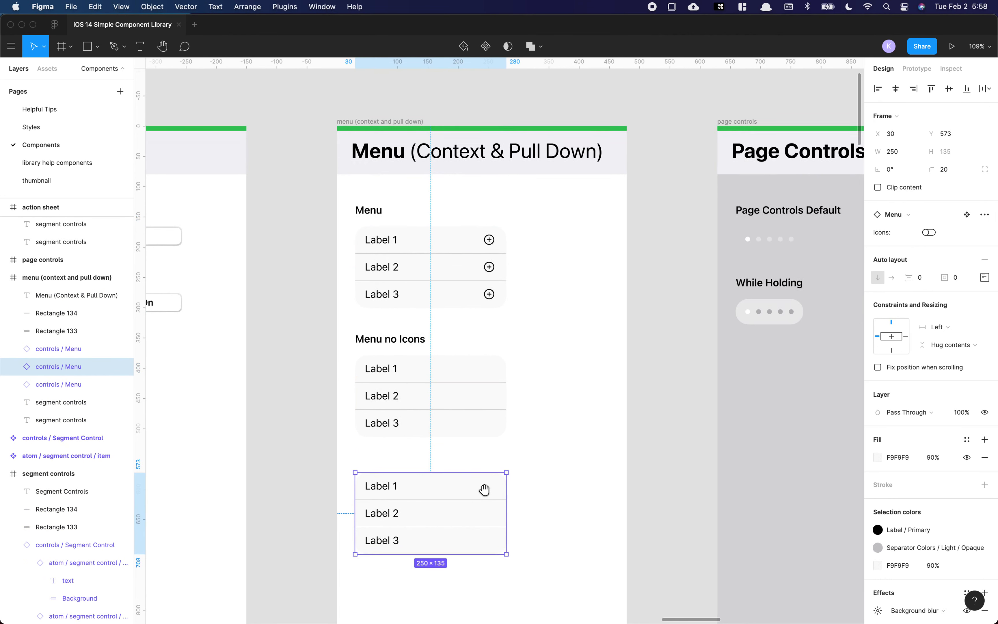
Step: Turn on the Icons property of the copied menu and detach it from its component
drag(484, 488, 563, 399)
click(929, 232)
right_click(503, 402)
mouse_move(526, 500)
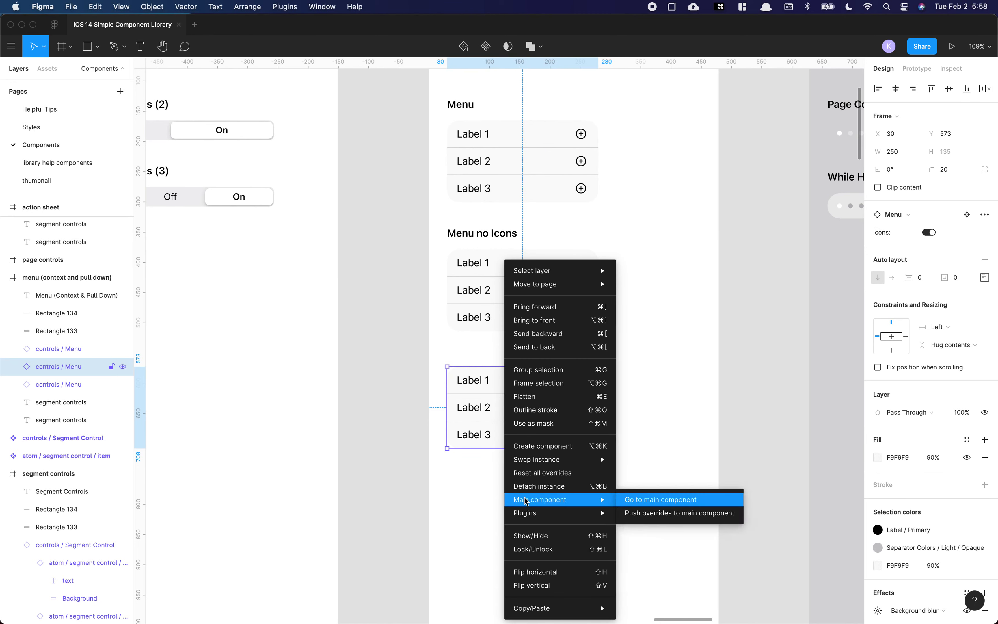
click(564, 491)
click(626, 407)
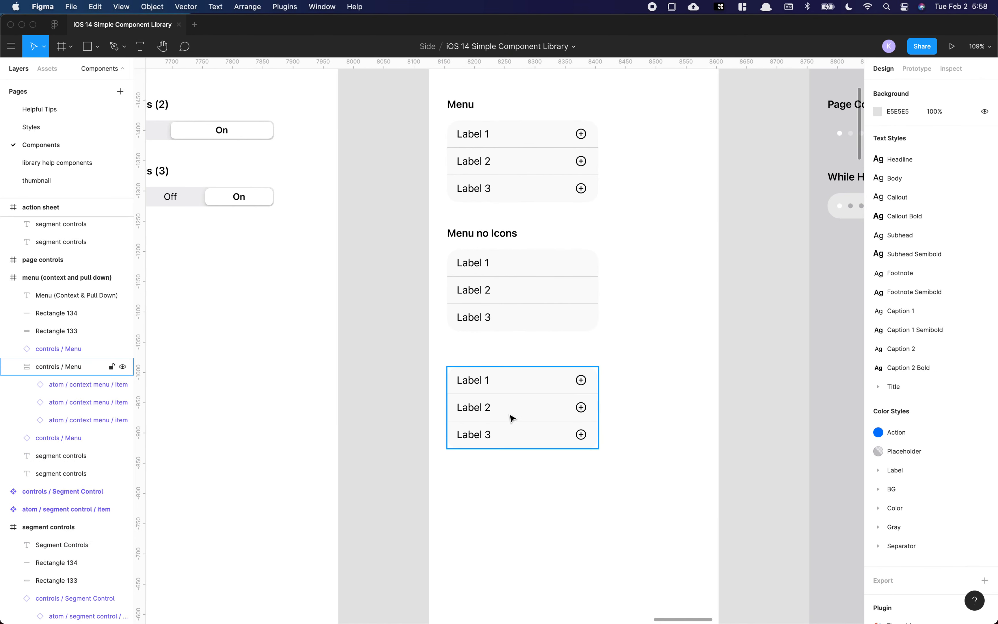
double_click(487, 437)
click(498, 438)
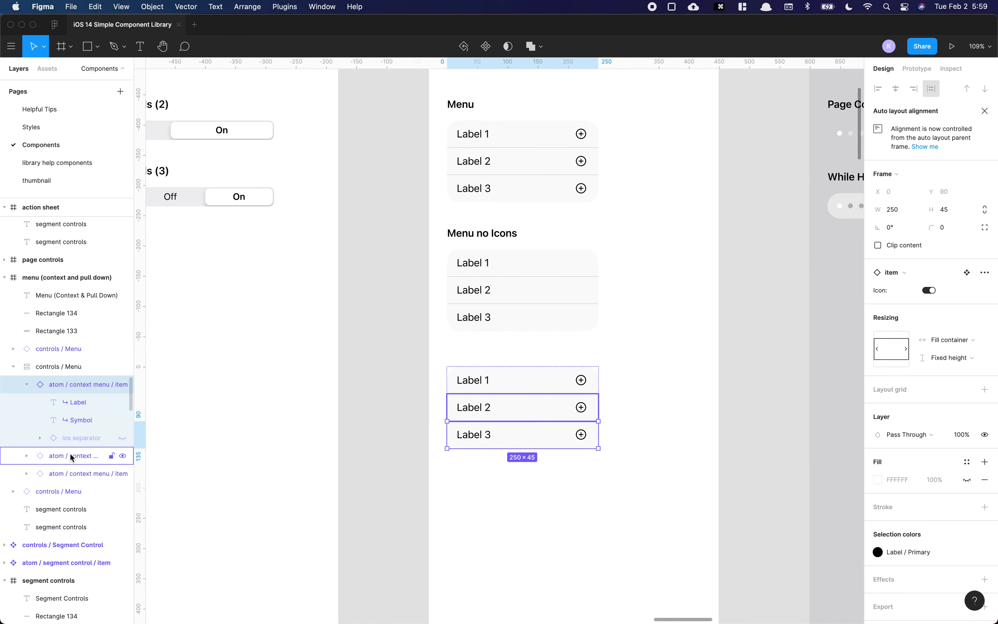
key(super+d)
key(super+d)
key(super+d)
key(super+d)
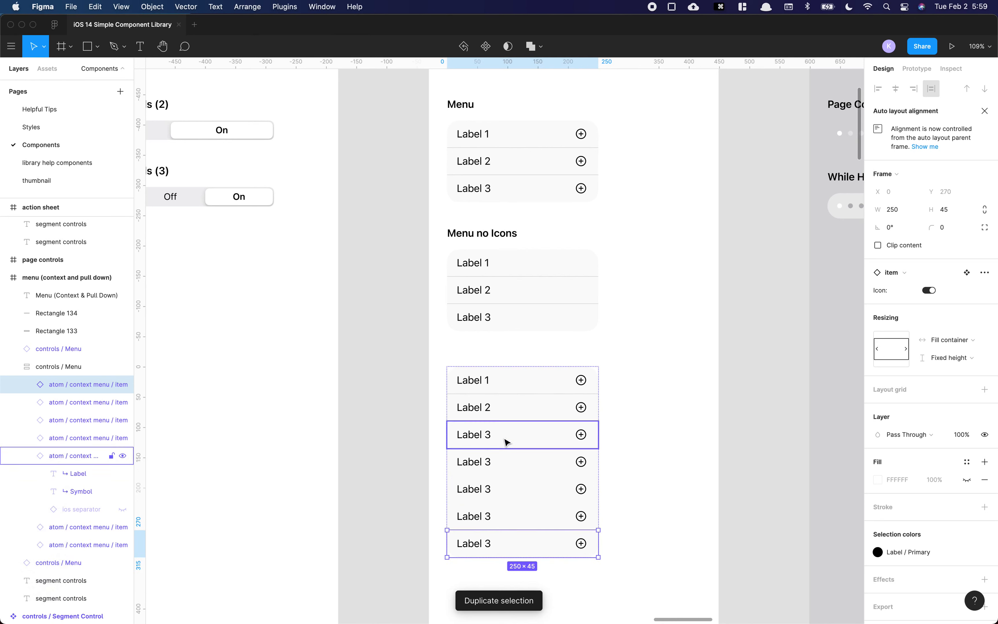
key(super+z)
key(super+z)
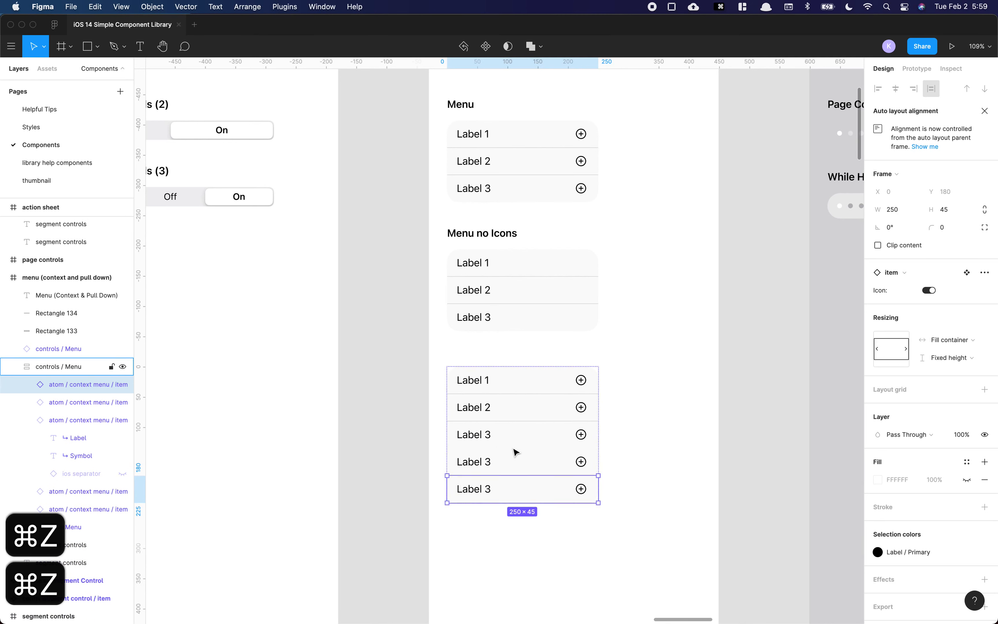
key(super+z)
key(super+z)
Step: Duplicate the copied menu's second item three times
click(489, 408)
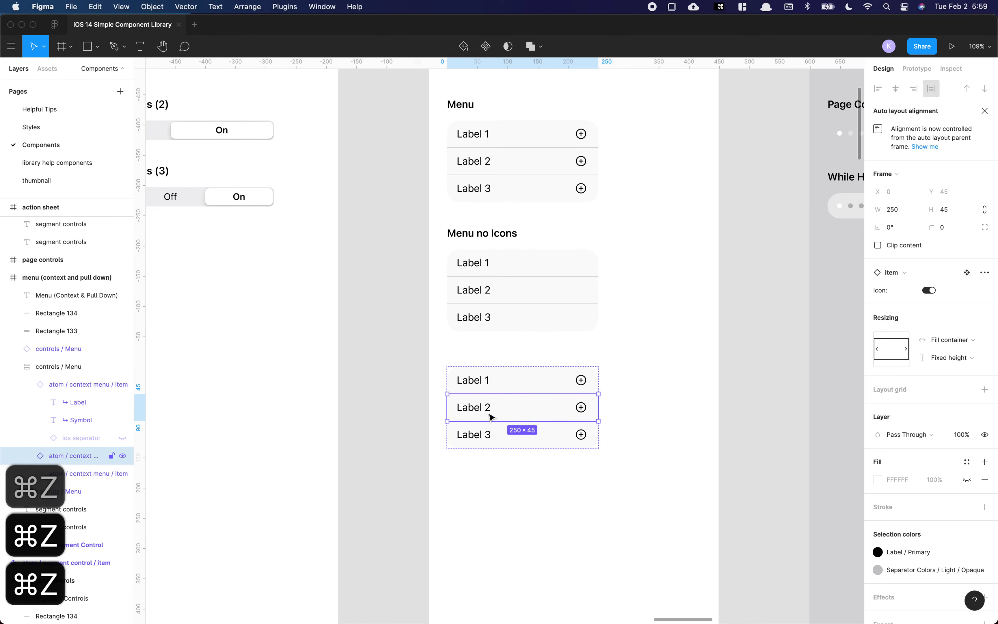
key(super+d)
key(super+d)
key(super+d)
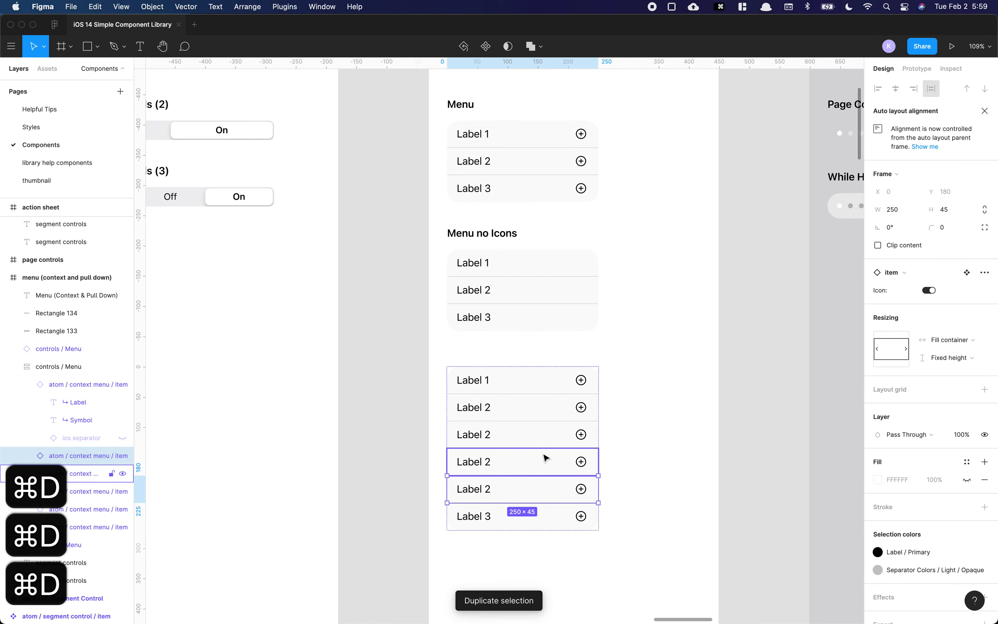
Step: Delete the copied menu
drag(620, 376, 448, 538)
click(427, 491)
scroll(427, 492, down, 3)
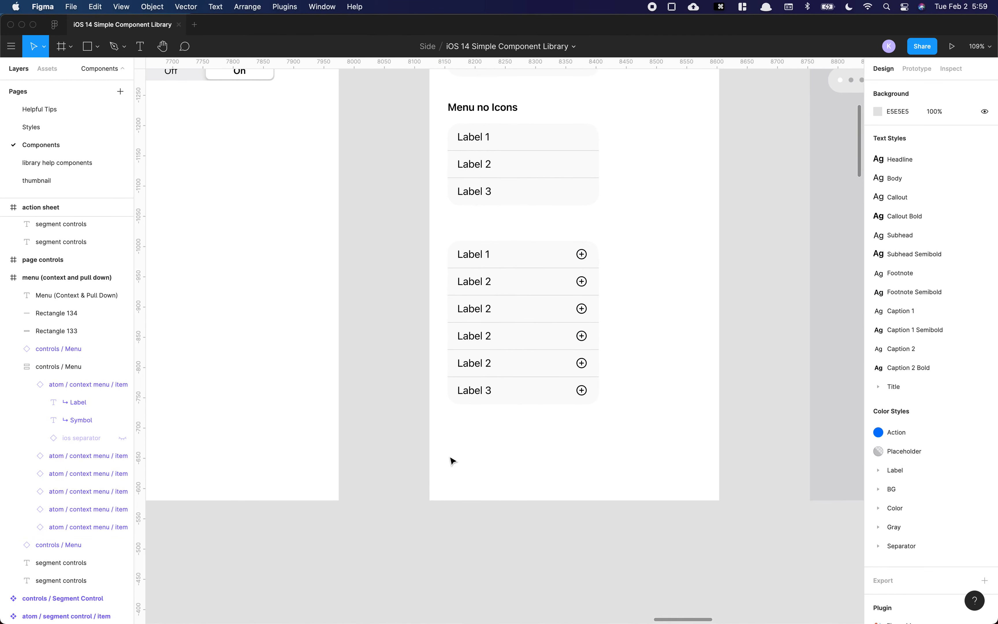
scroll(445, 458, up, 3)
click(501, 448)
key(Delete)
Step: Duplicate the default page control below the While Holding example
scroll(516, 439, right, 10)
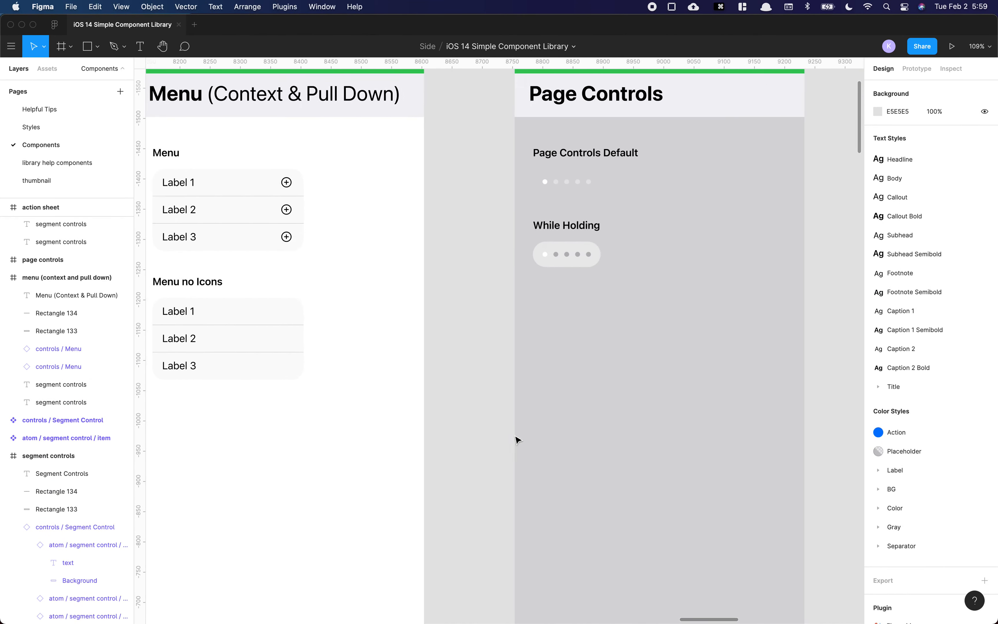
scroll(514, 440, up, 3)
scroll(510, 437, up, 2)
scroll(511, 423, right, 3)
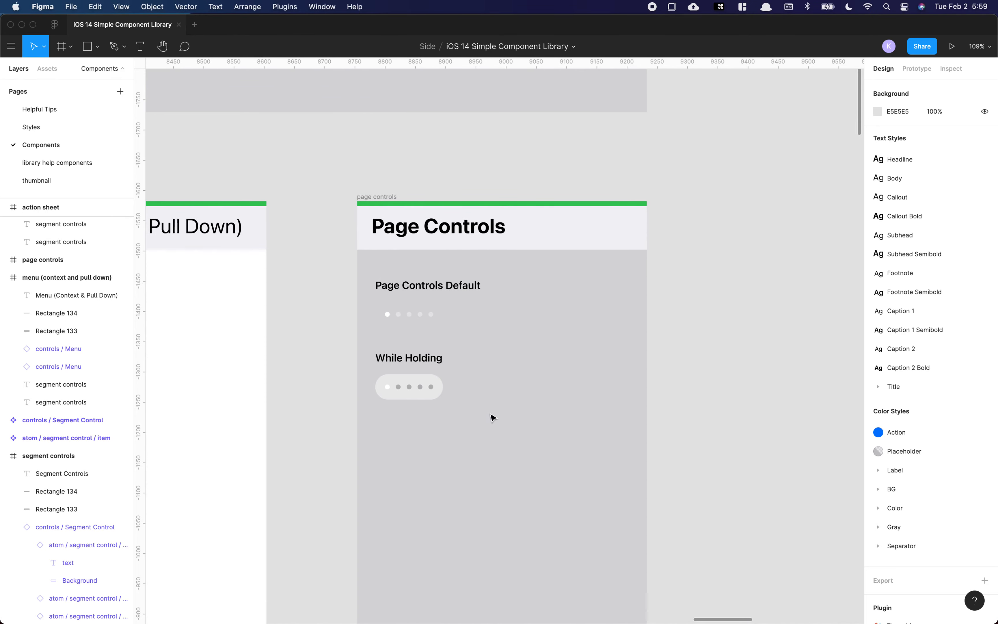
scroll(483, 388, down, 5)
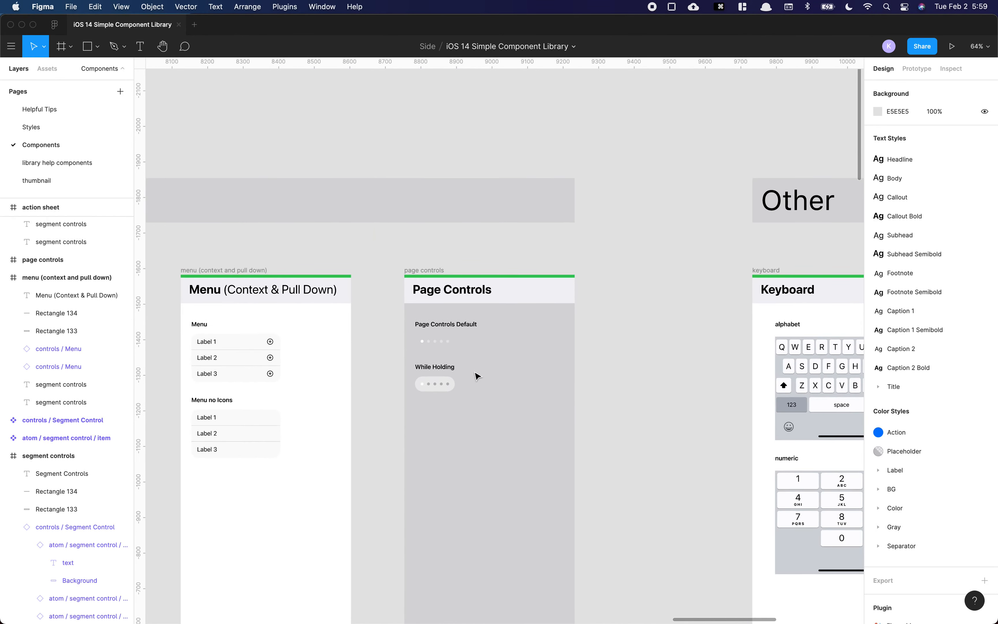
scroll(469, 373, down, 5)
scroll(469, 371, left, 3)
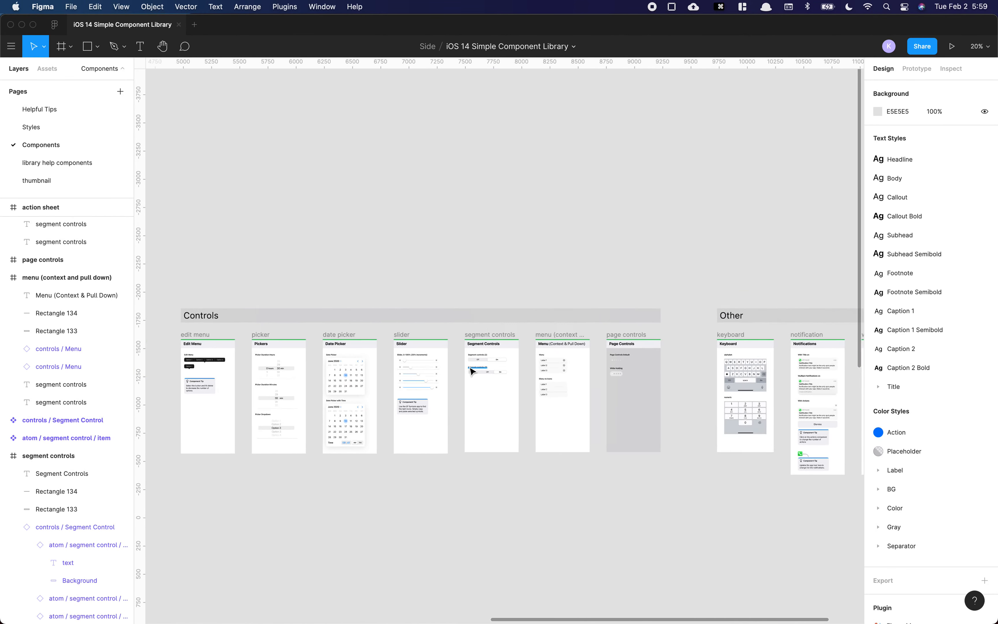
scroll(469, 371, right, 2)
scroll(548, 365, up, 10)
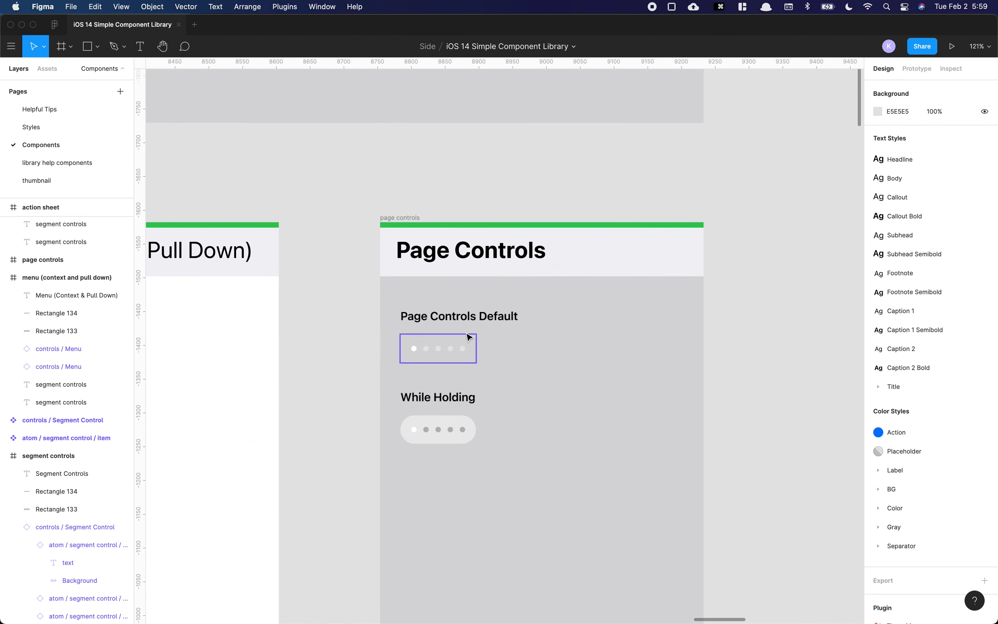
scroll(465, 350, down, 3)
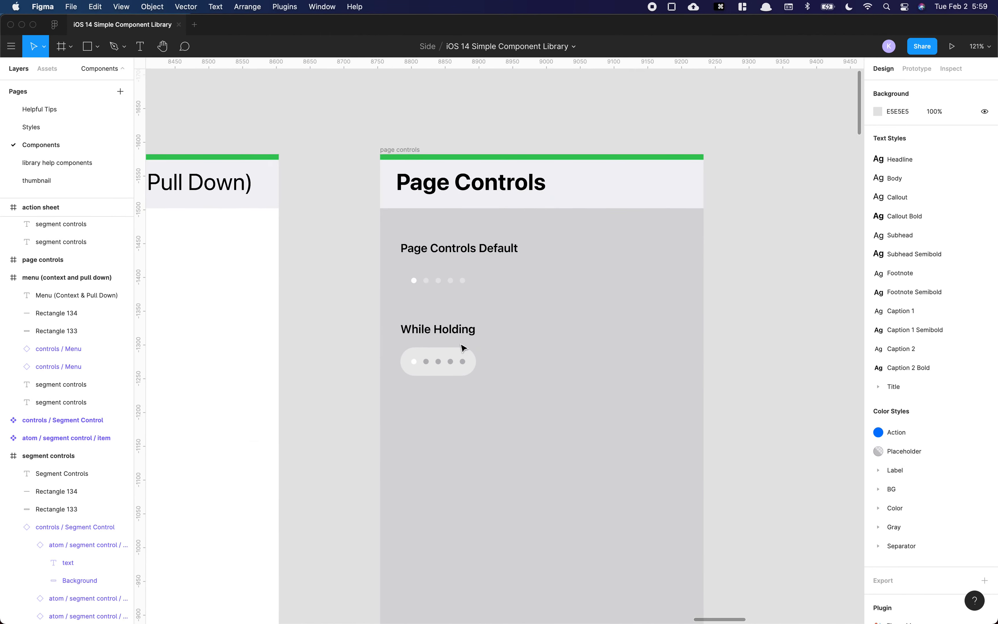
click(453, 287)
alt+drag(454, 285, 504, 476)
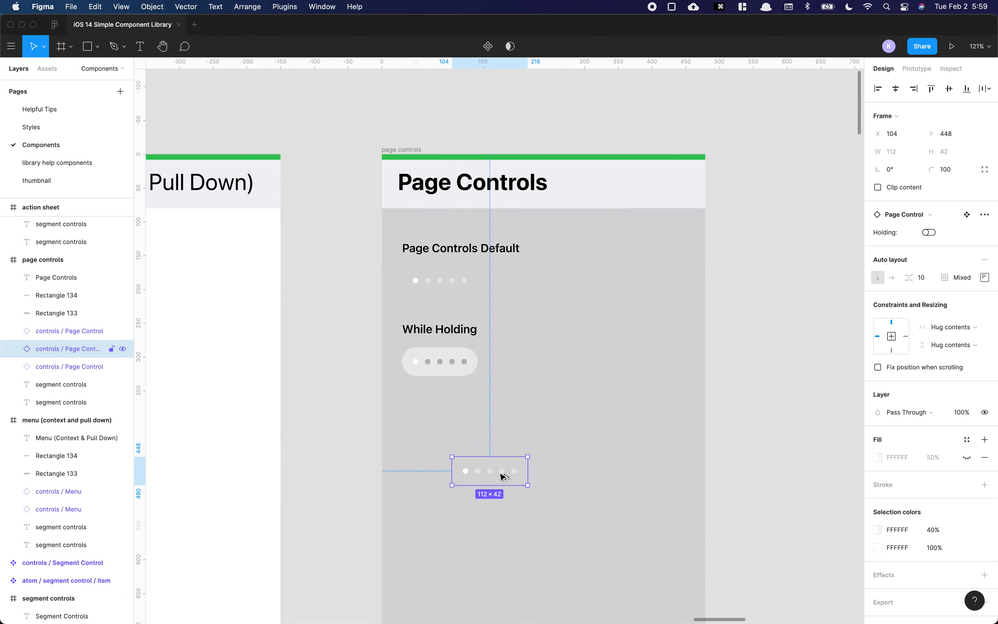
Step: Toggle the copied page control's Holding property on and off, and delete two of its dots
click(929, 233)
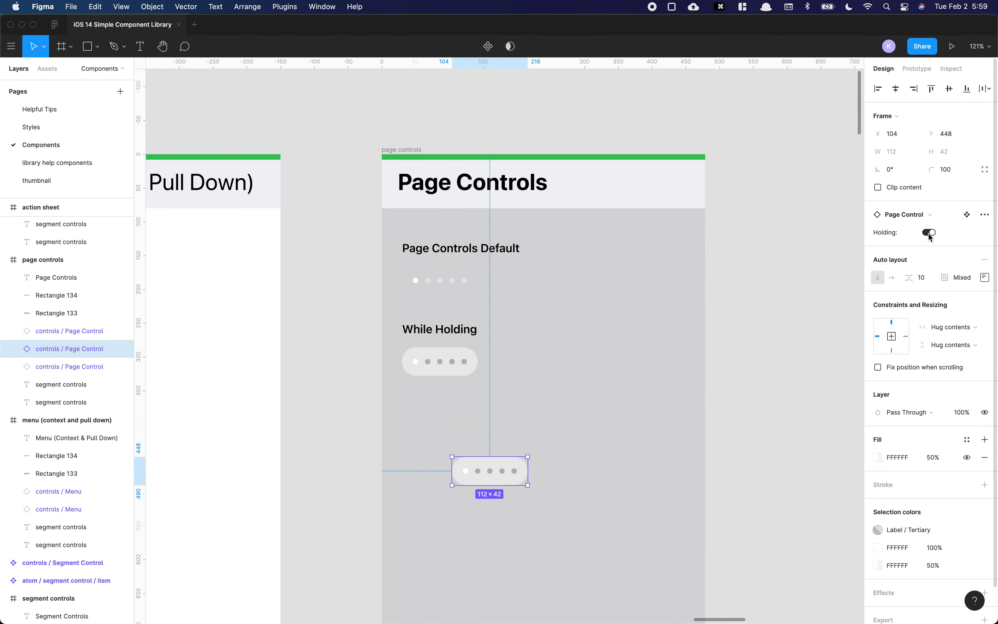
click(929, 234)
super+click(501, 473)
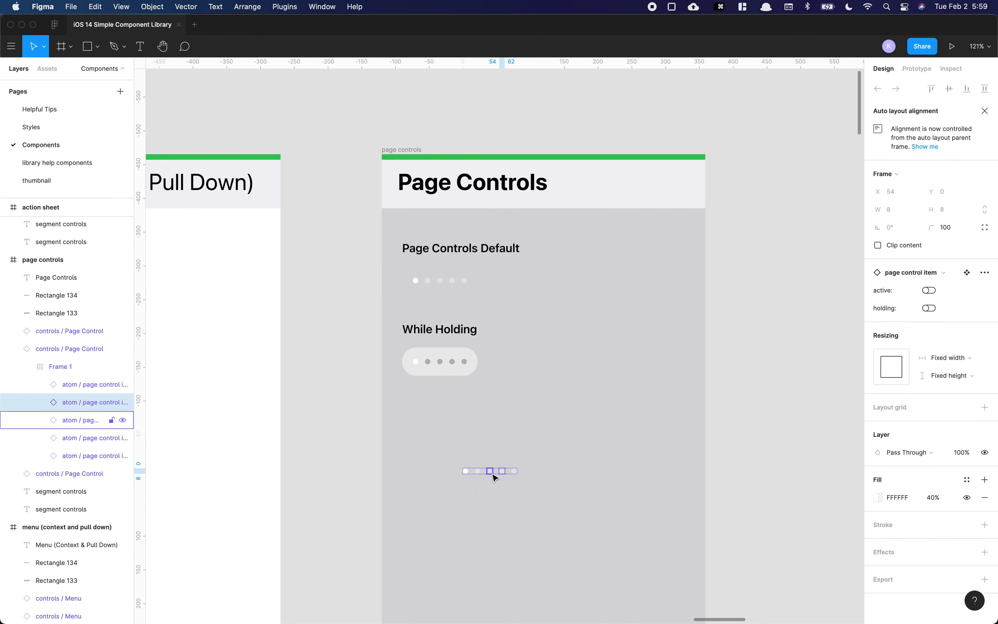
super+click(492, 473)
key(Delete)
super+click(502, 473)
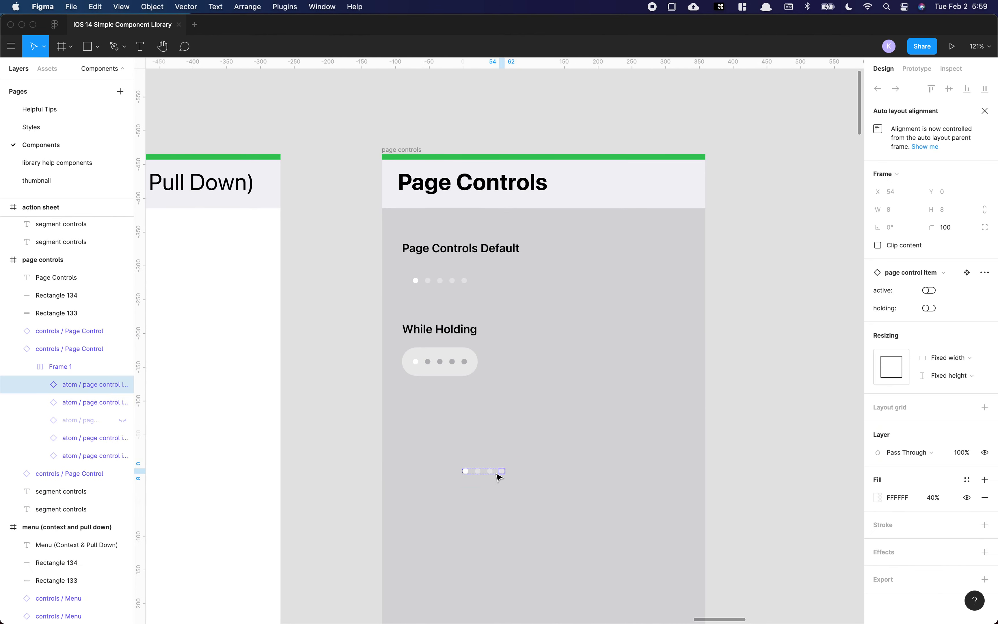
super+click(490, 472)
key(Delete)
Step: Delete the copied page control
click(503, 470)
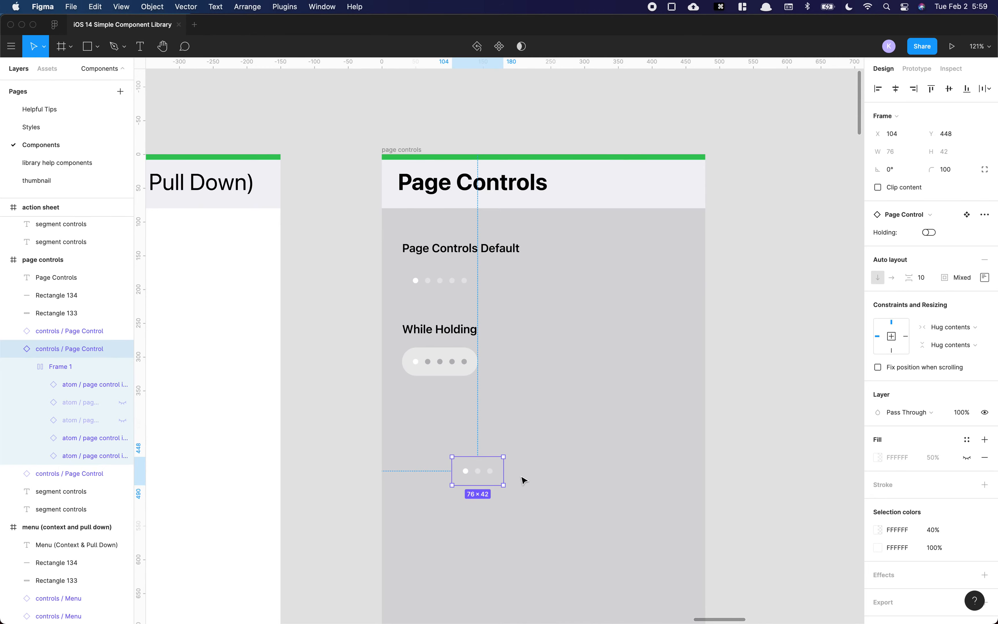
key(Delete)
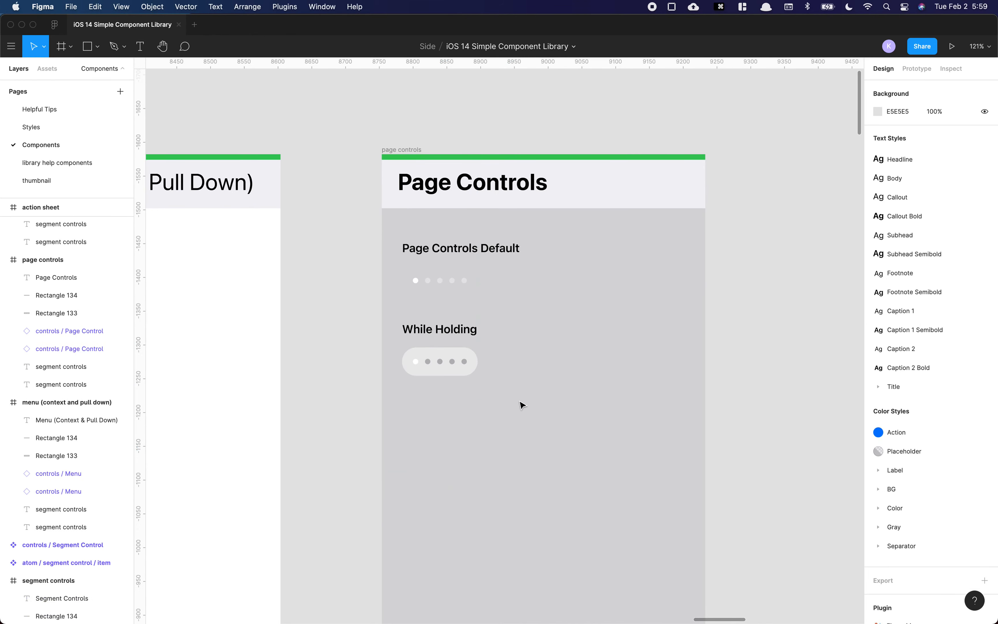
Step: Select the alphabet keyboard component in the Keyboard frame to view its numeric property
scroll(511, 357, down, 5)
scroll(699, 331, right, 15)
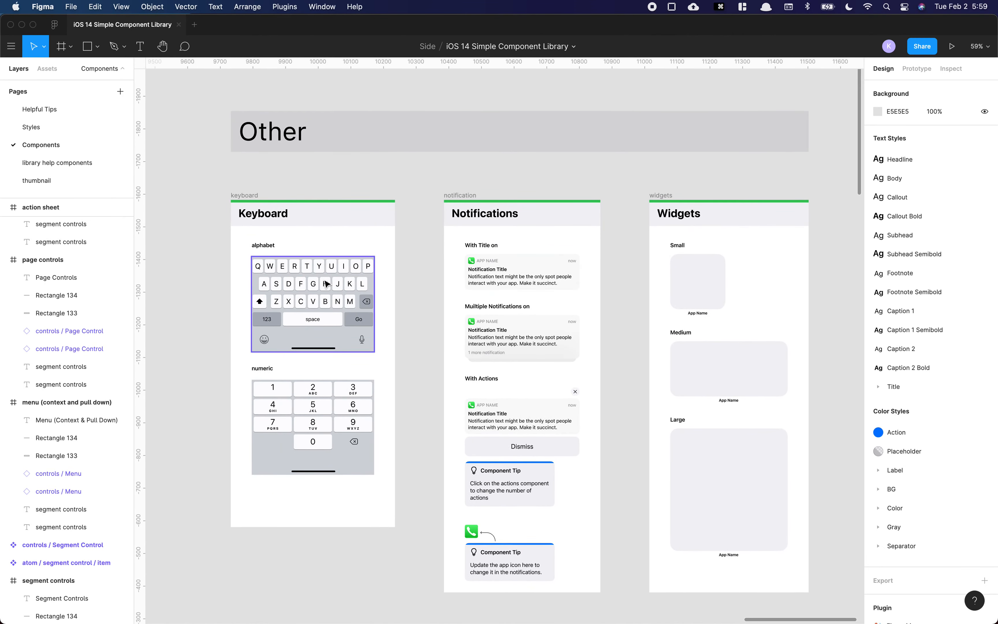
click(323, 285)
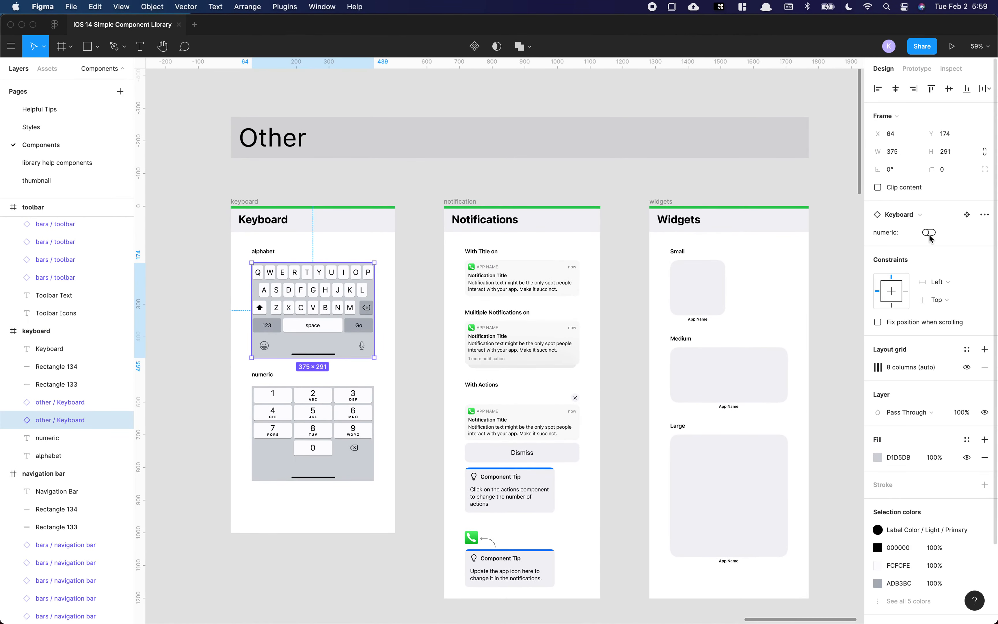
Step: Duplicate the With Title on notification below the Notifications frame
scroll(518, 280, up, 3)
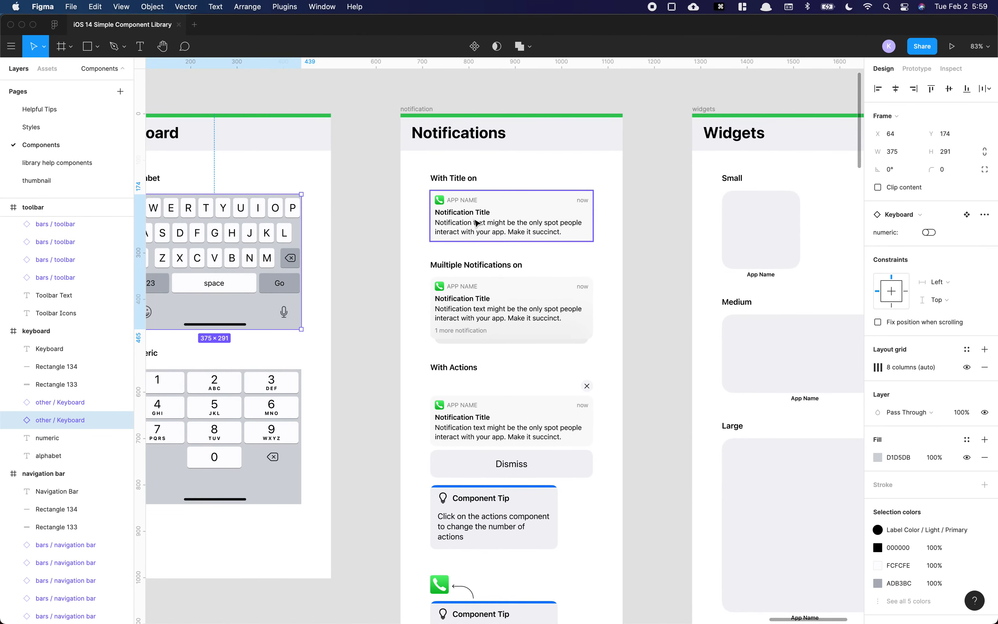
scroll(475, 220, down, 2)
scroll(494, 213, down, 3)
drag(523, 203, 438, 514)
scroll(747, 232, up, 2)
scroll(694, 231, down, 3)
scroll(438, 515, up, 5)
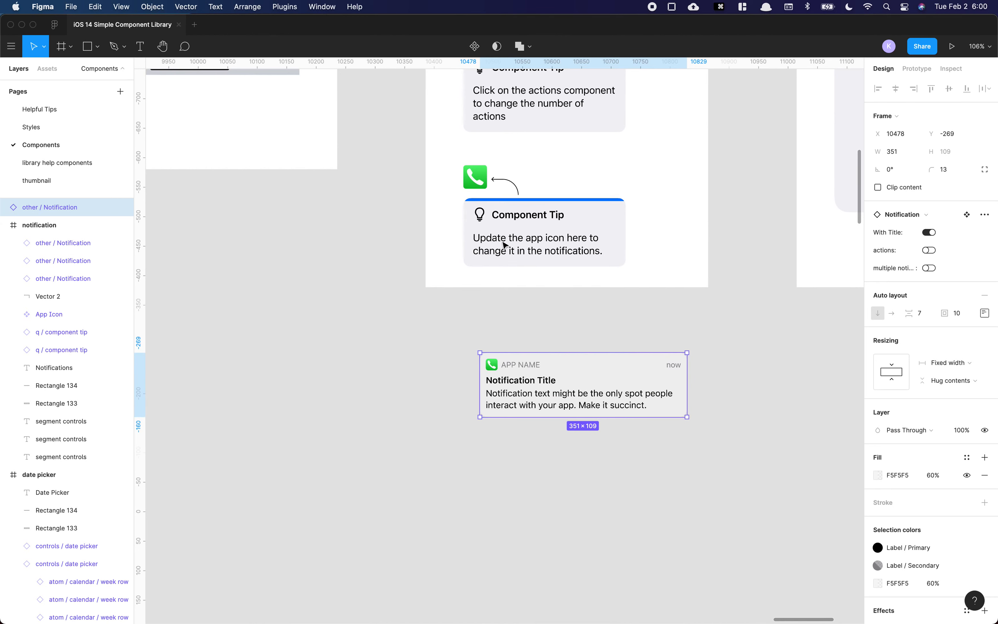
Step: Select the app icon, then toggle the copied notification's With Title property off and back on
click(473, 184)
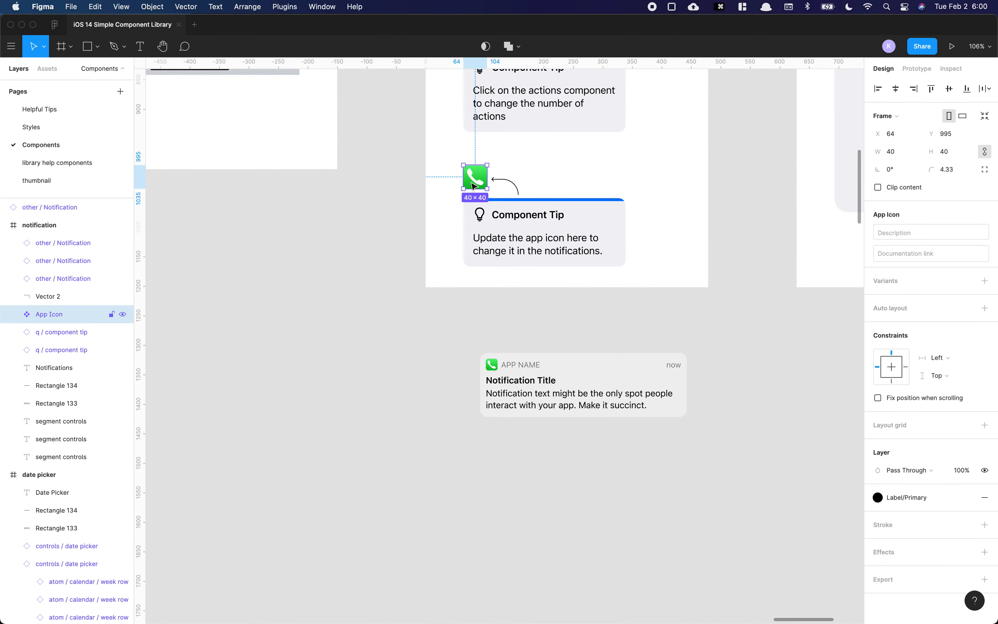
click(522, 382)
click(929, 233)
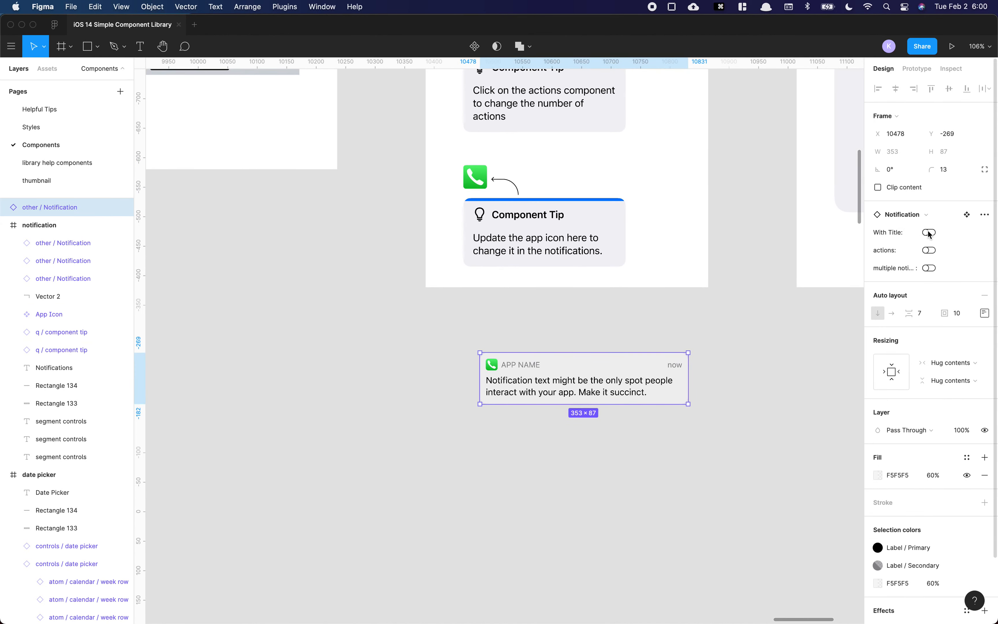
click(930, 233)
Step: Toggle the notification's actions property on and off, then turn multiple notifications on
click(931, 251)
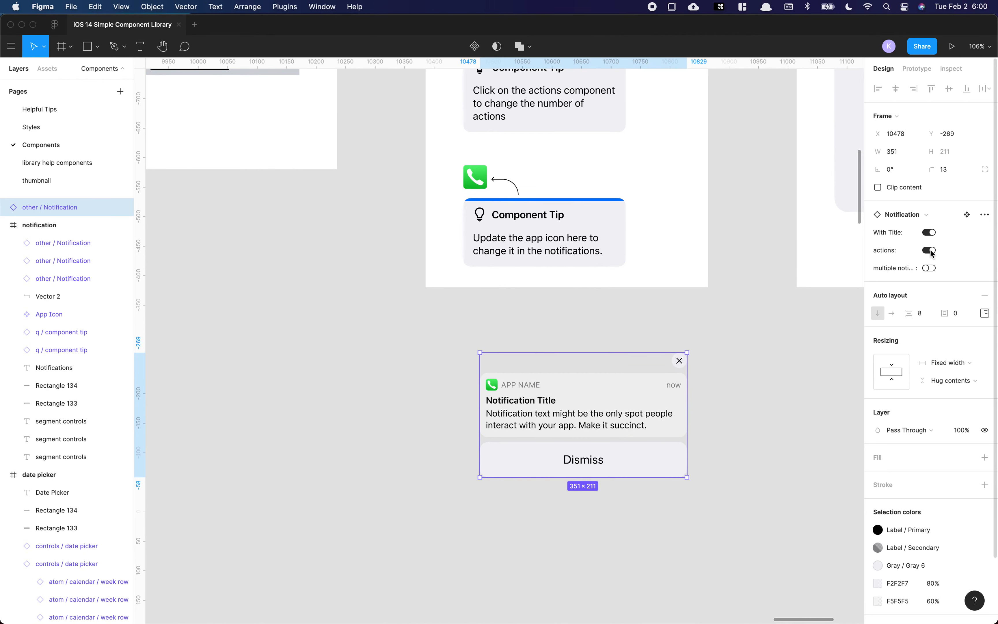
click(931, 251)
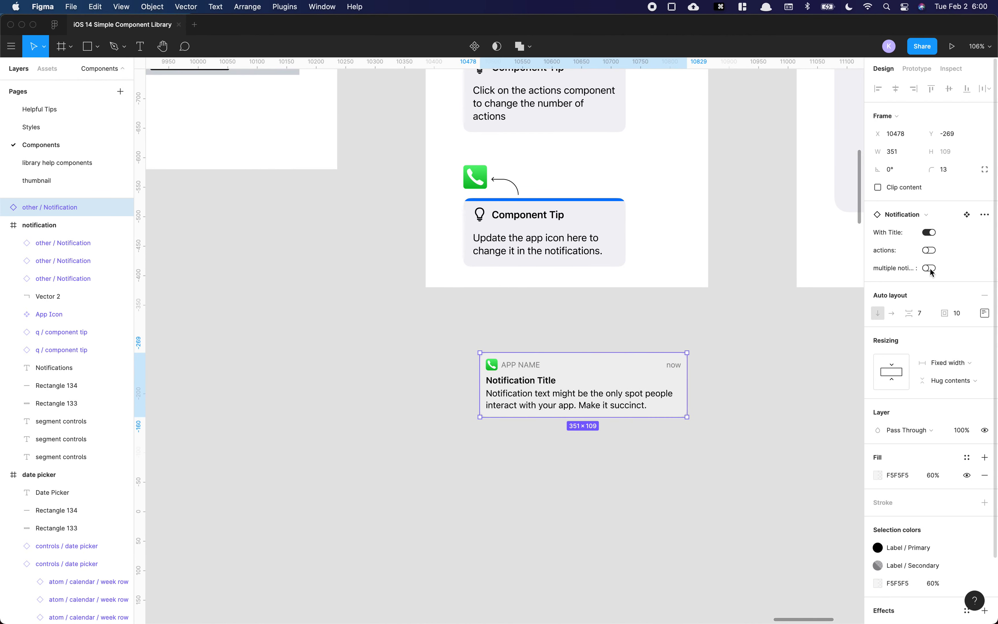
click(930, 269)
Step: Draw a gray rectangle about 436 × 245 around the notification and send it to the back
scroll(493, 436, up, 5)
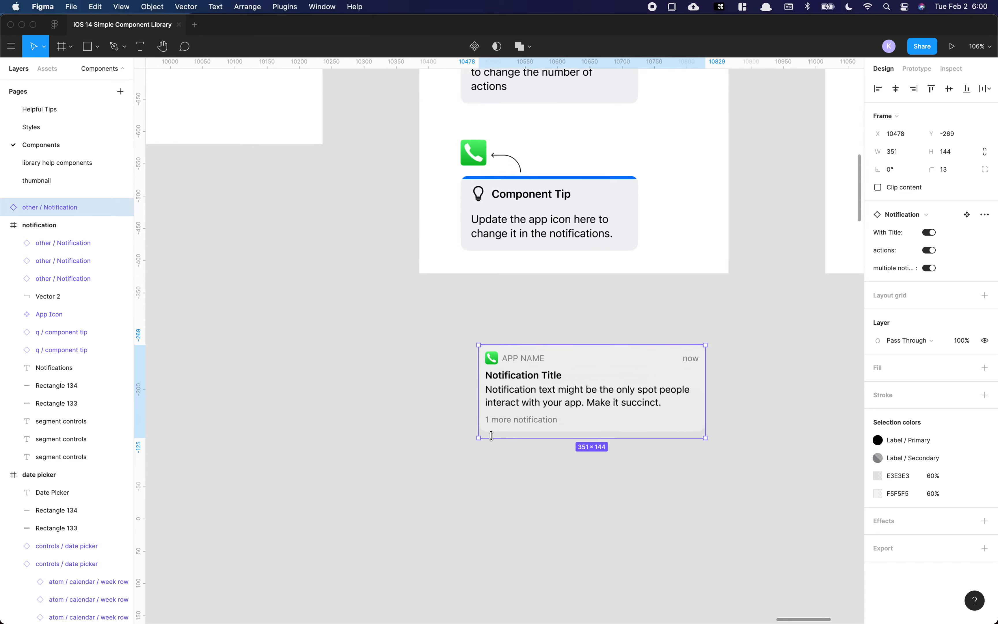
scroll(537, 440, down, 5)
scroll(496, 394, right, 3)
key(r)
drag(402, 338, 656, 482)
key(alt+super+bracketleft)
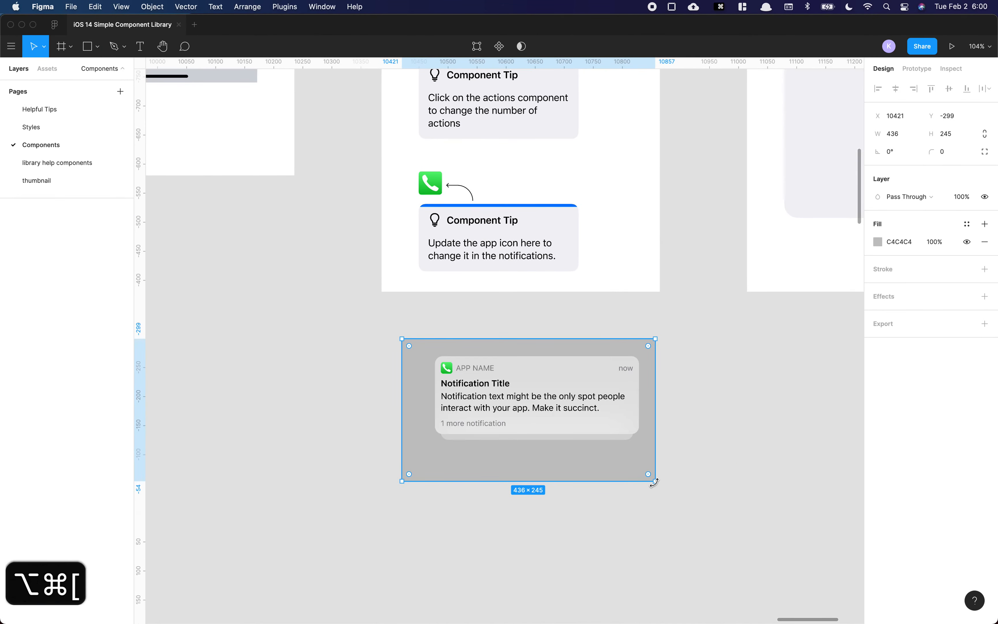
Step: Select the stacked second notification layer, then delete the gray background rectangle
click(517, 442)
click(517, 442)
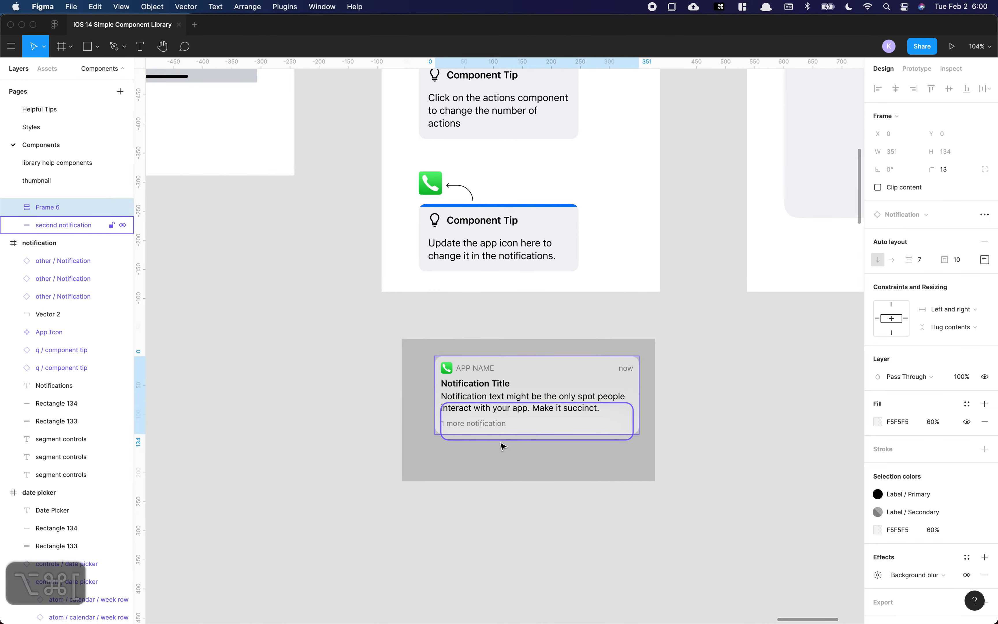
click(726, 405)
click(649, 365)
key(Delete)
Step: Toggle the copied notification's actions property off and back on
click(523, 395)
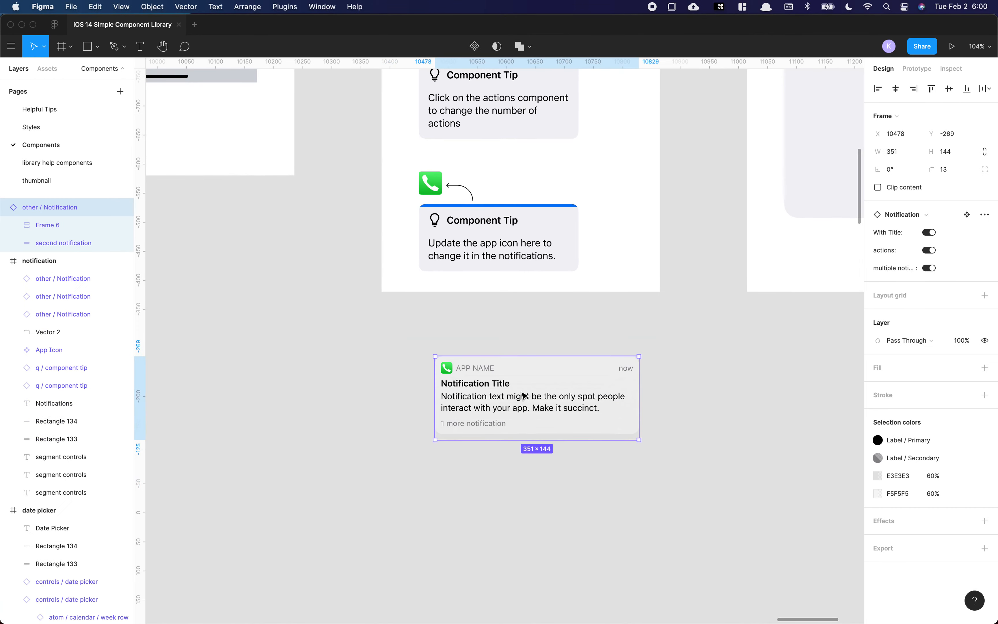
click(931, 252)
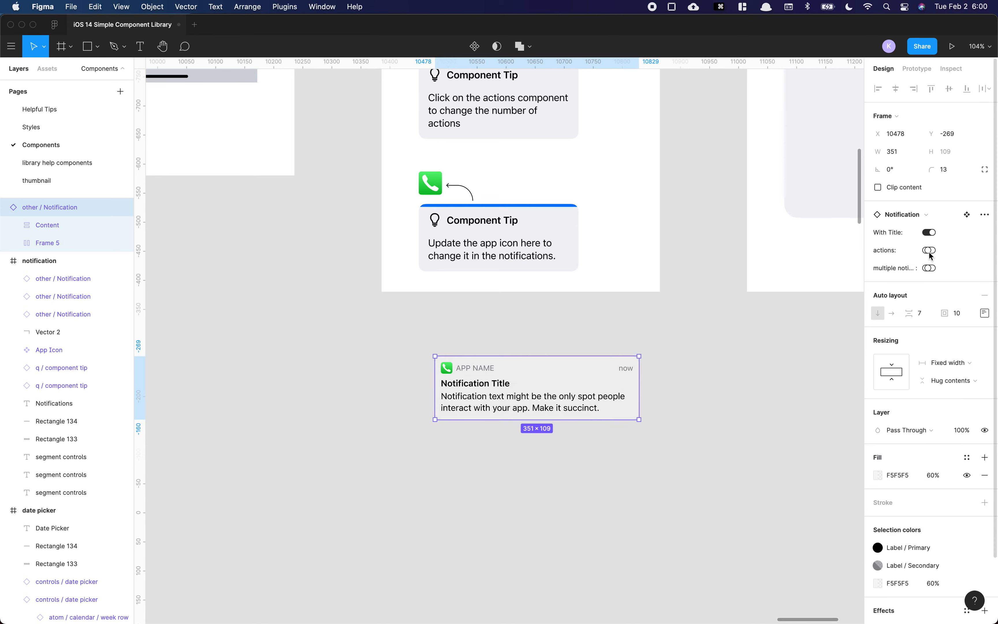
click(930, 251)
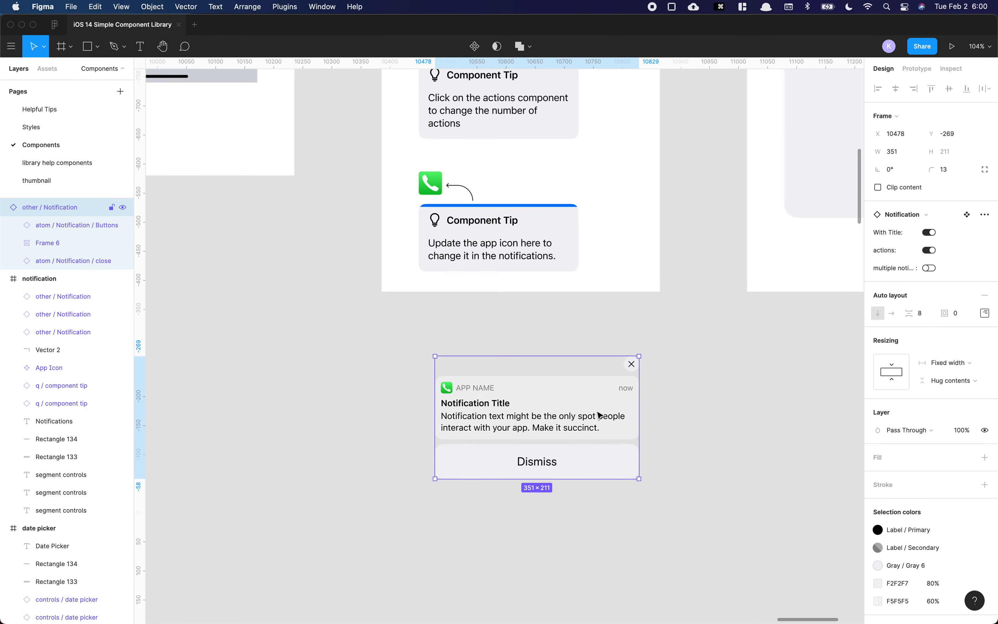
Step: Select the notification's Buttons instance and set its actions to 4 - four
double_click(594, 425)
click(588, 463)
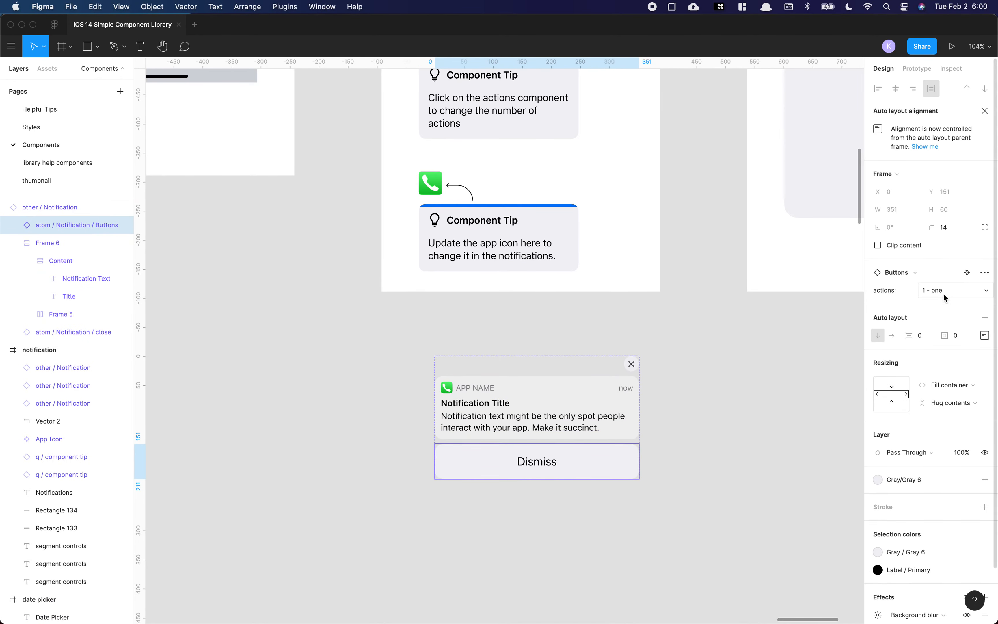
click(945, 297)
click(954, 294)
click(946, 297)
click(945, 330)
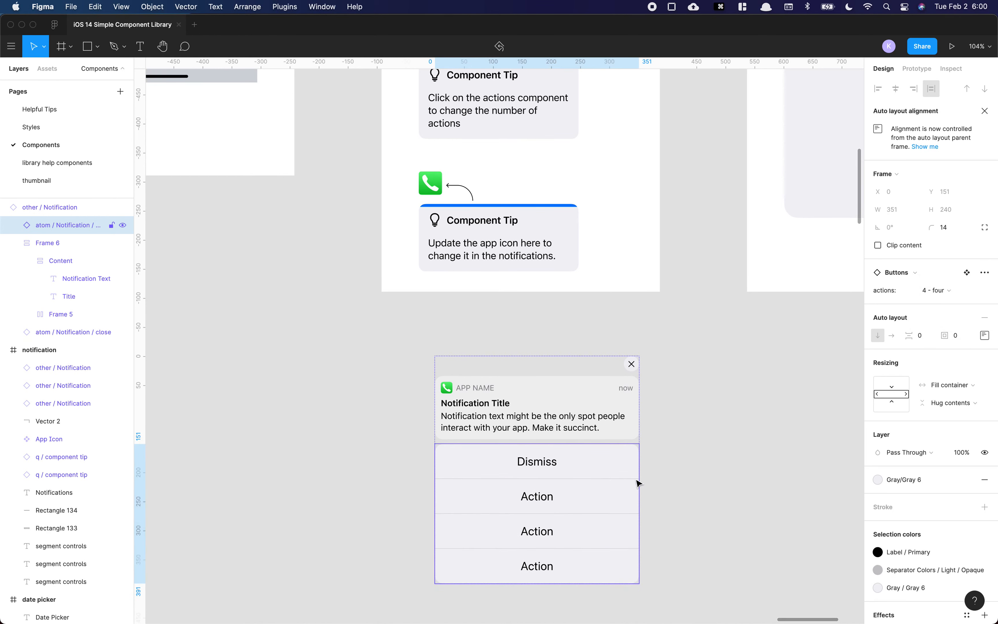
Step: Select the whole copied notification and delete it
double_click(544, 497)
click(672, 374)
drag(669, 362, 416, 586)
key(Delete)
Step: Duplicate the Small widget to the right of the Widgets frame
scroll(479, 393, down, 5)
scroll(612, 258, down, 3)
scroll(541, 356, up, 8)
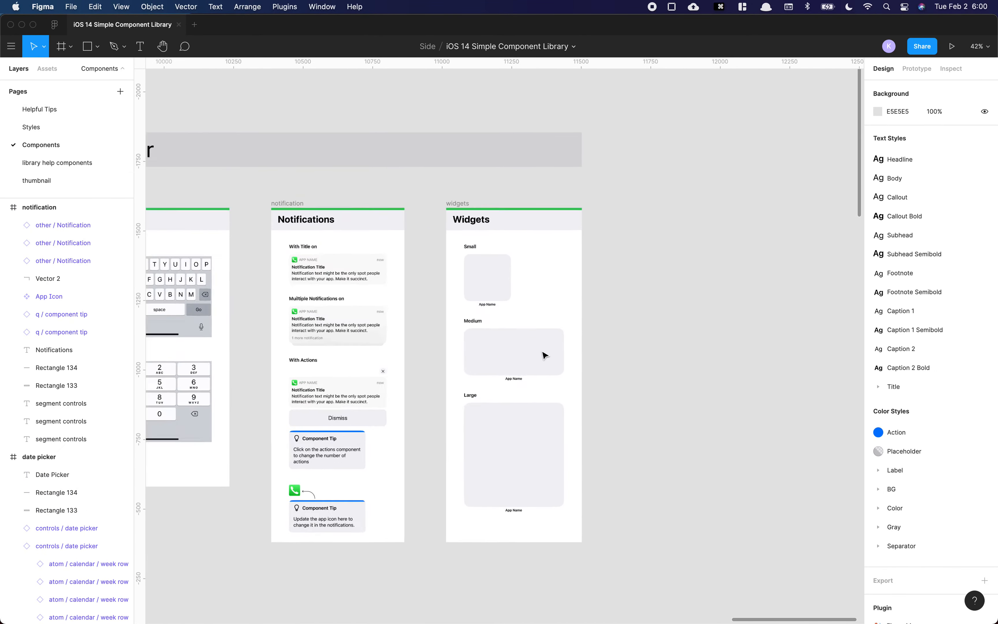
scroll(456, 235, down, 3)
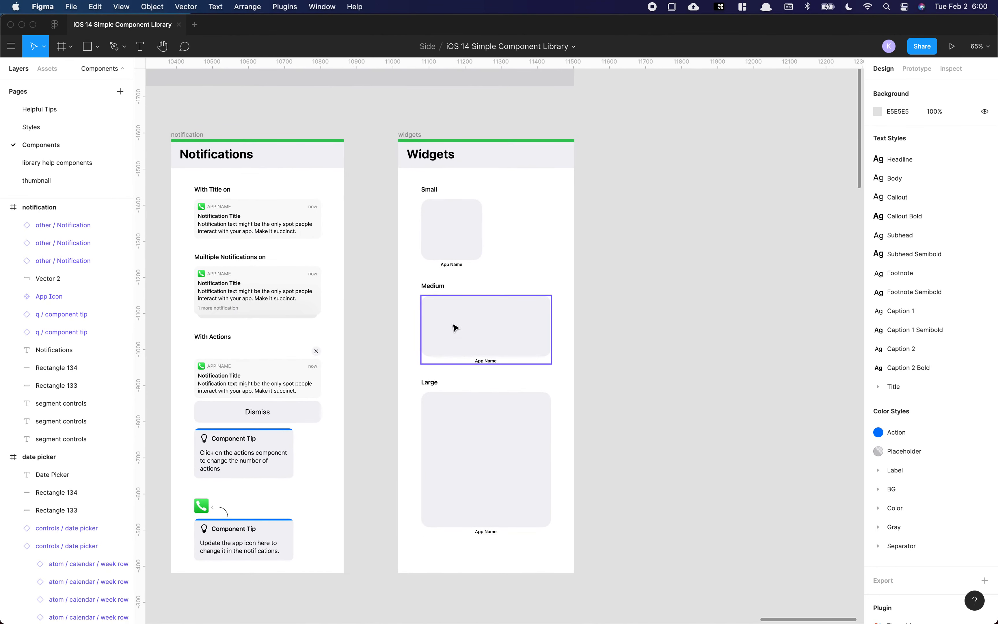
scroll(467, 236, left, 1)
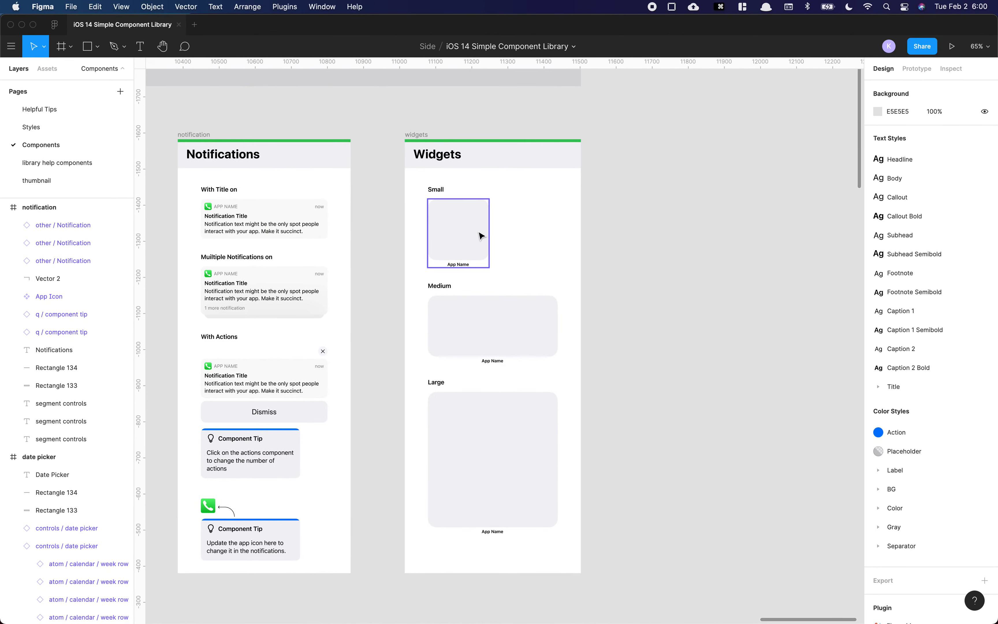
drag(465, 237, 638, 237)
Step: Open the duplicated widget's Size options and close them without changing the size
click(934, 233)
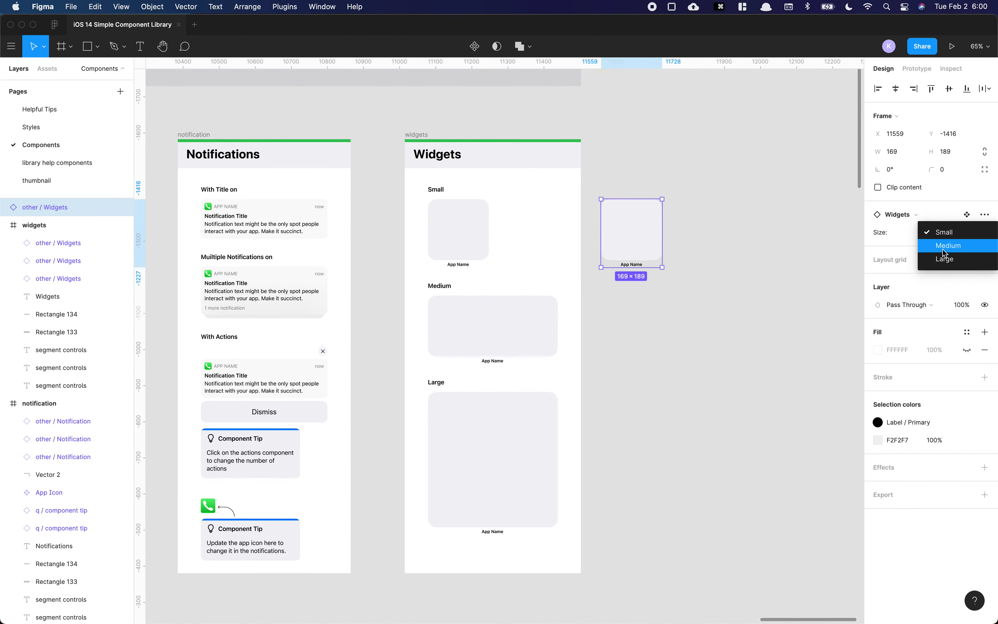
click(752, 215)
click(745, 216)
Step: Select the duplicated widget and delete it
scroll(648, 212, down, 4)
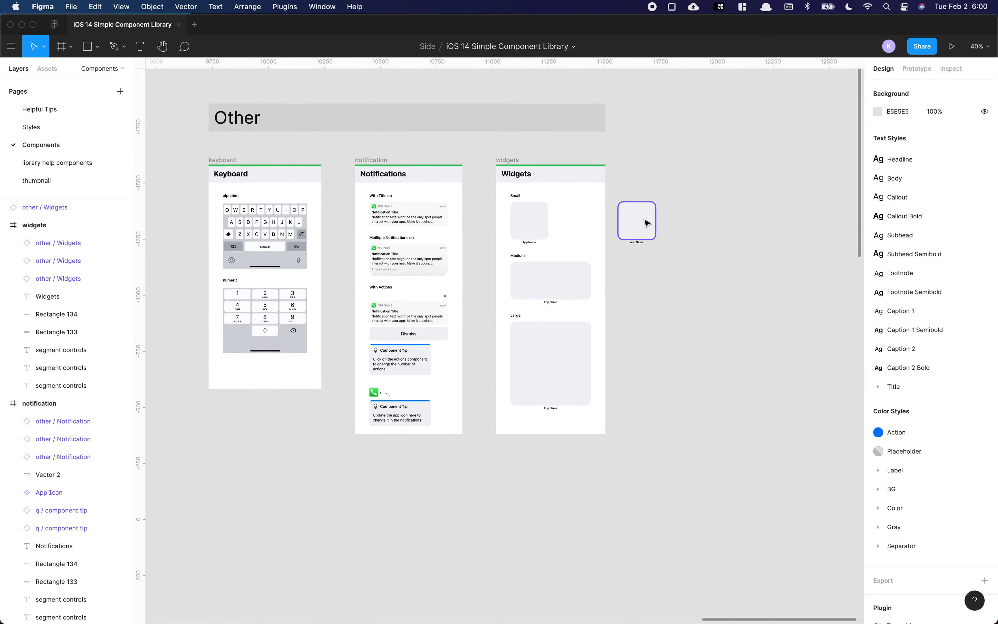
scroll(637, 221, up, 5)
click(627, 216)
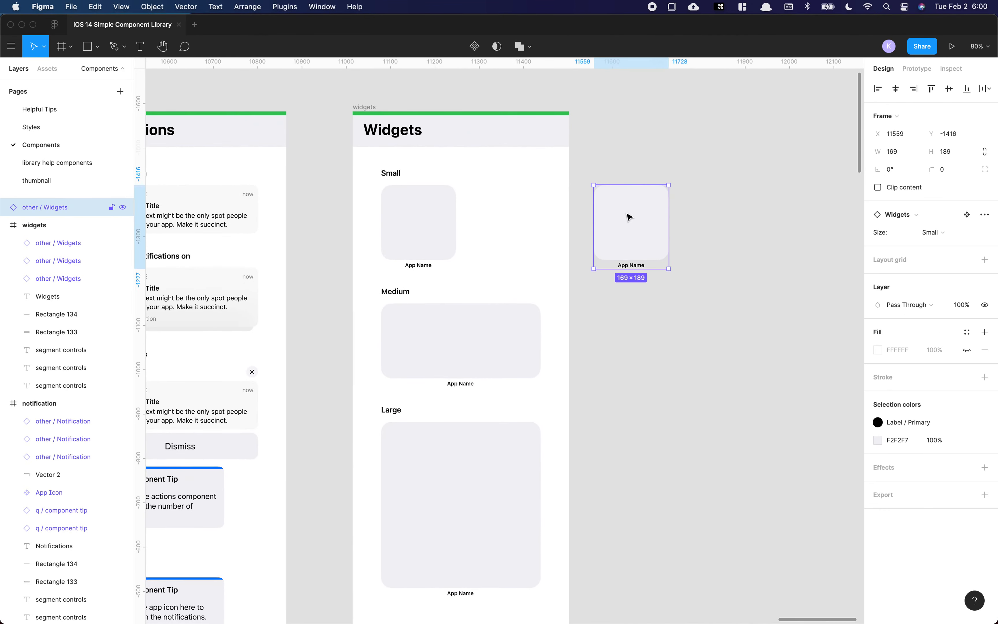
key(Delete)
Step: Open the thumbnail page
scroll(615, 208, down, 4)
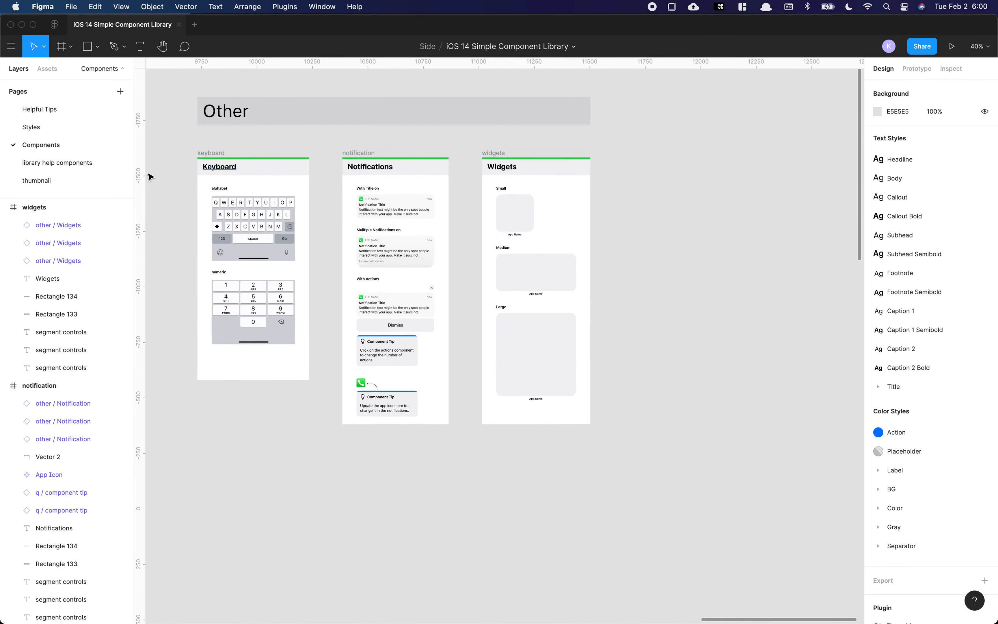
click(46, 180)
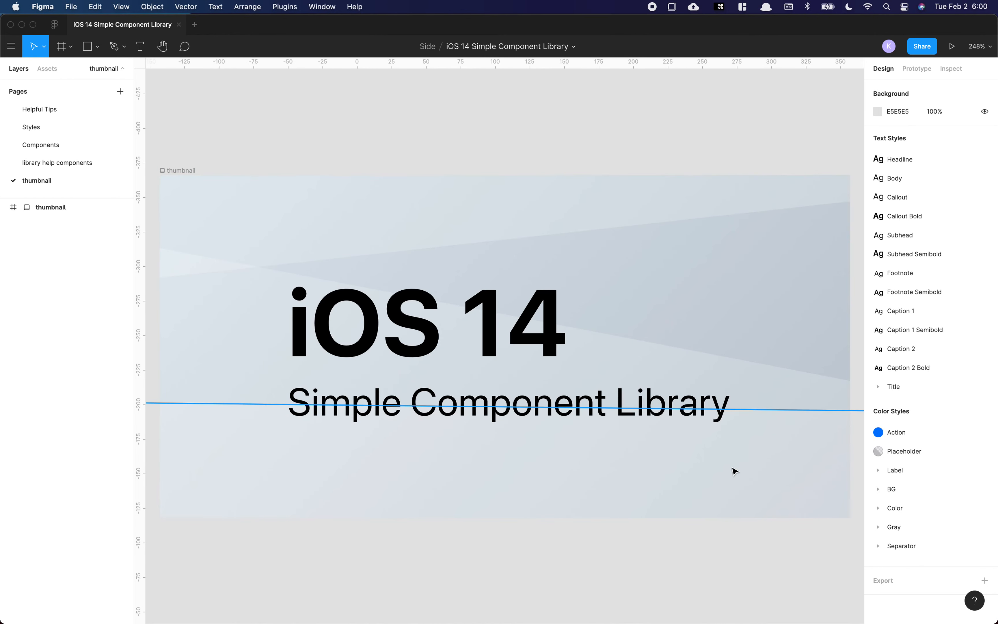